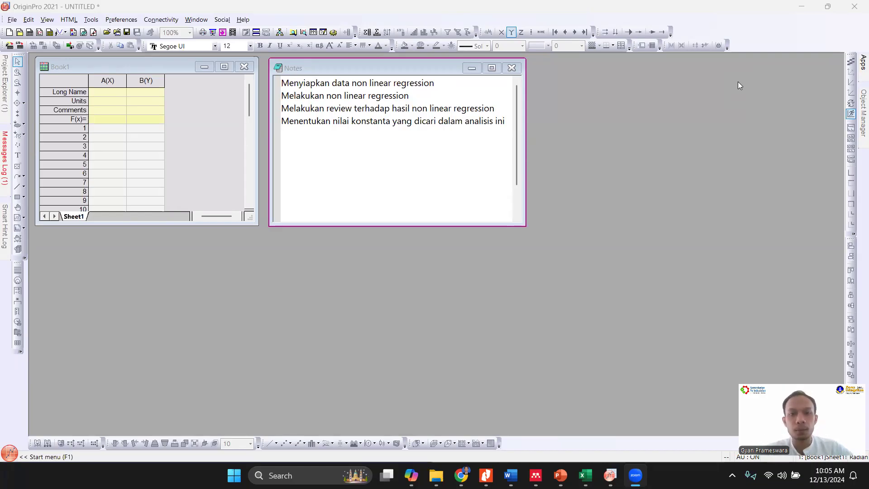
pyautogui.moveTo(351, 83); pyautogui.dragTo(283, 85)
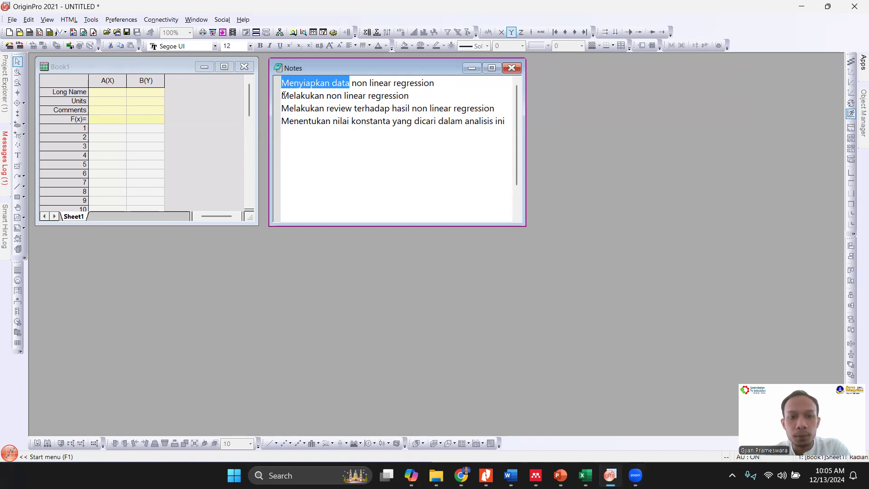
pyautogui.moveTo(284, 95); pyautogui.dragTo(411, 92)
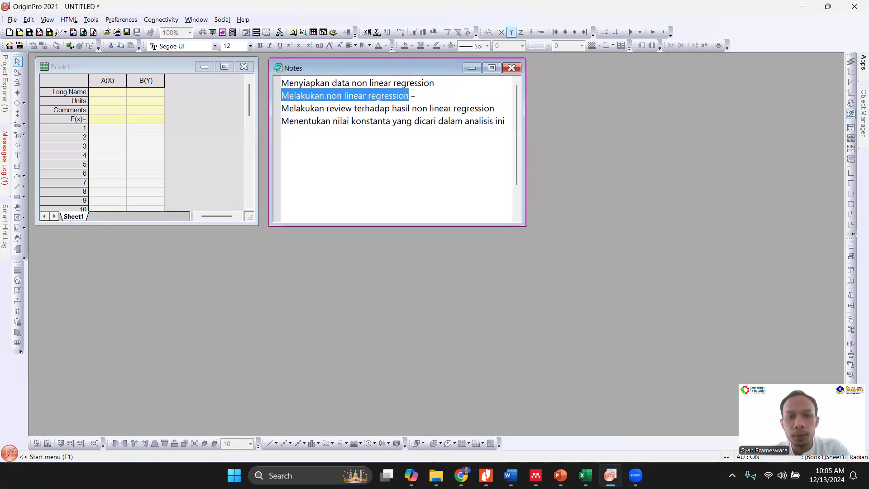
pyautogui.click(413, 94)
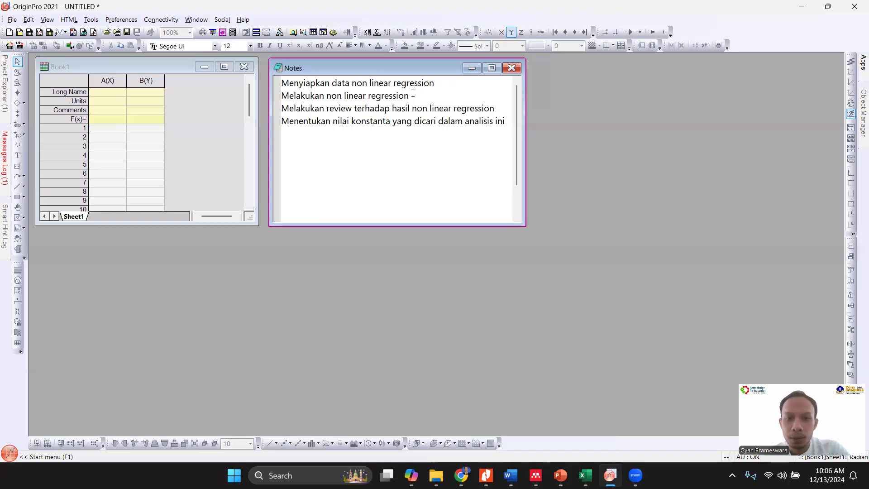
# - Switch to the Excel workbook and examine the CA, CB and r data, the rate equation and the tables grouped by CB value
pyautogui.click(585, 476)
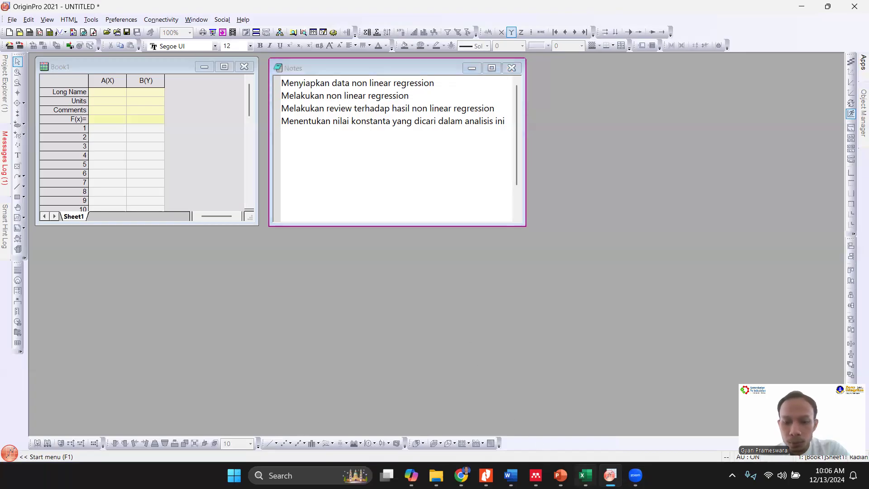
pyautogui.click(462, 354)
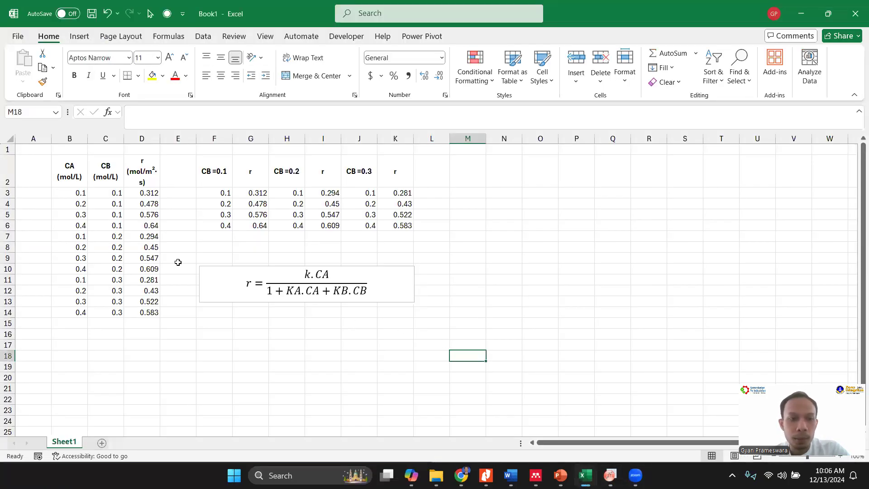
pyautogui.moveTo(69, 164); pyautogui.dragTo(169, 315)
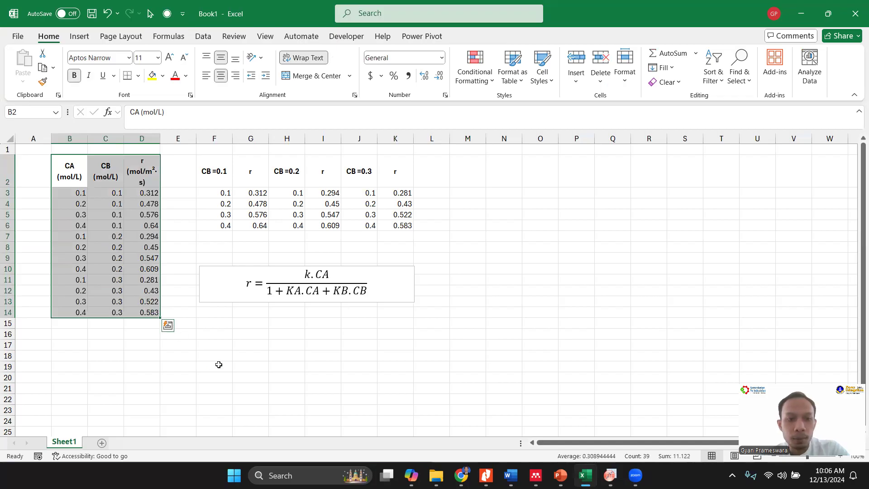
pyautogui.click(216, 295)
pyautogui.moveTo(220, 304)
pyautogui.mouseDown()
pyautogui.moveTo(199, 290)
pyautogui.moveTo(217, 292)
pyautogui.mouseUp()
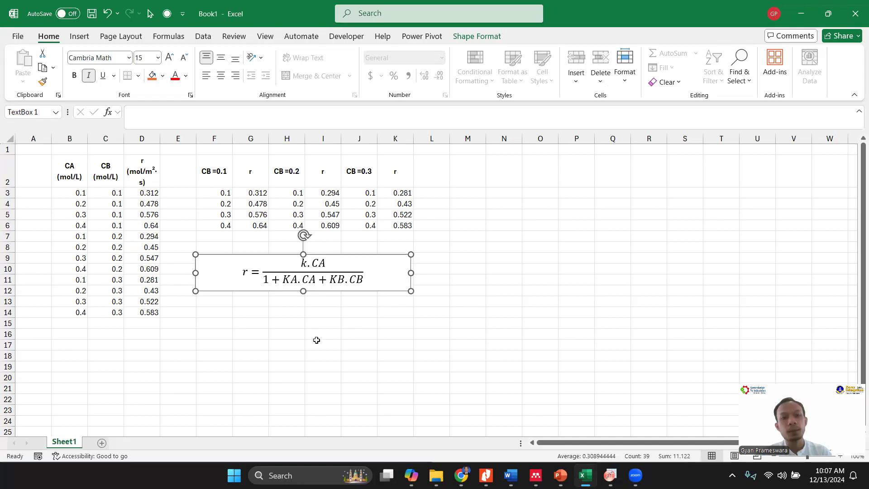
pyautogui.moveTo(224, 180); pyautogui.dragTo(392, 224)
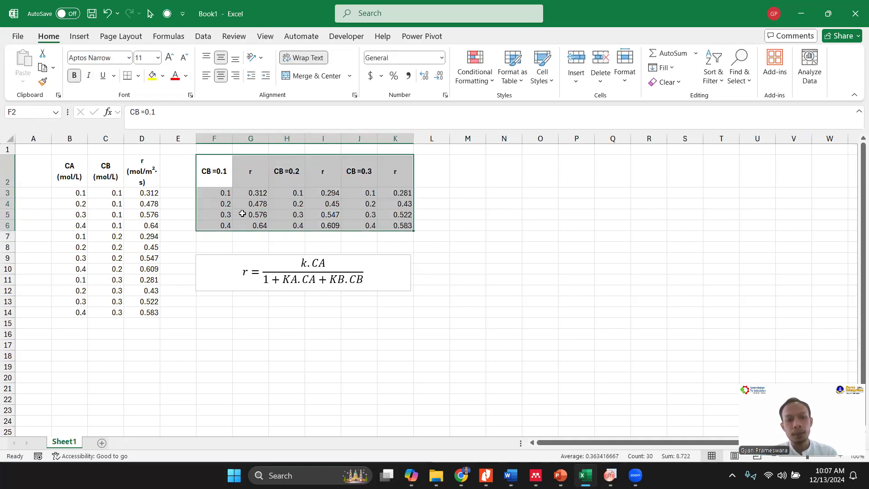
pyautogui.moveTo(87, 177); pyautogui.dragTo(151, 313)
pyautogui.moveTo(211, 173); pyautogui.dragTo(399, 226)
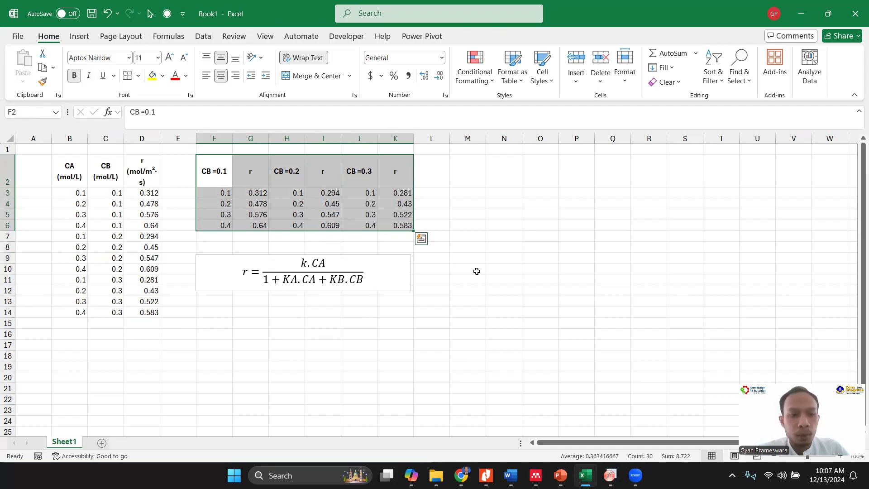
pyautogui.moveTo(144, 180); pyautogui.dragTo(158, 313)
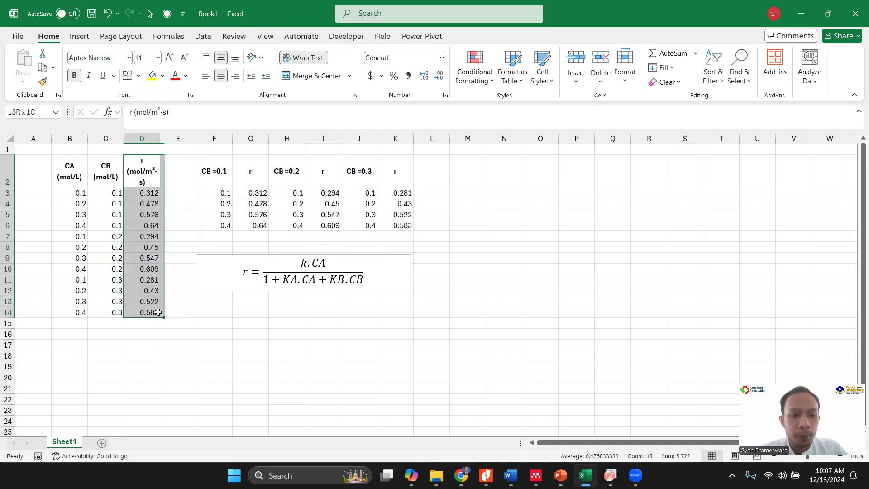
pyautogui.moveTo(262, 177); pyautogui.dragTo(260, 226)
pyautogui.moveTo(323, 177); pyautogui.dragTo(332, 226)
pyautogui.moveTo(392, 177); pyautogui.dragTo(392, 224)
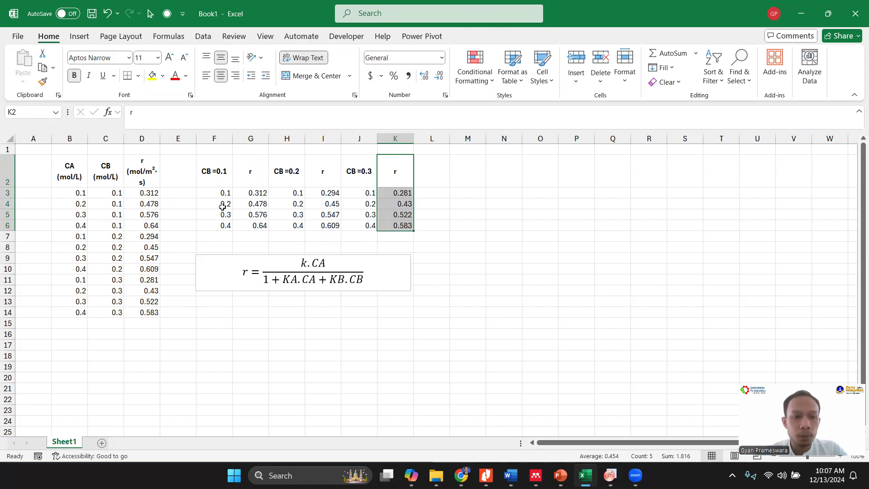
# - Copy the CA, CB and r values in B3:D14 and paste them into OriginPro's Book1 worksheet from row 1 of column A
pyautogui.moveTo(76, 192); pyautogui.dragTo(151, 313)
pyautogui.hotkey('ctrl', 'c')
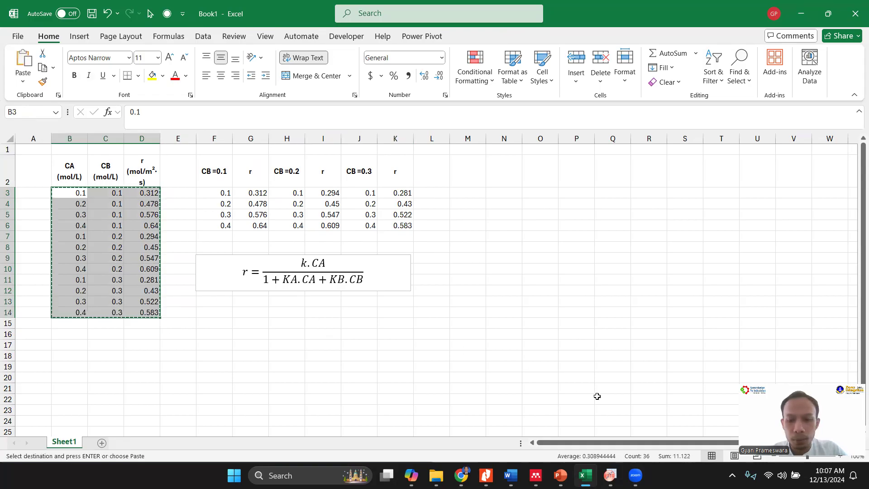
pyautogui.click(610, 476)
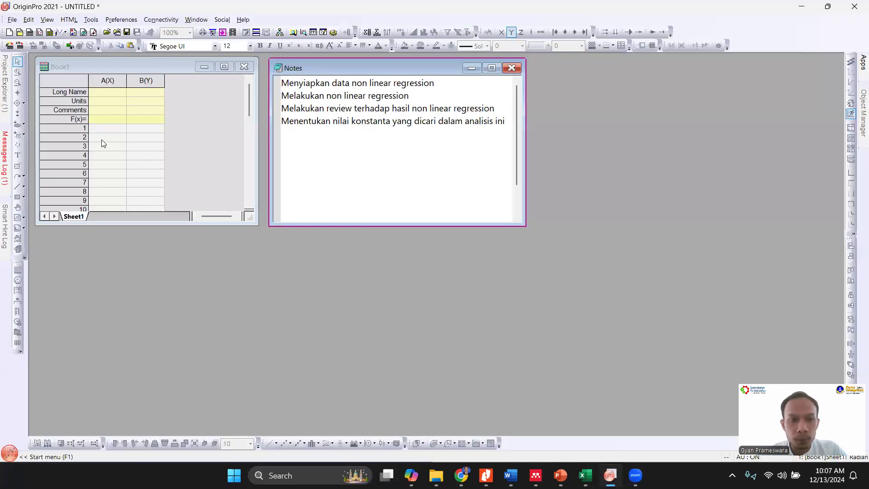
pyautogui.click(117, 130)
pyautogui.hotkey('ctrl', 'v')
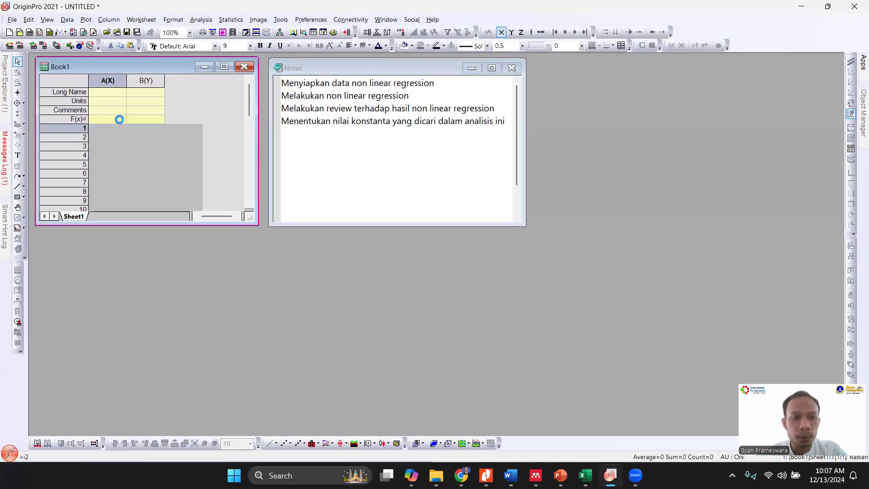
# - Set the long names of columns A, B and C to CA, CB and r, and enlarge the Book1 window to show all data rows
pyautogui.click(110, 91)
pyautogui.write('CA')
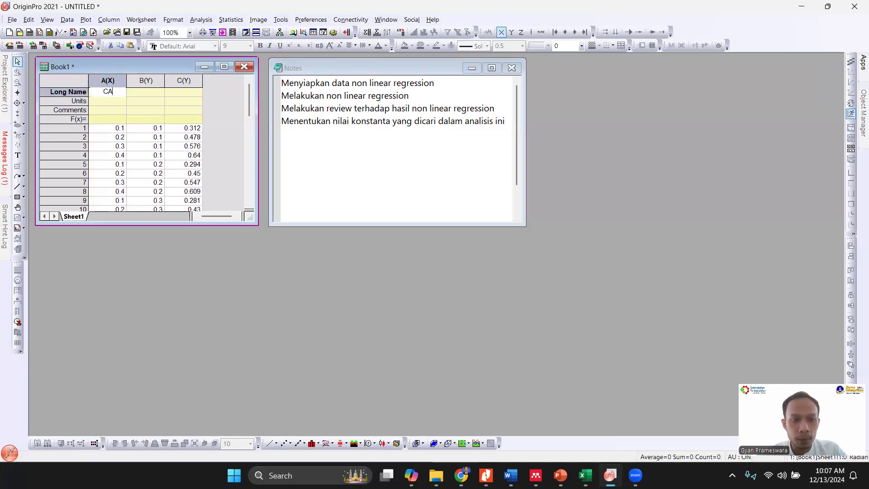
pyautogui.press('Tab')
pyautogui.write('CB')
pyautogui.press('Tab')
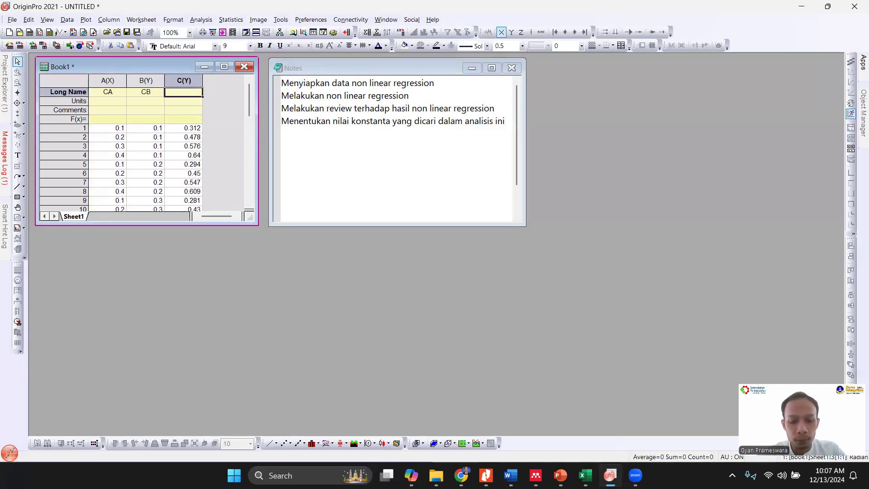
pyautogui.write('r')
pyautogui.press('Return')
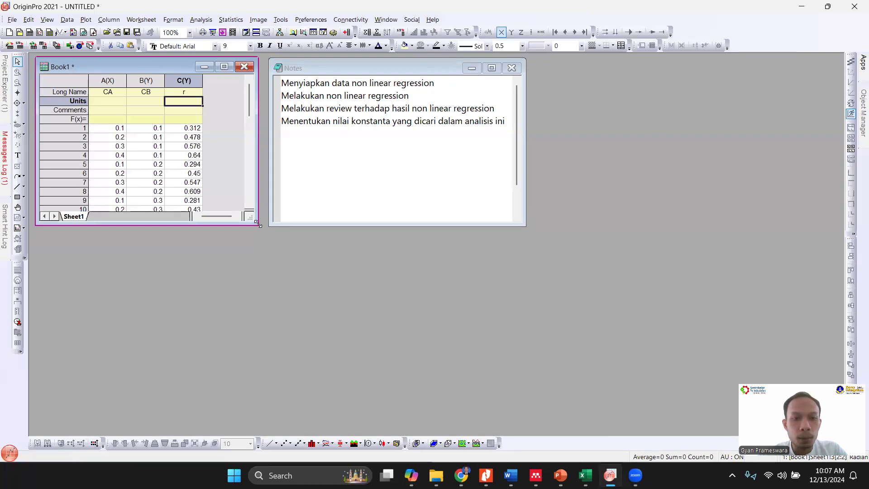
pyautogui.moveTo(257, 225); pyautogui.dragTo(248, 267)
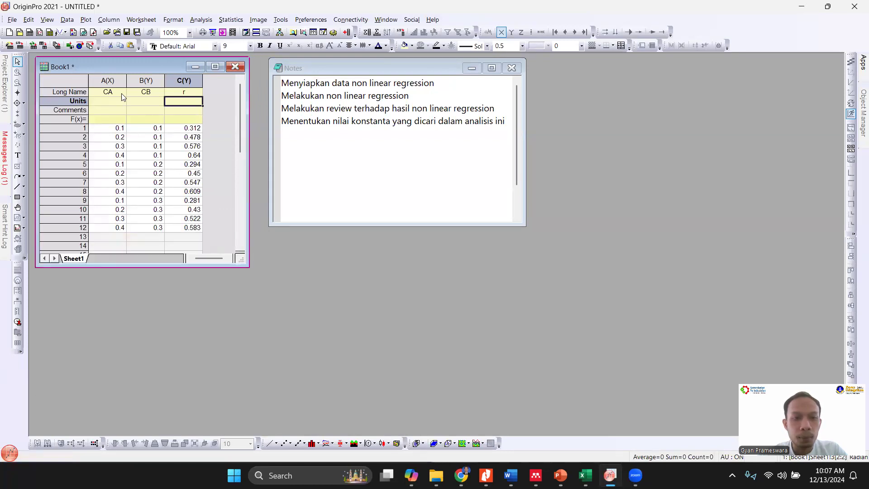
# - Open the Nonlinear Curve Fit dialog with worksheet columns A to C selected as input
pyautogui.moveTo(113, 82); pyautogui.dragTo(179, 107)
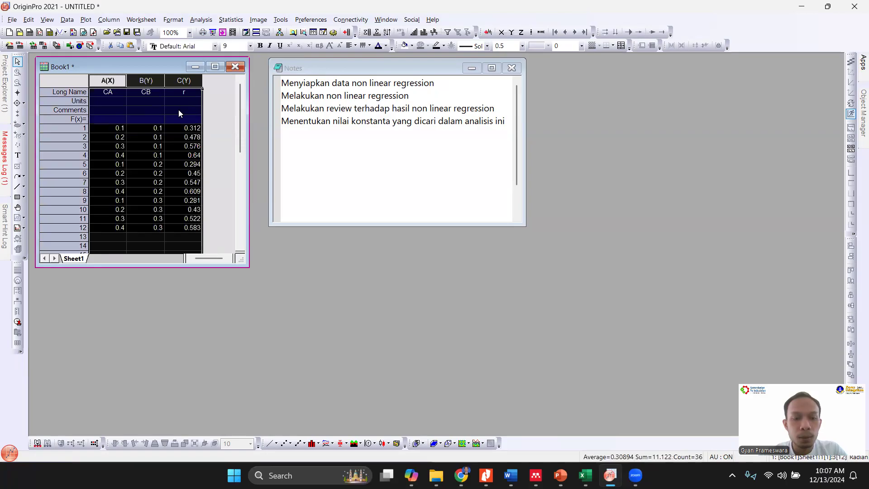
pyautogui.click(198, 21)
pyautogui.moveTo(275, 52)
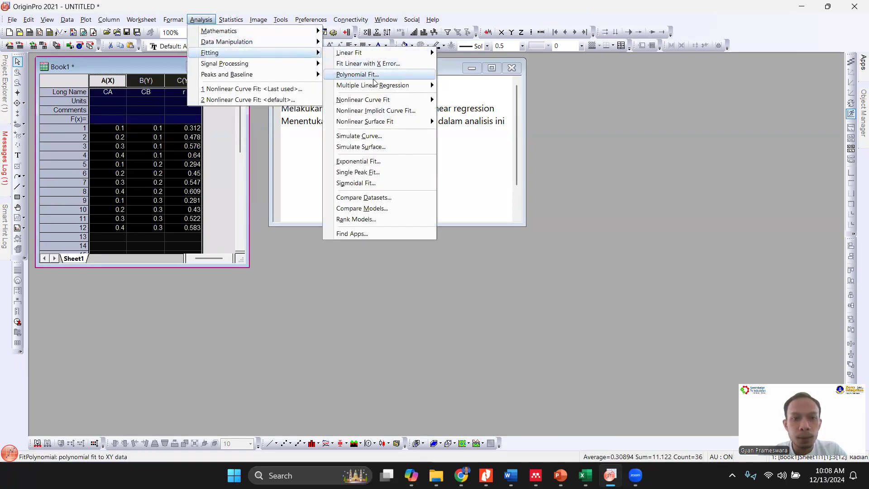
pyautogui.moveTo(408, 102)
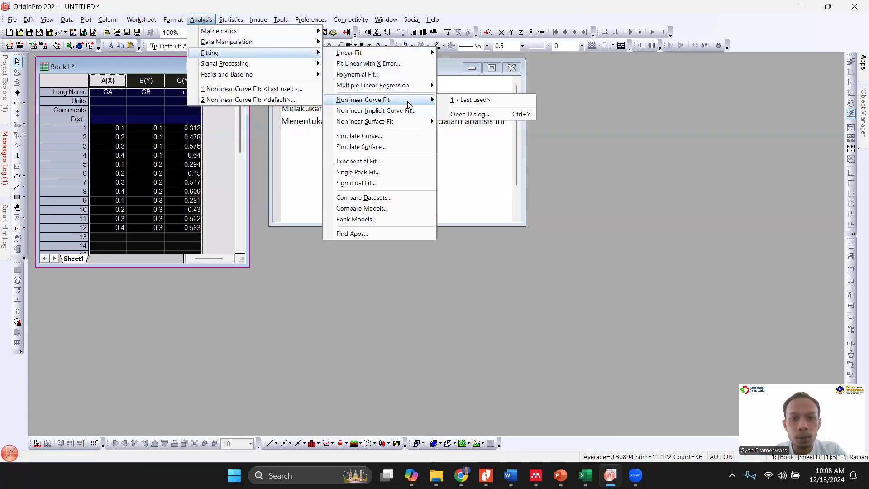
pyautogui.click(453, 115)
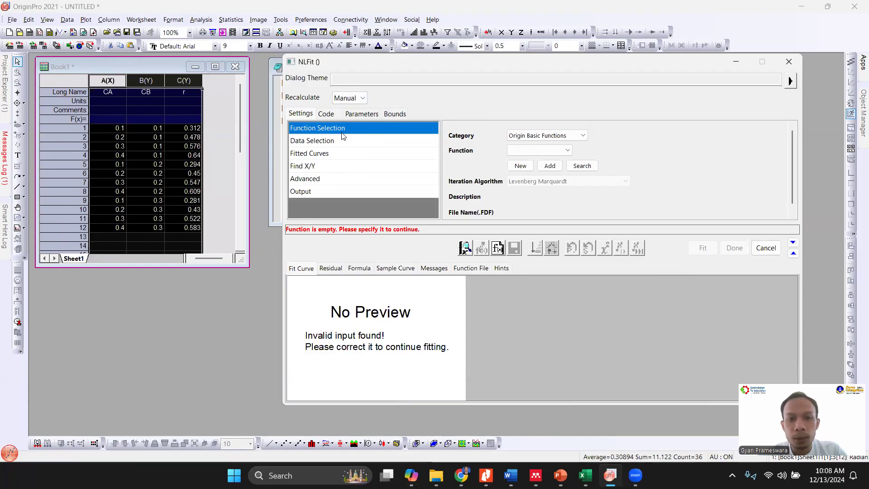
# - Examine the available fitting categories and built-in functions, and check them against the rate equation in the Excel workbook
pyautogui.click(555, 140)
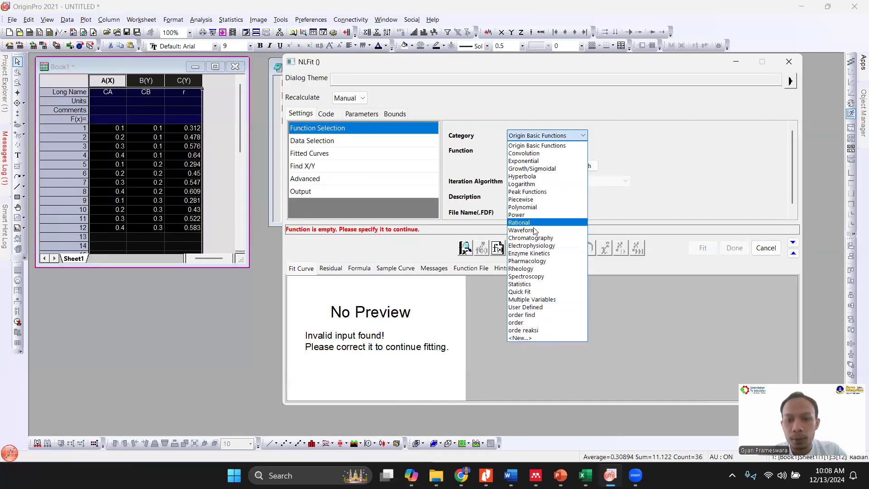
pyautogui.click(613, 137)
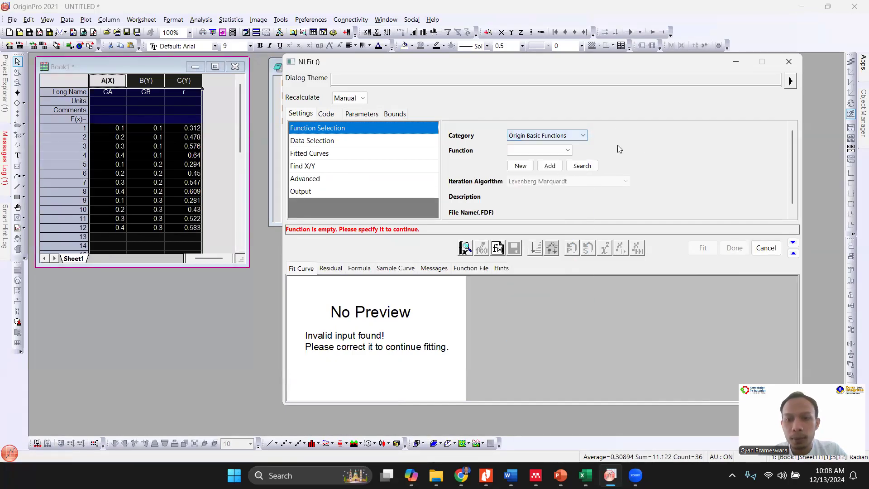
pyautogui.click(568, 152)
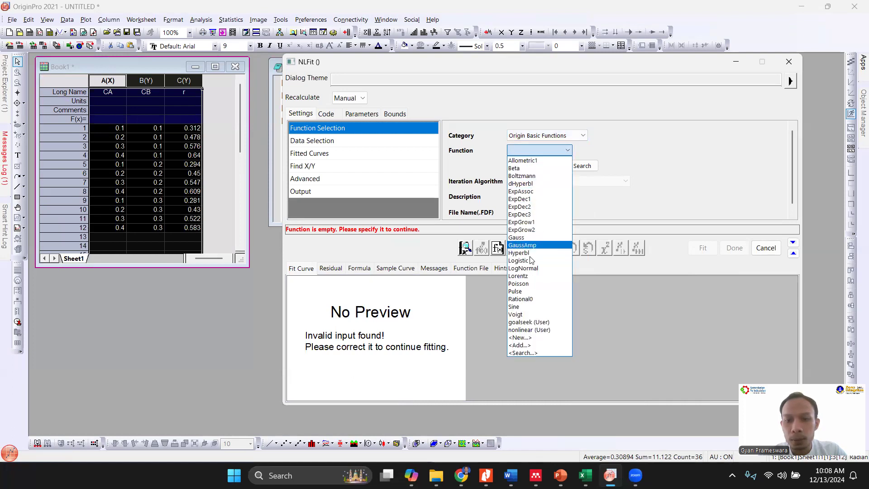
pyautogui.click(646, 147)
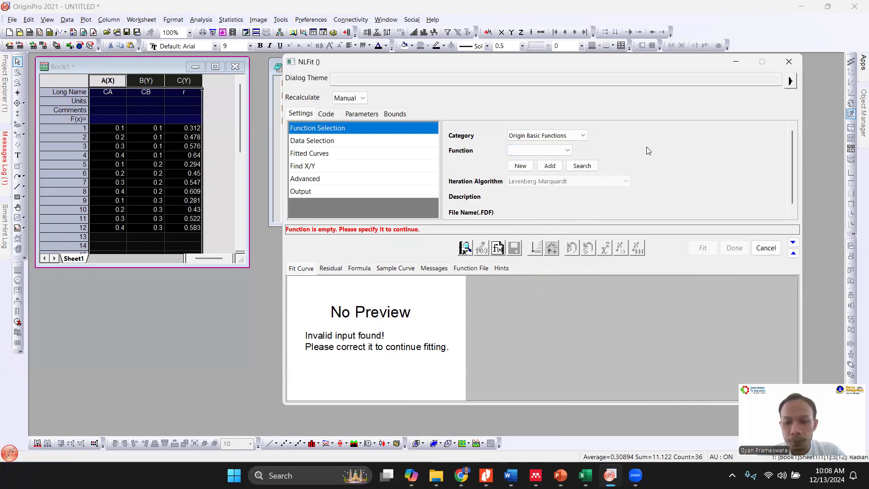
pyautogui.click(585, 473)
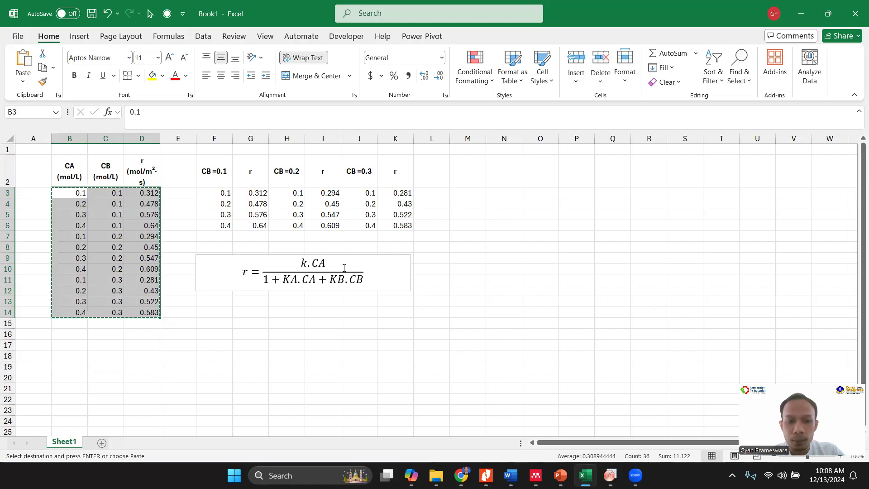
pyautogui.click(367, 281)
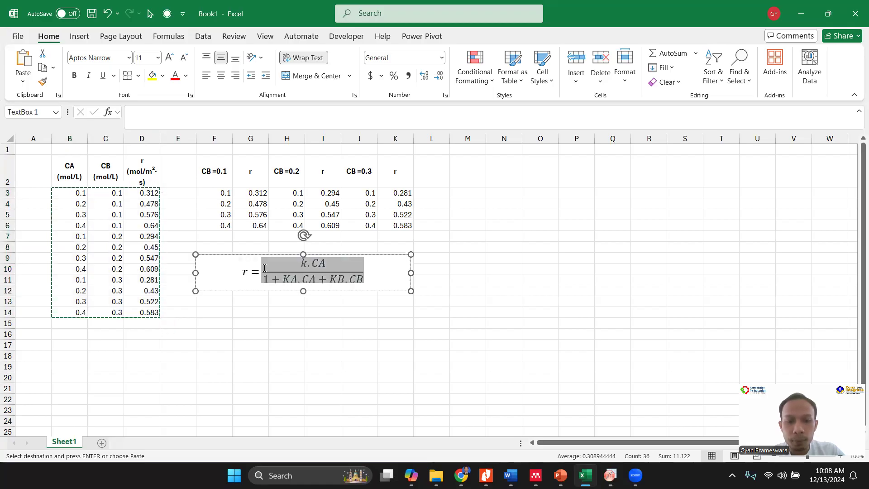
pyautogui.click(283, 327)
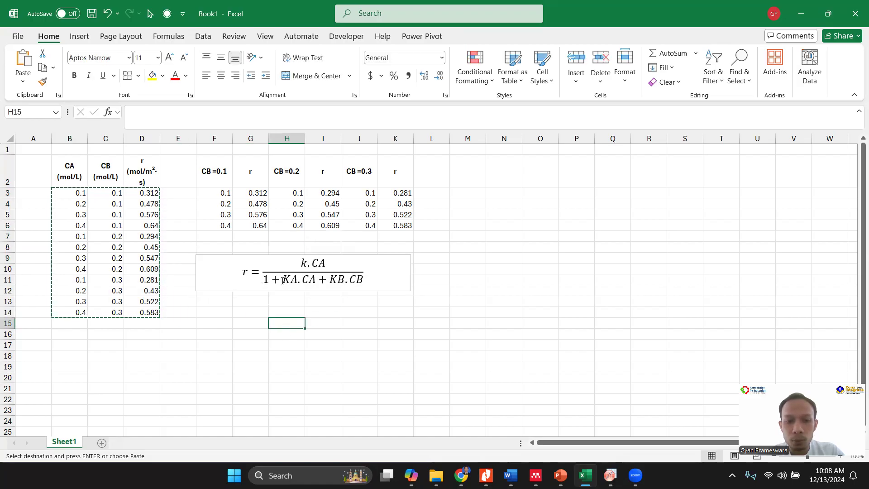
pyautogui.click(608, 473)
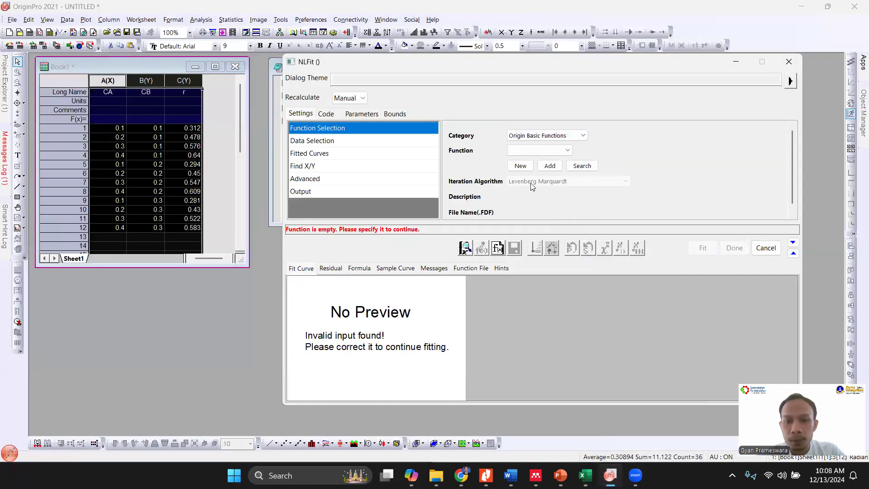
# - Start a new fitting function in the Origin Basic Functions category and try to name it nonlinear
pyautogui.click(522, 165)
pyautogui.moveTo(614, 136); pyautogui.dragTo(549, 136)
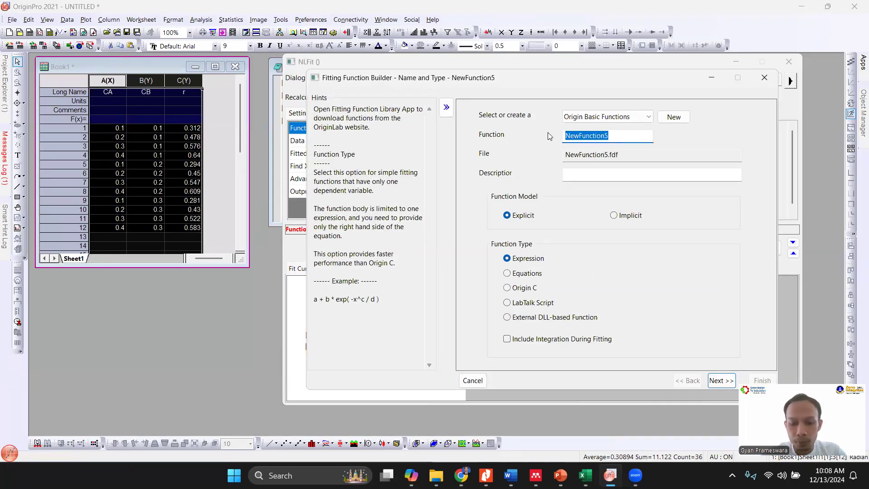
pyautogui.write('nonlinear')
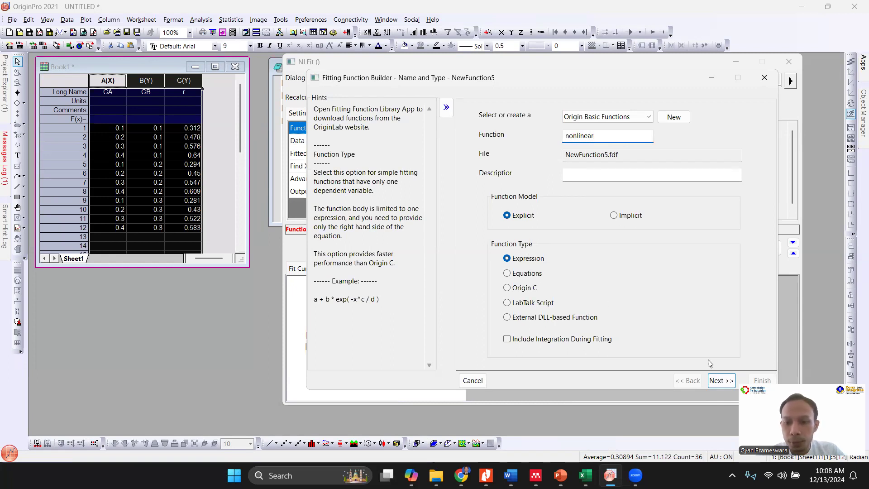
pyautogui.click(734, 381)
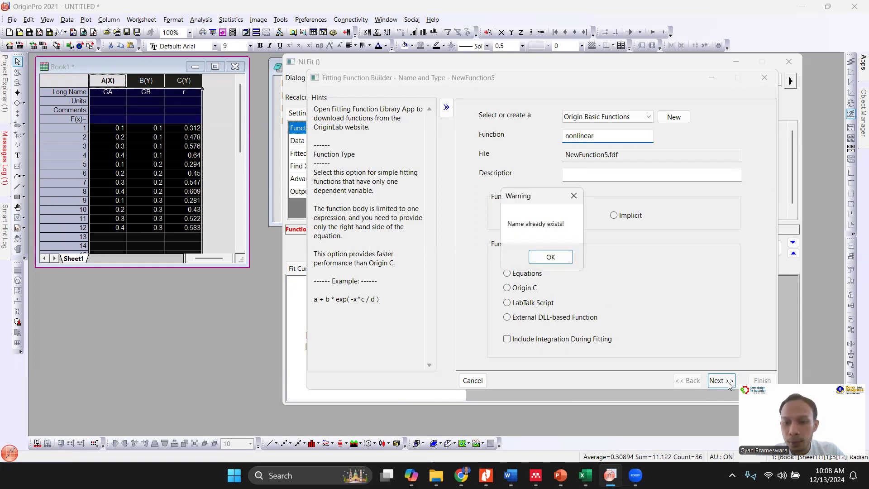
pyautogui.click(550, 258)
# - Name the new fitting function newNonLinear and continue to the definition of its variables and parameters
pyautogui.click(620, 136)
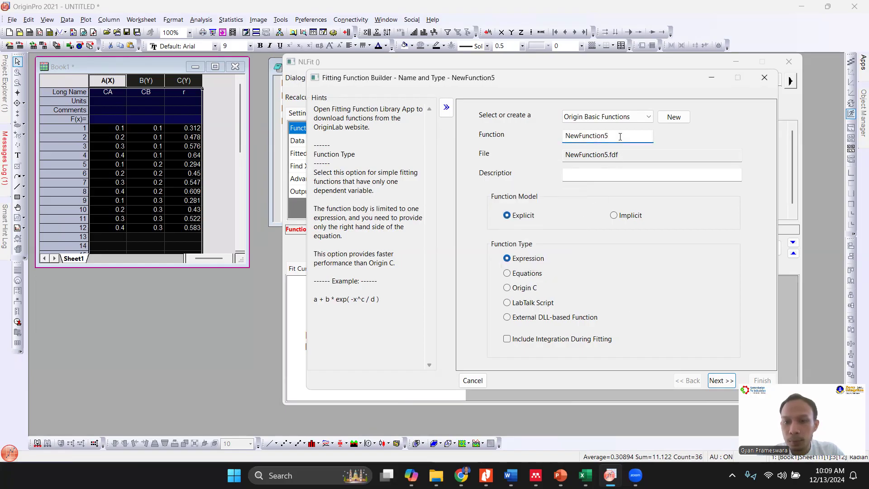
pyautogui.moveTo(620, 137); pyautogui.dragTo(546, 141)
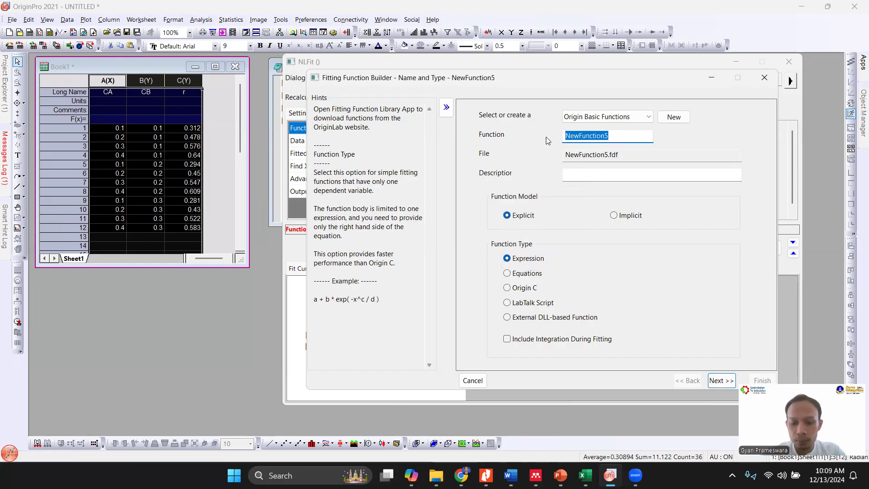
pyautogui.write('newNonLinear')
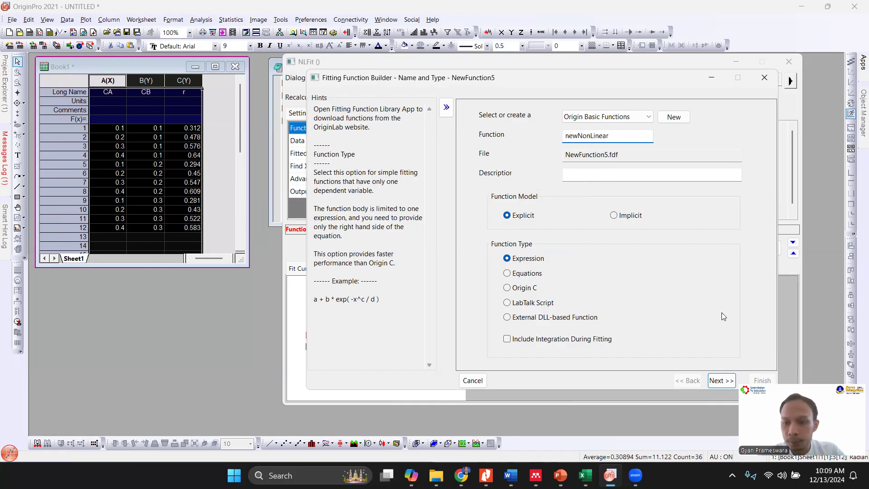
pyautogui.click(721, 381)
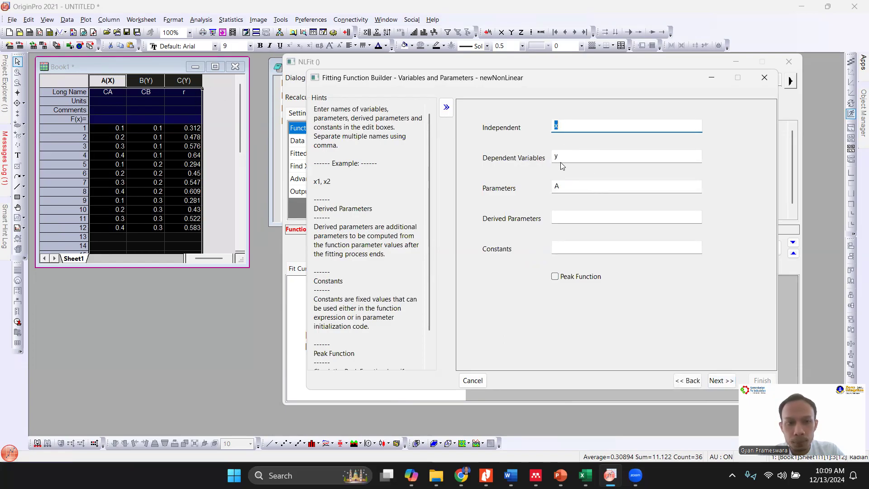
# - Define CA and CB as the independent variables and r as the dependent variable of the function
pyautogui.write('CA,CB')
pyautogui.press('Tab')
pyautogui.write('r')
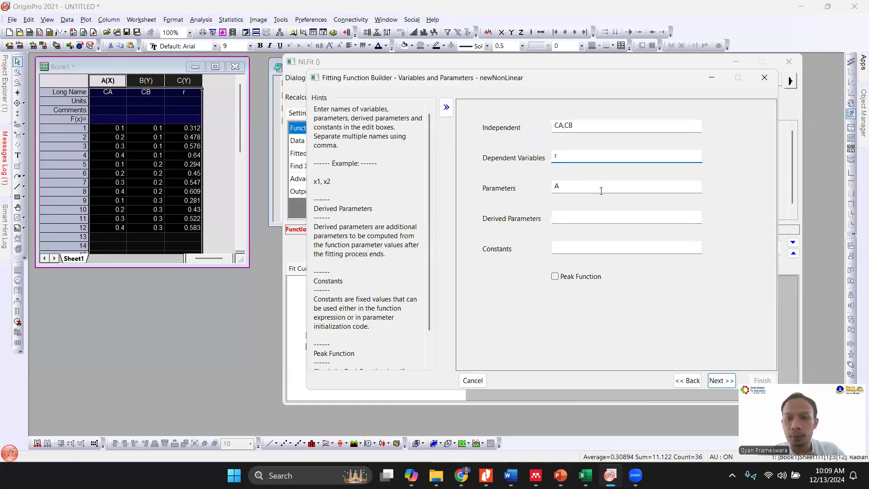
# - Check the constants of the rate equation in the Excel workbook, and define k, KA and KB as the fitting function's parameters in OriginPro
pyautogui.doubleClick(556, 187)
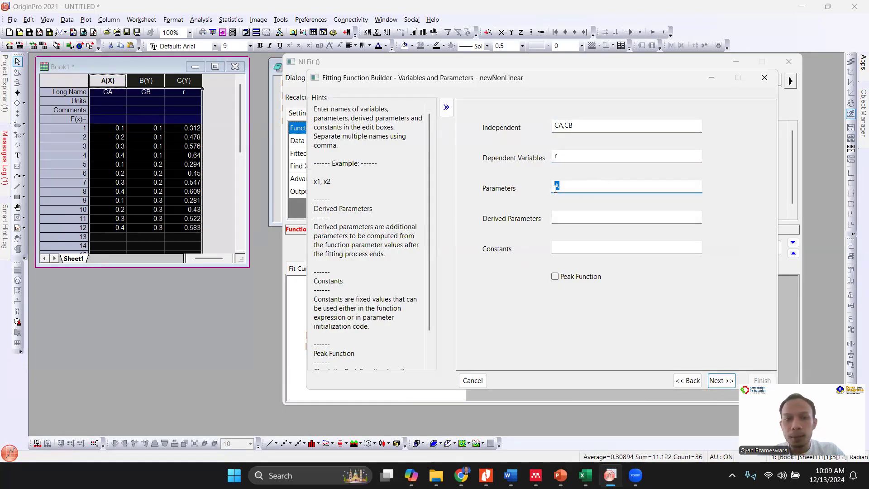
pyautogui.click(584, 475)
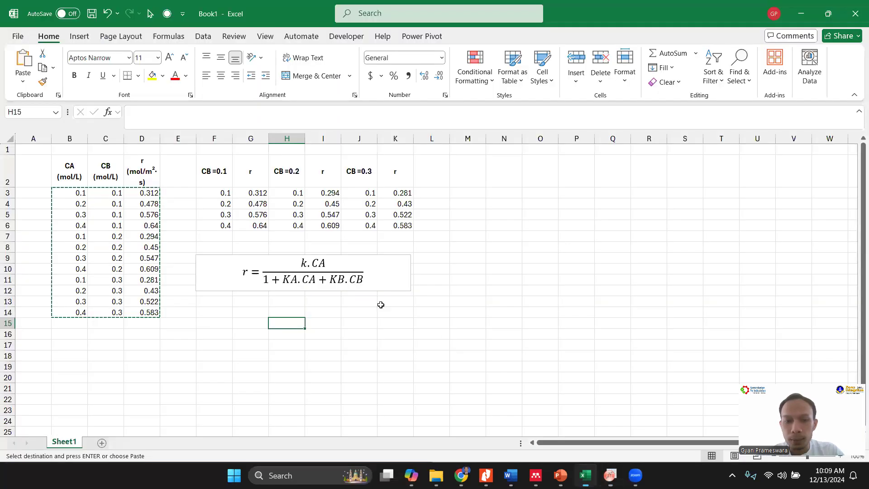
pyautogui.click(295, 274)
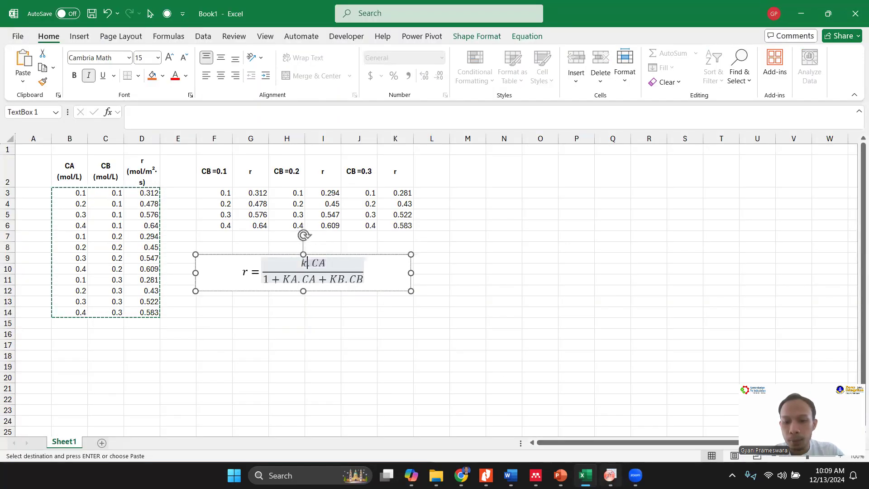
pyautogui.click(610, 476)
pyautogui.write('k,KA,KB')
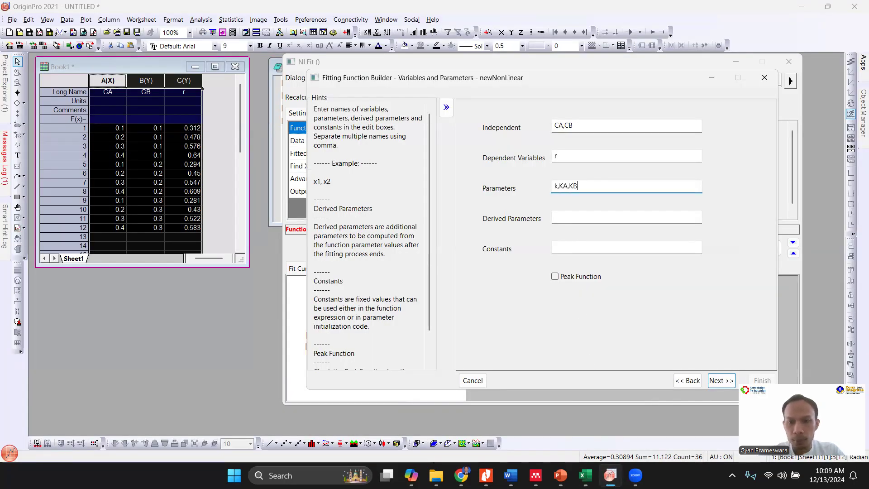
pyautogui.click(721, 380)
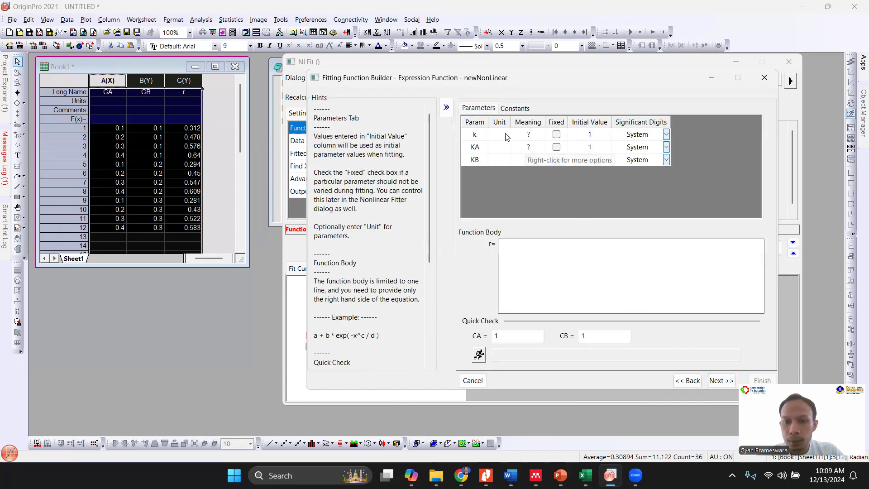
# - Set the initial values of the parameters k, KA and KB to 0.1 each
pyautogui.click(576, 138)
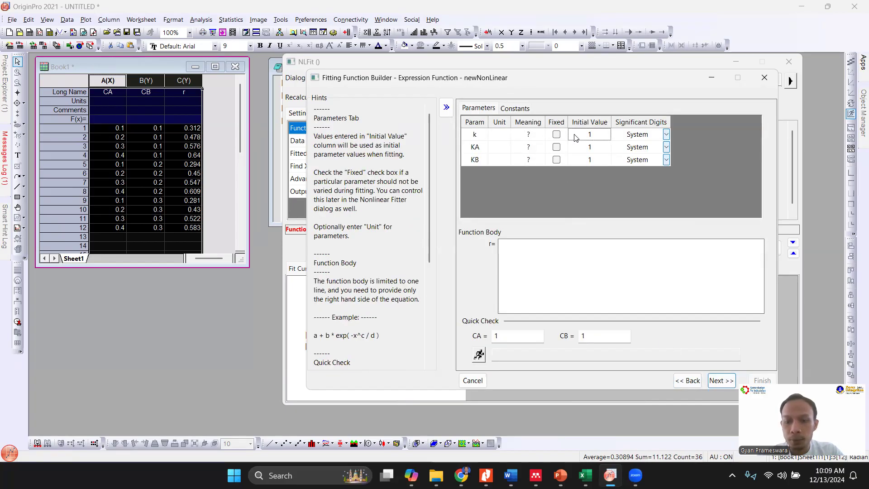
pyautogui.write('0.1')
pyautogui.press('Return')
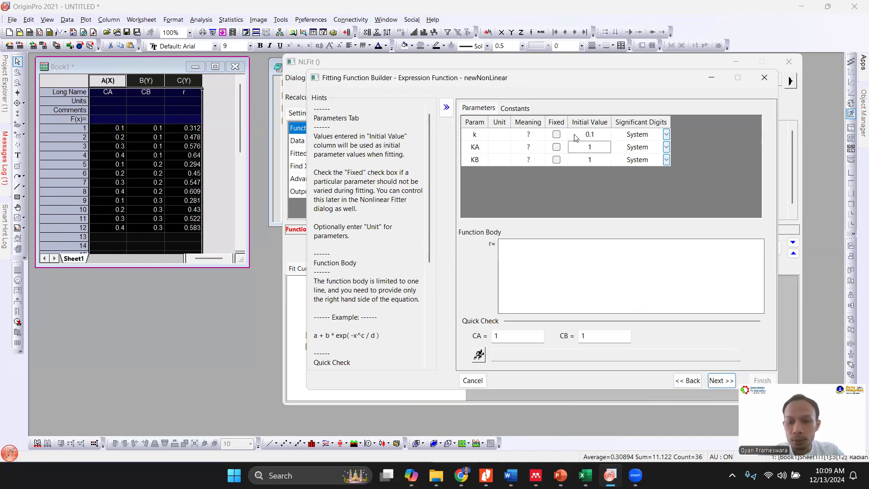
pyautogui.write('0.1')
pyautogui.press('Return')
pyautogui.write('0.1')
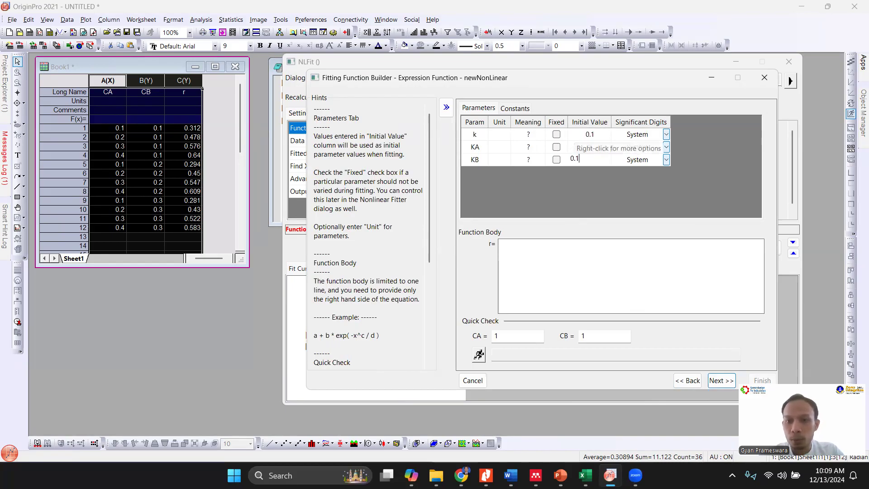
# - Start the function body as a quotient of two bracketed terms, with k*CA as the numerator
pyautogui.click(561, 253)
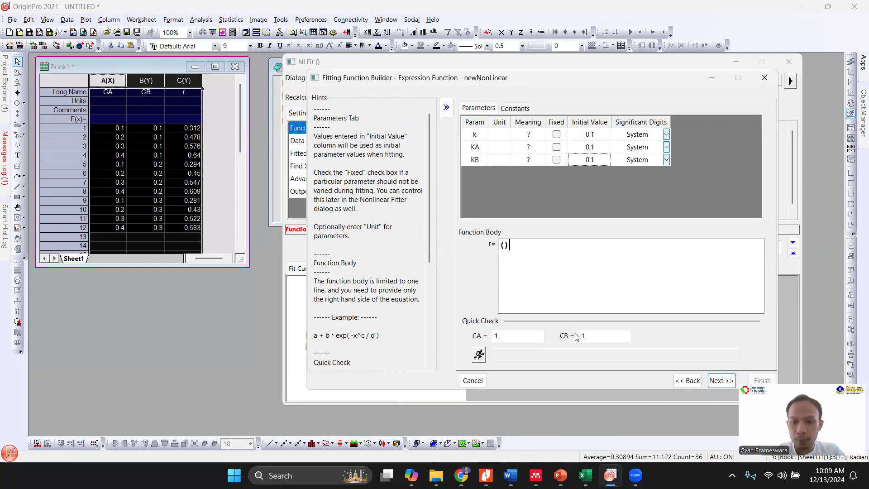
pyautogui.press('Left')
pyautogui.press('Left')
pyautogui.press('Left')
pyautogui.press('Left')
pyautogui.press('Left')
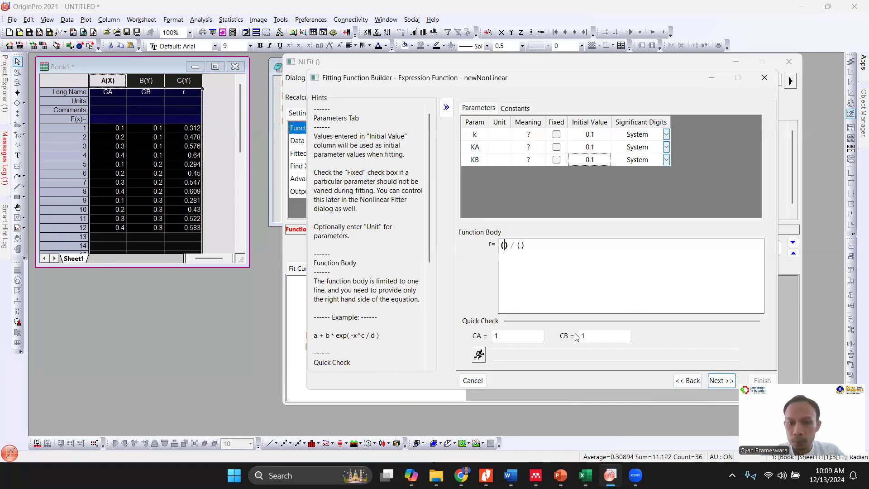
pyautogui.write('k*')
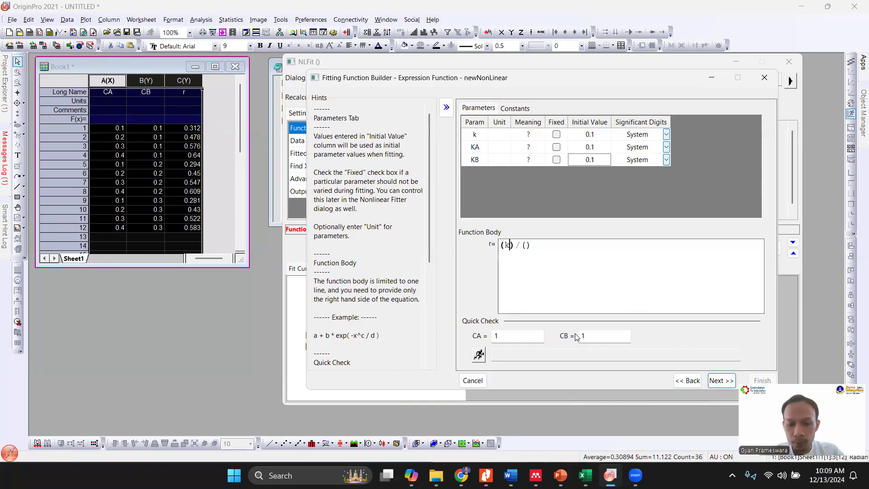
pyautogui.write('CA')
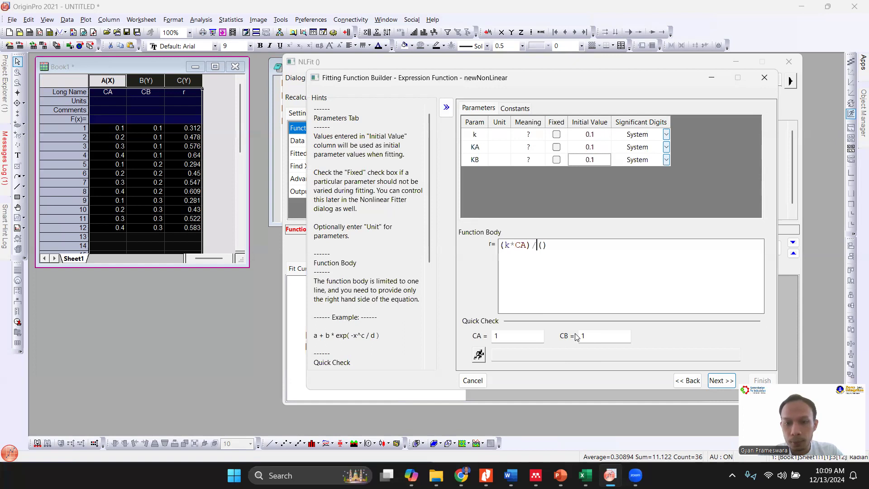
# - Check the rate equation in the Excel workbook and fill the function body's denominator with 1+KA*CA+KB*CB
pyautogui.click(584, 475)
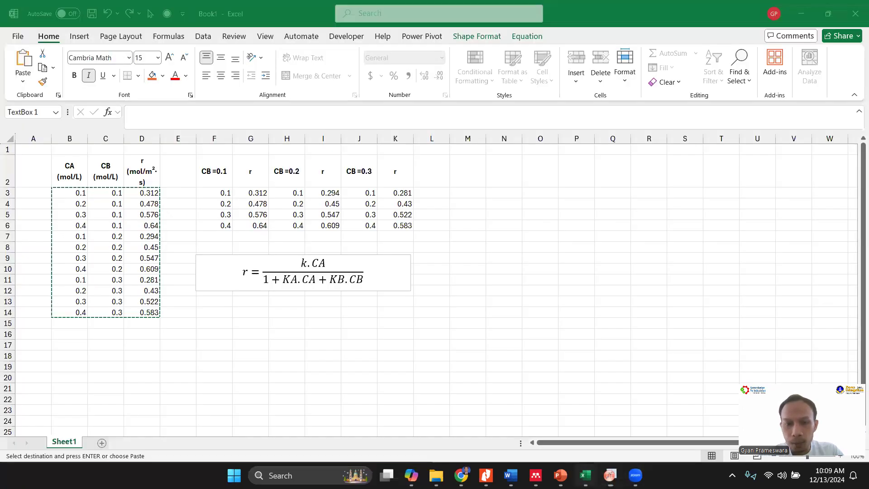
pyautogui.hotkey('alt', 'Tab')
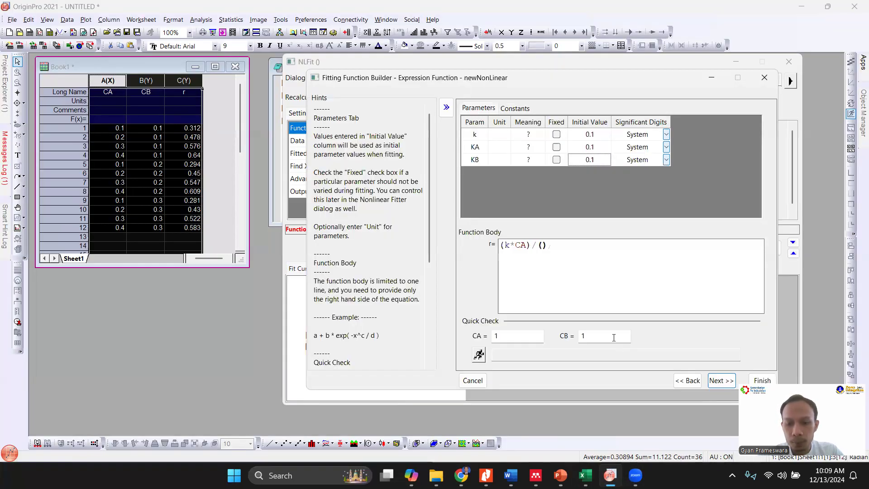
pyautogui.write('1+KA*CA+KB*CB')
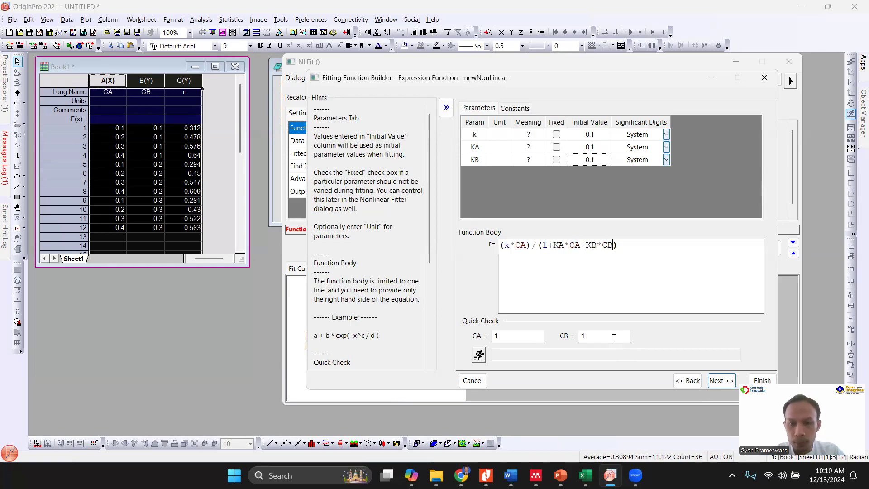
pyautogui.click(617, 250)
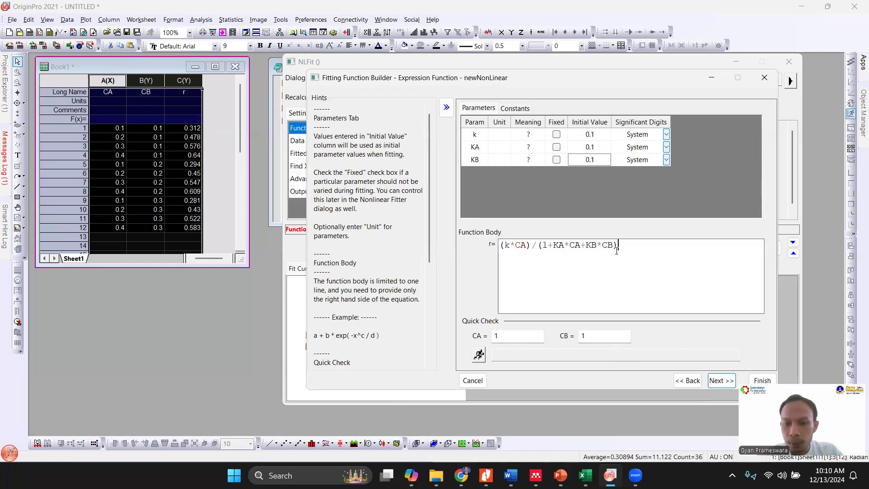
# - Evaluate the function with a quick check at CA = 1 and CB = 1
pyautogui.click(479, 356)
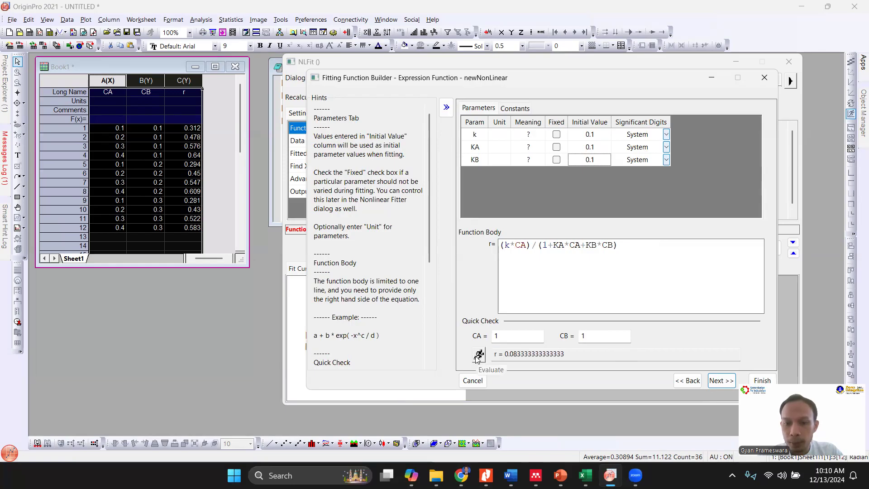
pyautogui.moveTo(571, 356); pyautogui.dragTo(490, 356)
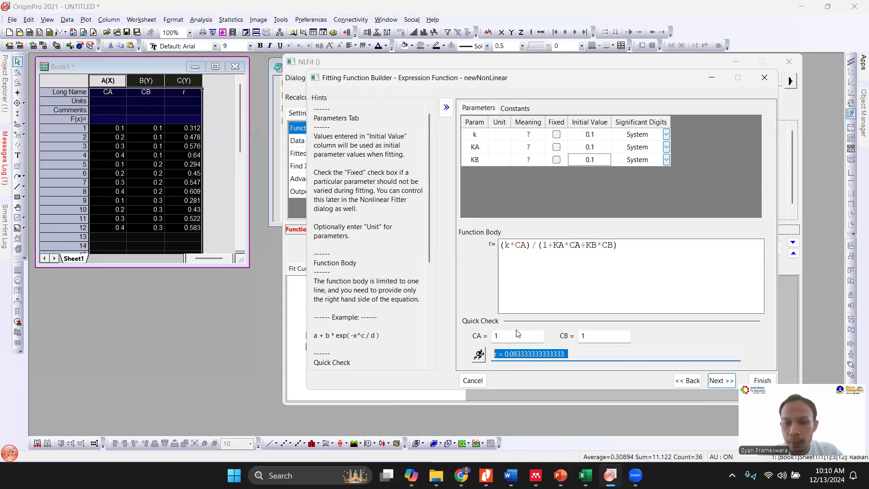
pyautogui.click(618, 354)
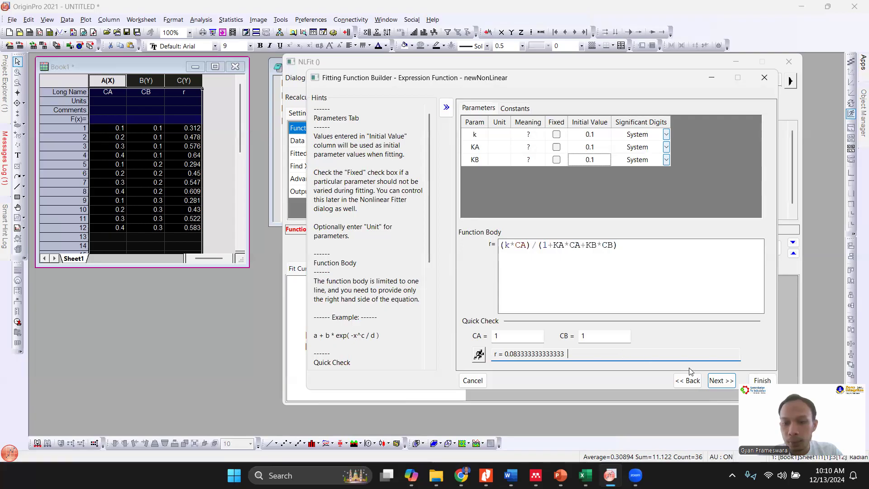
# - Leave the initialization code, bounds, constraints and fitting scripts at their defaults and finish the newNonLinear function
pyautogui.click(715, 382)
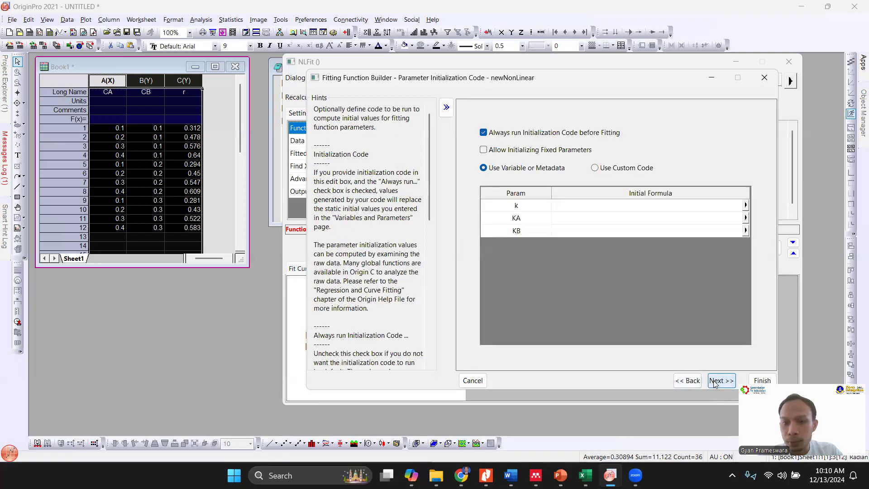
pyautogui.click(715, 382)
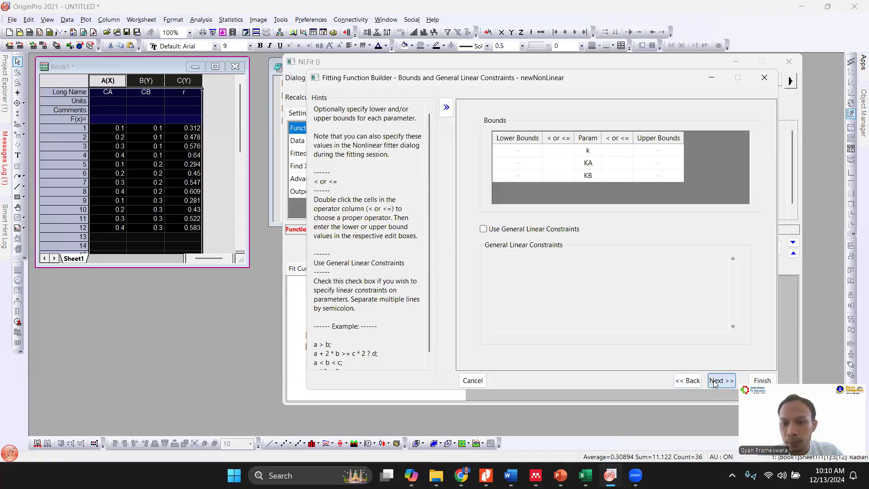
pyautogui.click(715, 382)
pyautogui.click(716, 381)
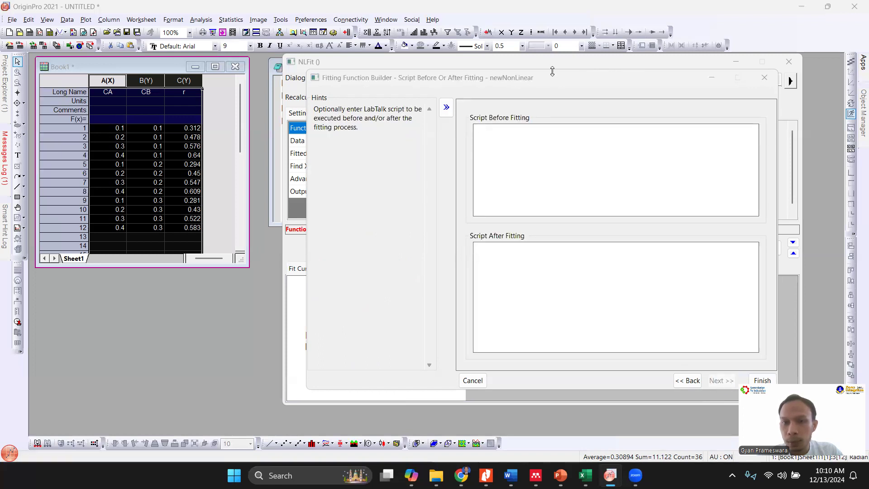
pyautogui.moveTo(584, 78); pyautogui.dragTo(484, 76)
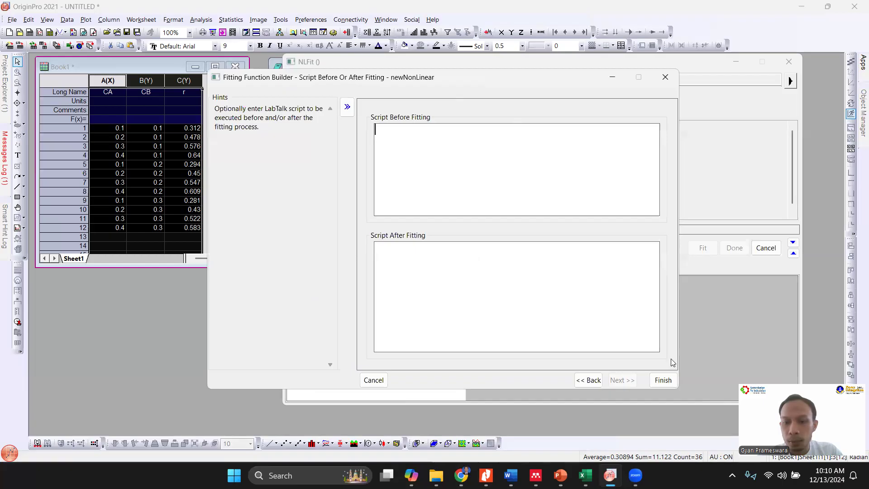
pyautogui.click(663, 380)
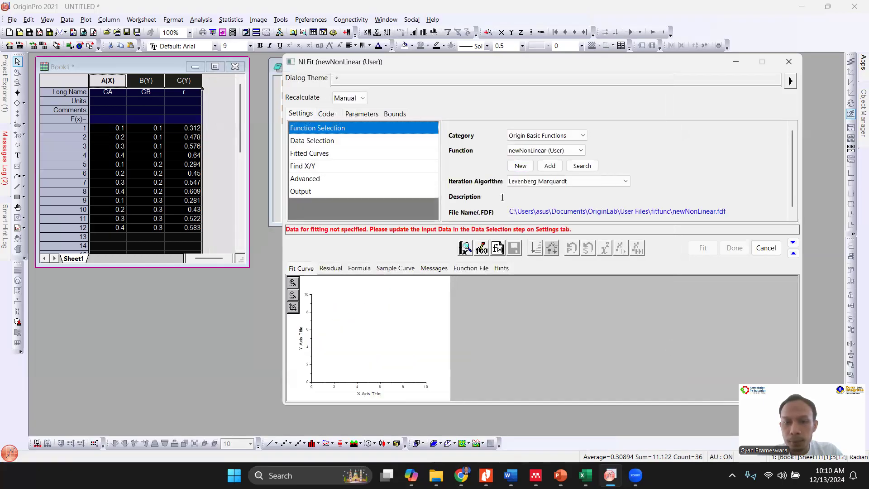
# - Show the individual input ranges in the fit's data selection and replace the input data with column B(Y) : CB
pyautogui.click(338, 141)
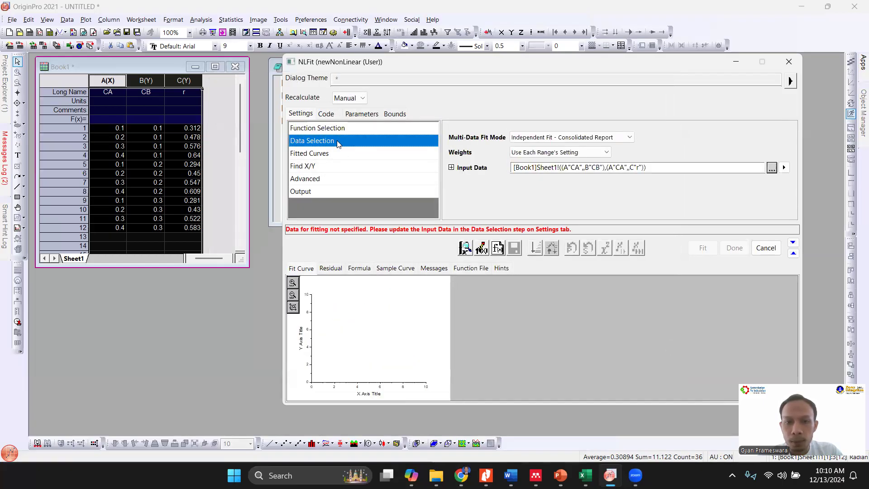
pyautogui.click(451, 168)
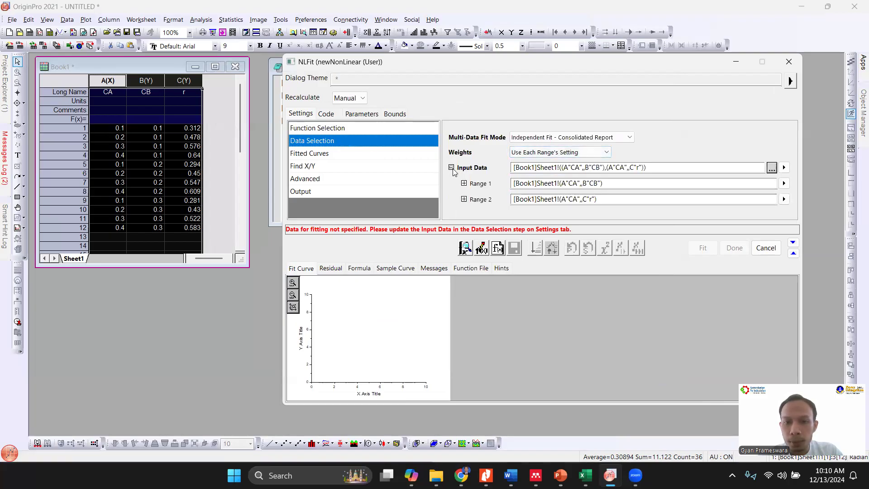
pyautogui.click(452, 168)
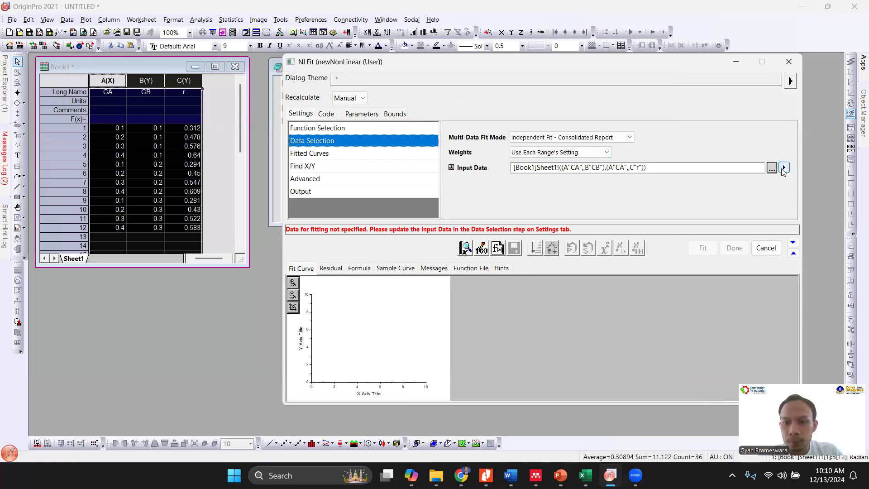
pyautogui.click(450, 167)
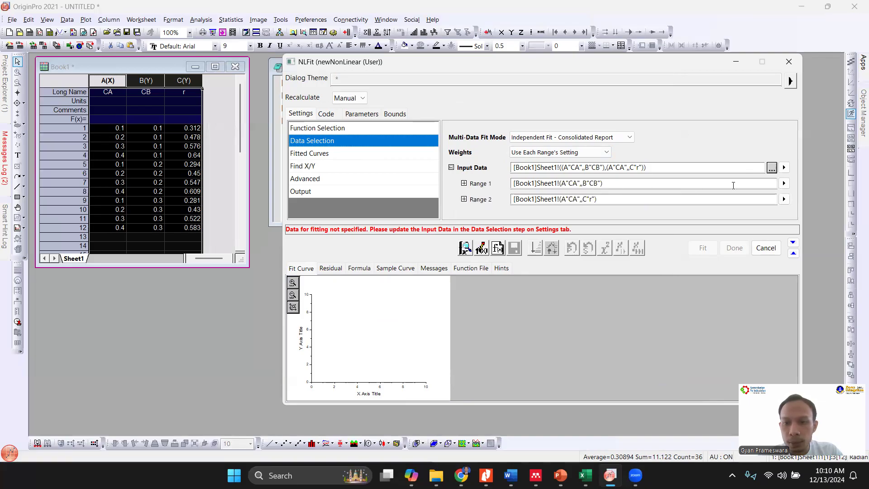
pyautogui.click(784, 169)
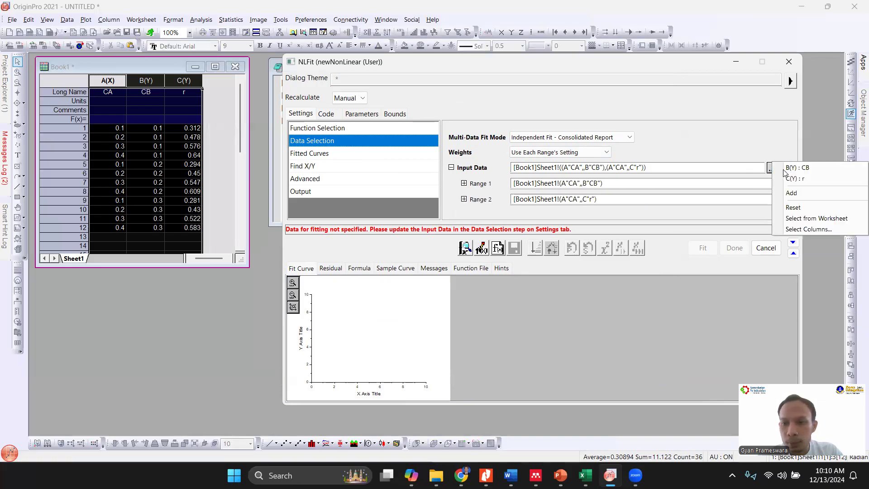
pyautogui.click(784, 168)
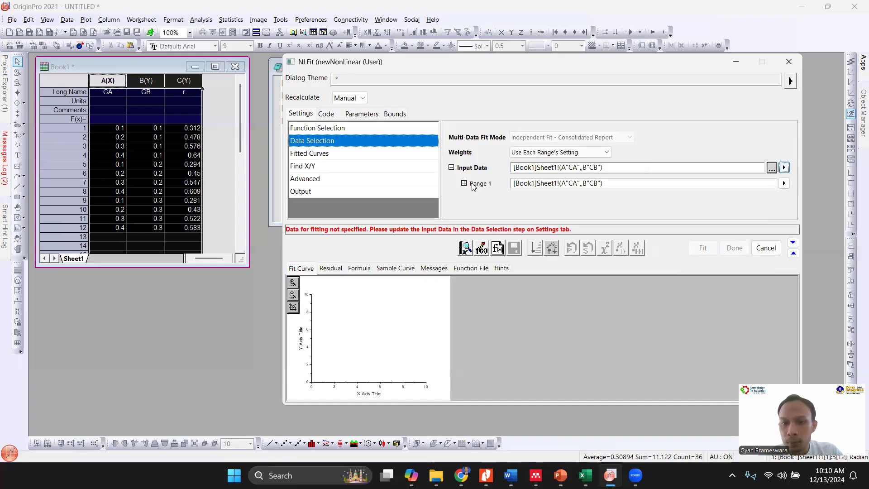
# - Reset the fit's input data and add a second empty input range
pyautogui.click(784, 183)
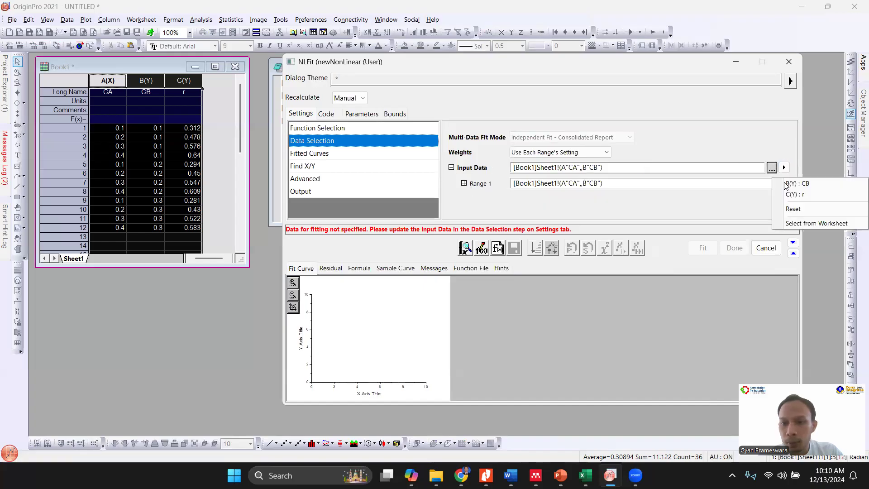
pyautogui.click(793, 209)
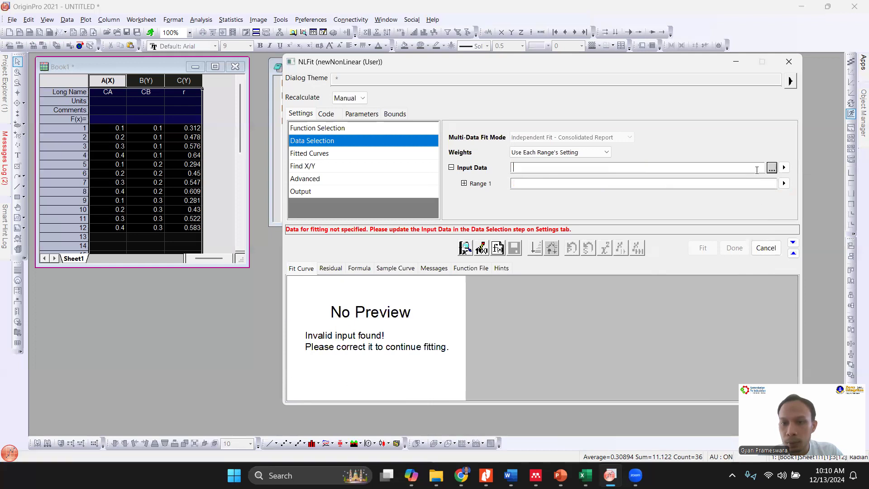
pyautogui.click(772, 168)
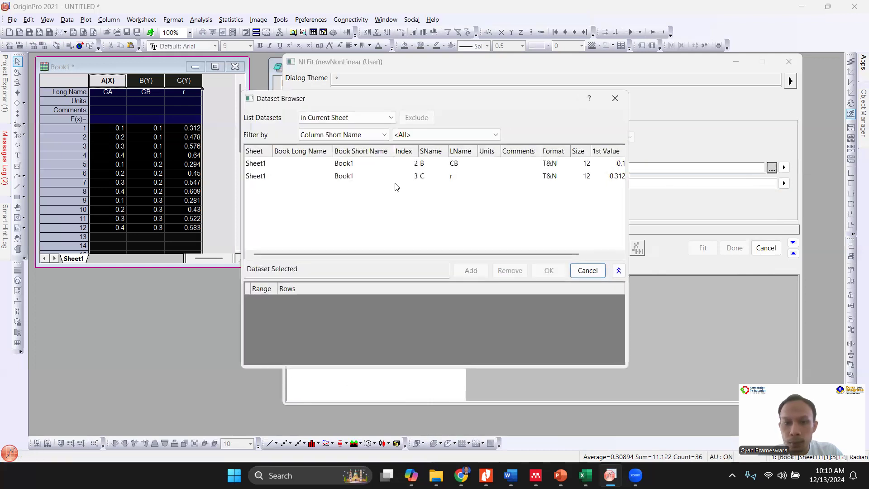
pyautogui.press('Escape')
pyautogui.click(785, 168)
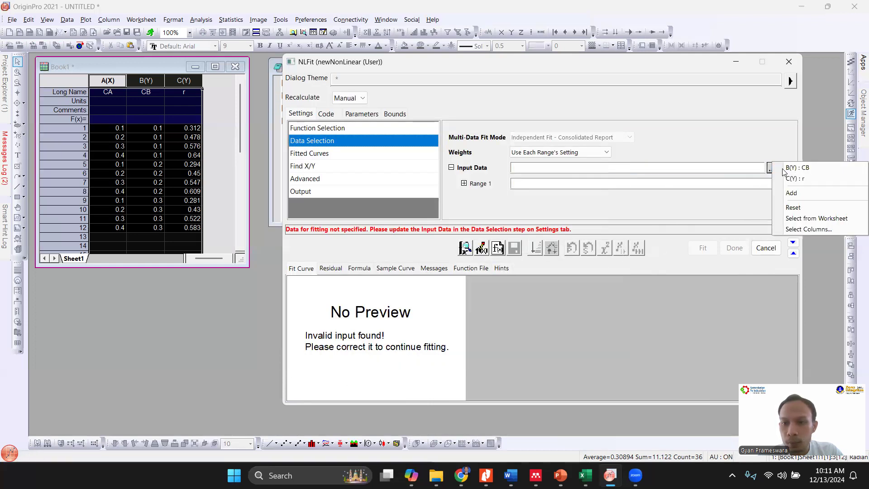
pyautogui.click(792, 193)
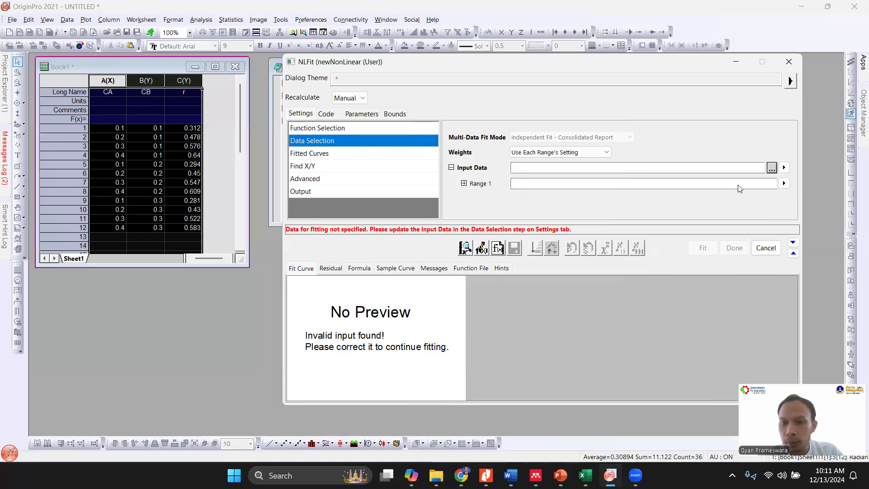
# - Try to select columns A(X), B(Y) and C(Y) from the worksheet as the fit's input data
pyautogui.click(785, 168)
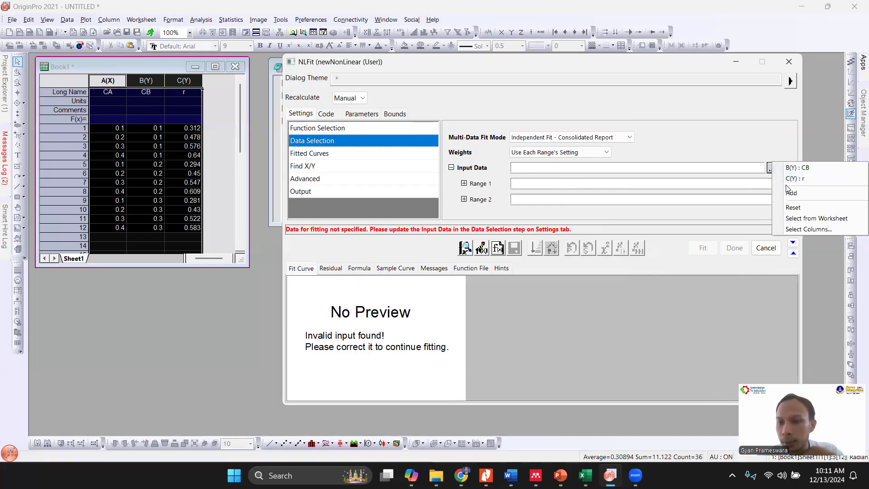
pyautogui.click(794, 218)
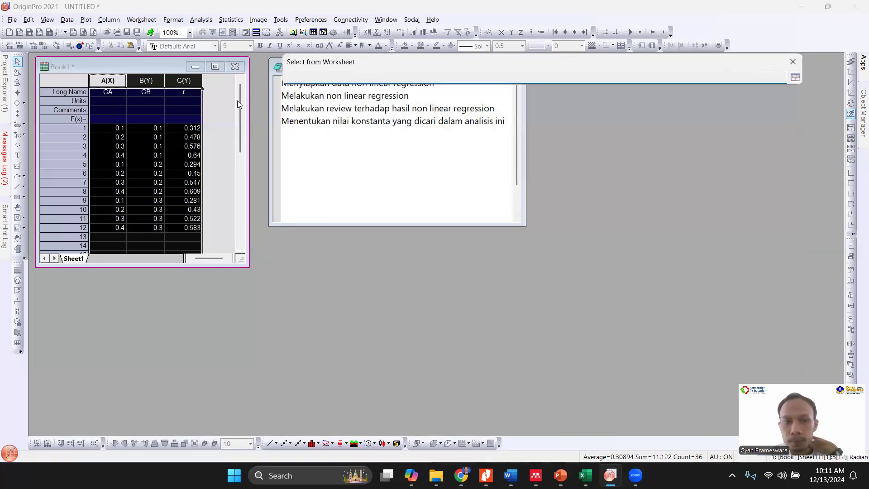
pyautogui.moveTo(106, 81); pyautogui.dragTo(179, 76)
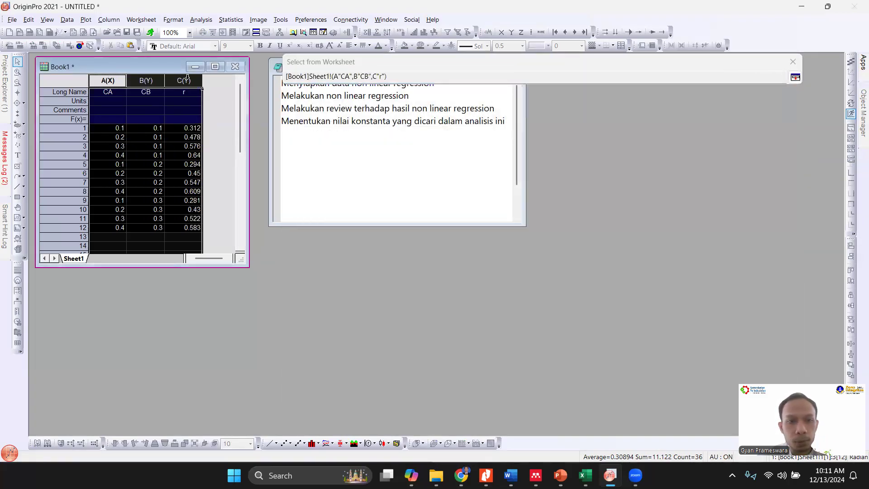
pyautogui.click(796, 77)
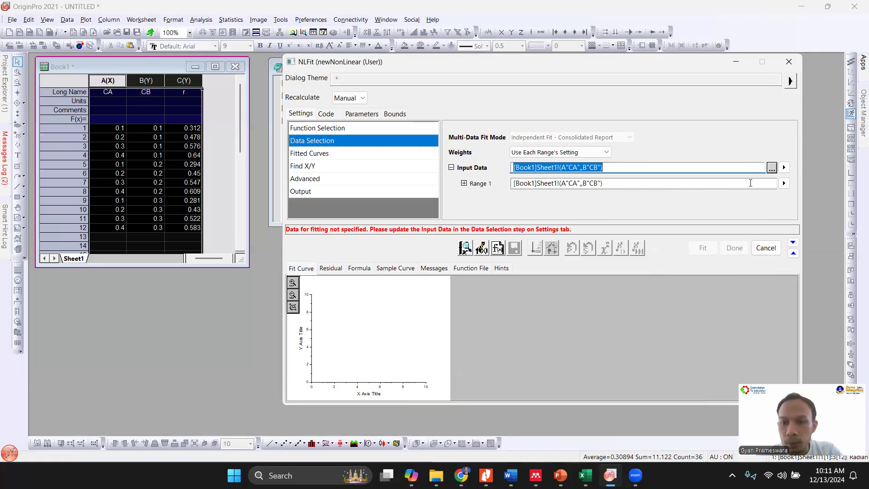
# - Expand Range 1 and assign column B : CB to the variable CB and column C : r to r, keeping A : CA for CA
pyautogui.click(532, 186)
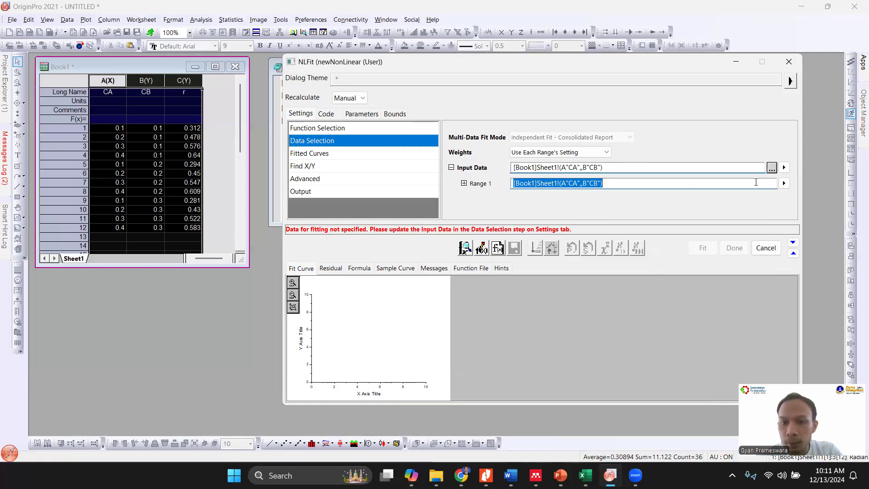
pyautogui.click(464, 183)
pyautogui.scroll(-3, 788, 196)
pyautogui.click(528, 161)
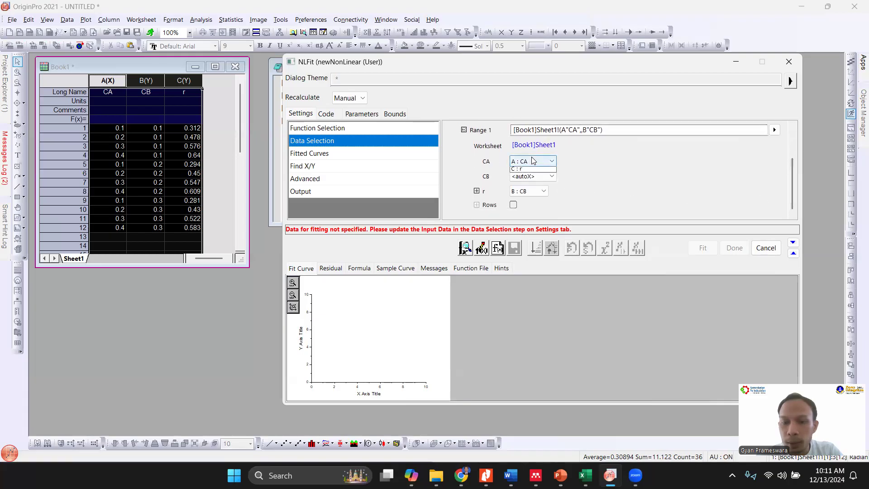
pyautogui.click(521, 180)
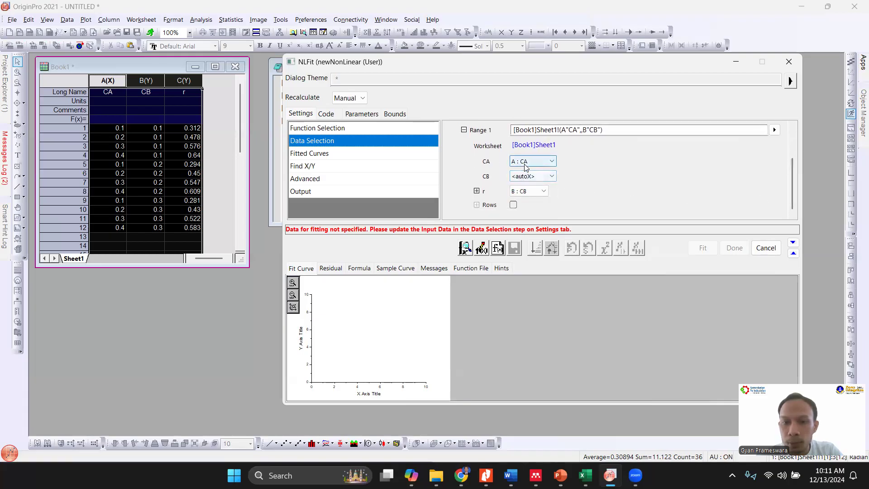
pyautogui.click(535, 177)
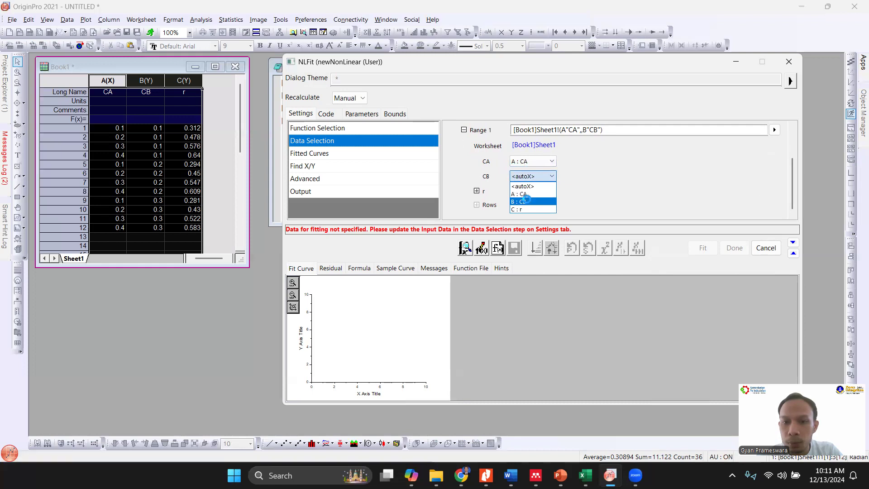
pyautogui.click(525, 198)
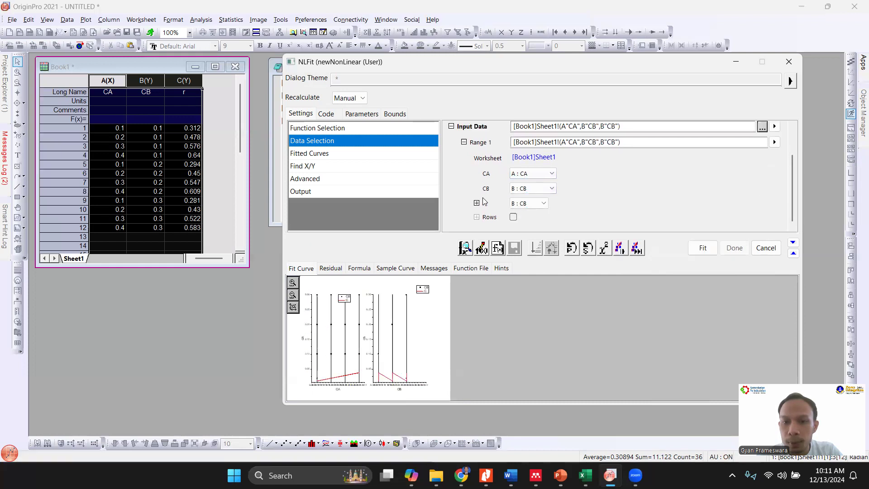
pyautogui.click(523, 203)
pyautogui.click(525, 229)
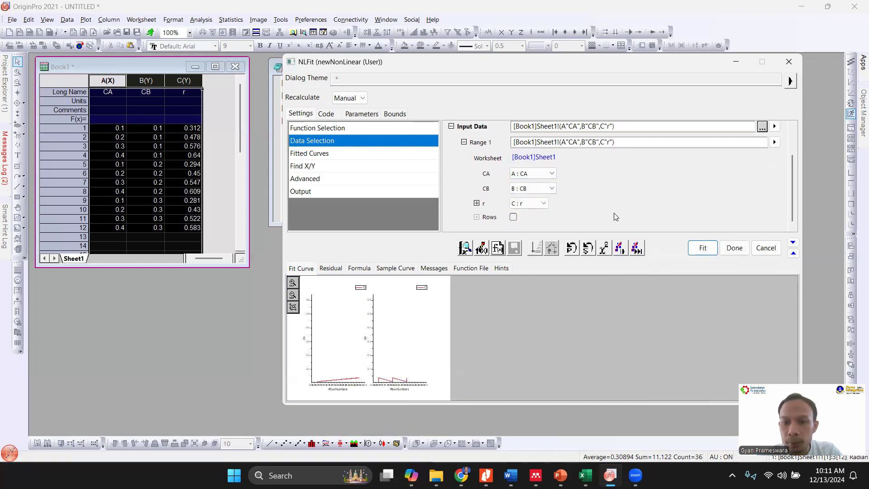
# - Run one iteration of the fit and continue fitting until converged
pyautogui.click(620, 249)
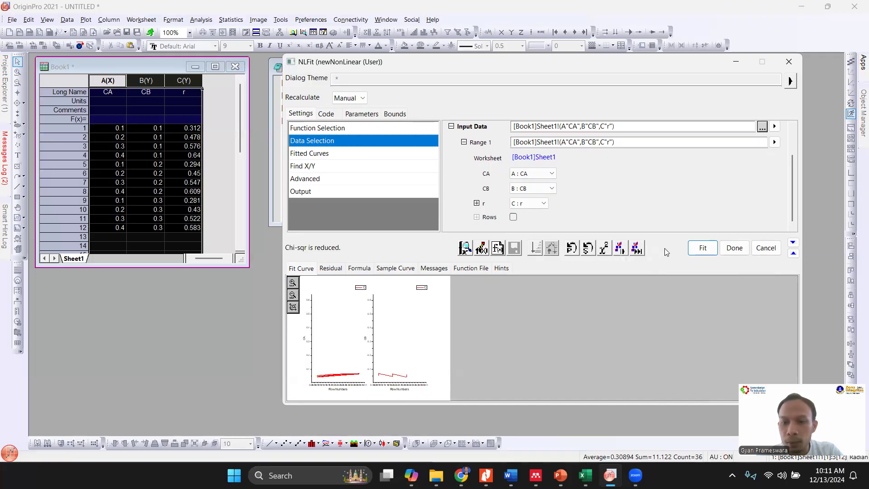
pyautogui.click(642, 251)
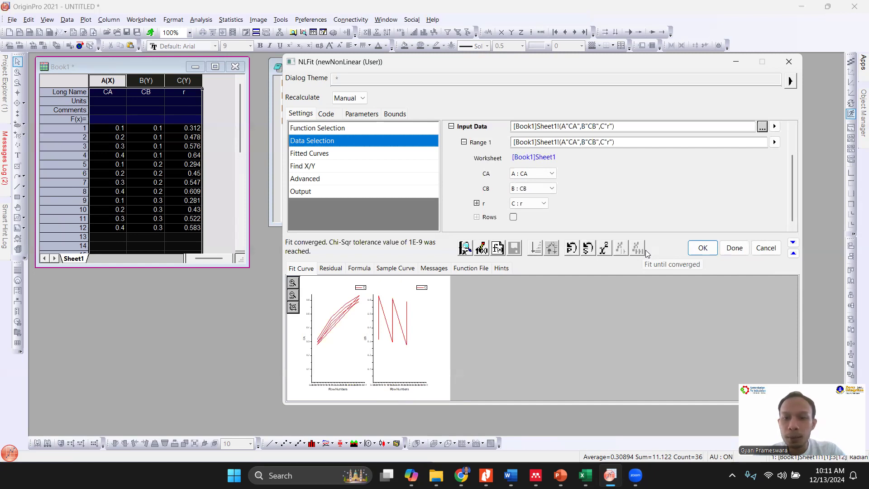
# - Review the residual, formula, sample curve and message output of the fit, and accept it to generate the report
pyautogui.click(332, 269)
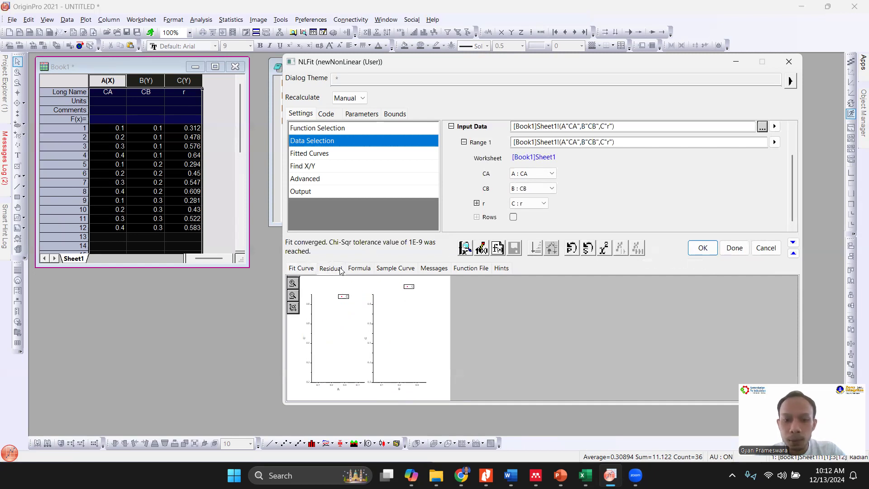
pyautogui.click(355, 270)
pyautogui.click(380, 270)
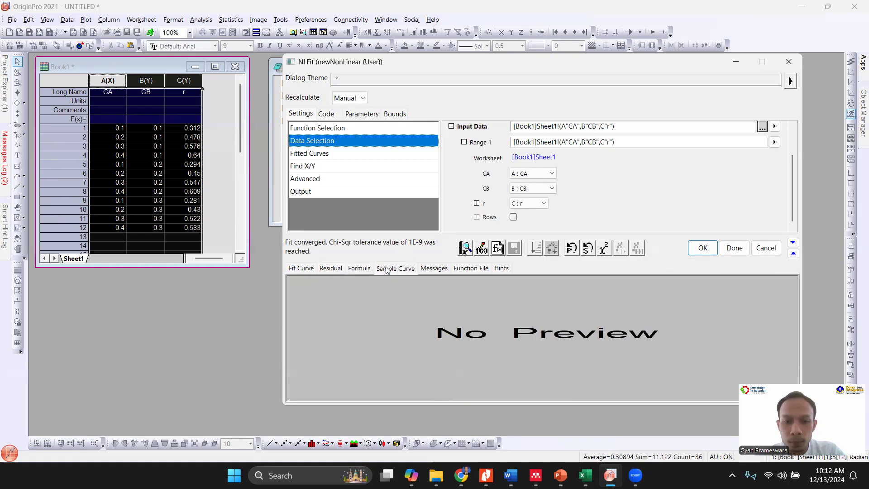
pyautogui.click(430, 271)
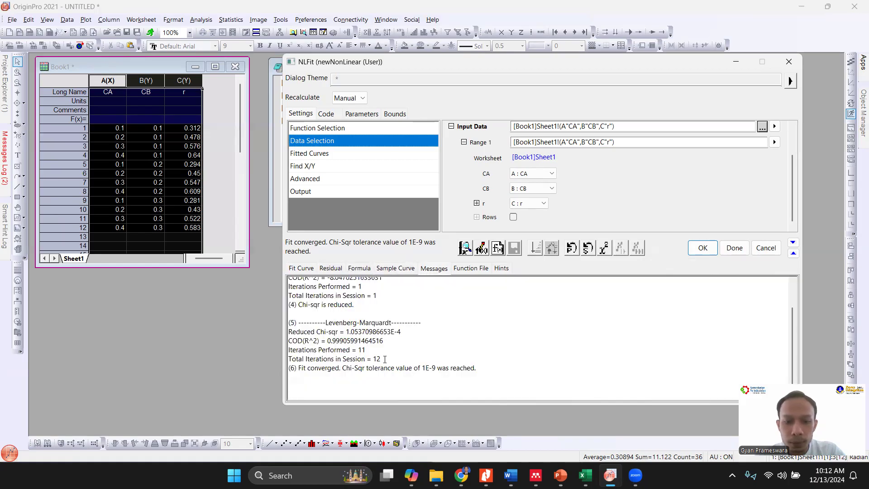
pyautogui.moveTo(388, 359); pyautogui.dragTo(295, 359)
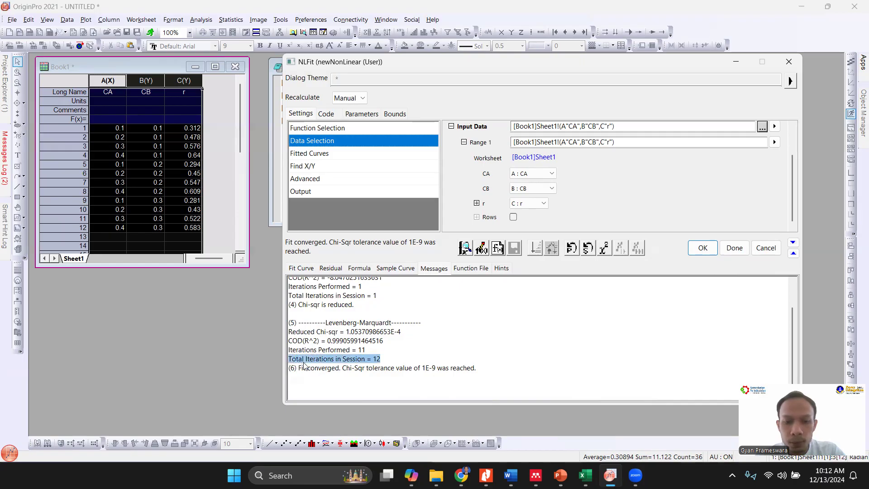
pyautogui.moveTo(343, 368); pyautogui.dragTo(437, 370)
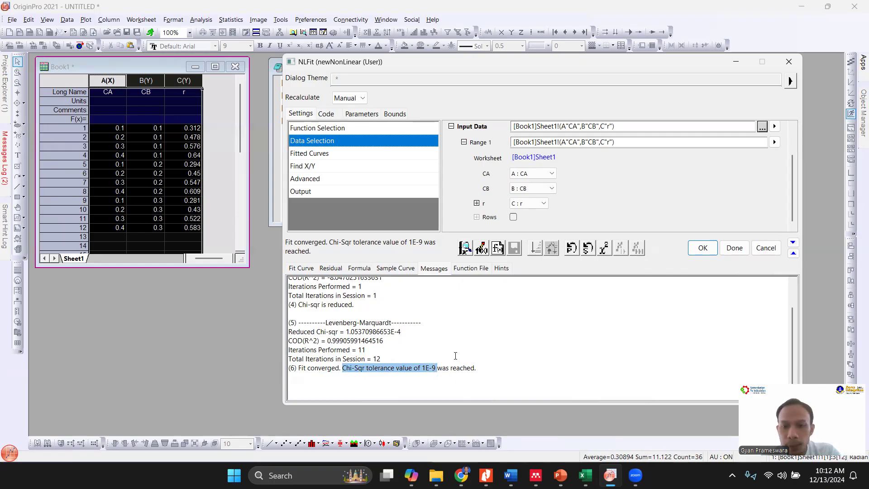
pyautogui.click(710, 251)
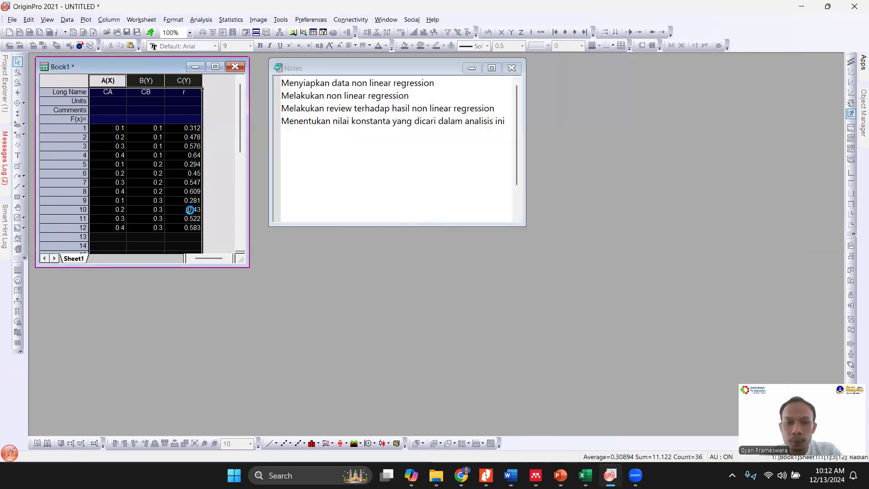
# - Maximize the Book1 workbook and open the FitNL1 report sheet
pyautogui.click(215, 67)
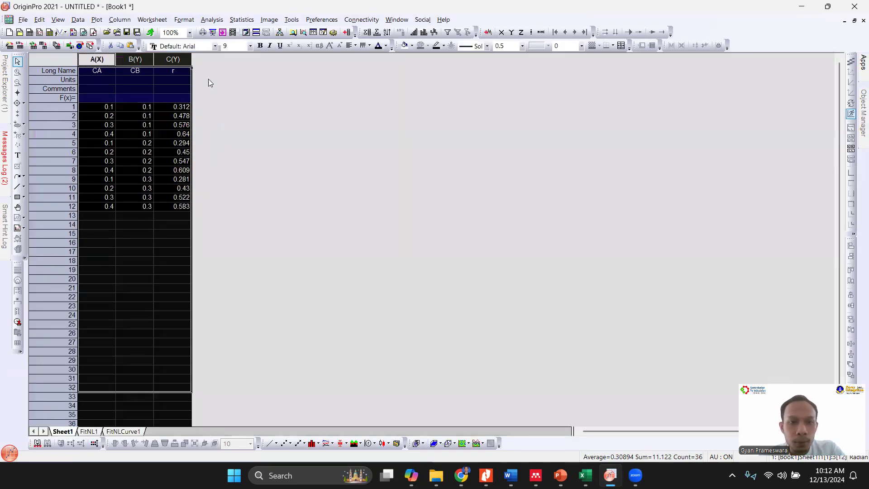
pyautogui.click(239, 221)
pyautogui.scroll(2, 126, 136)
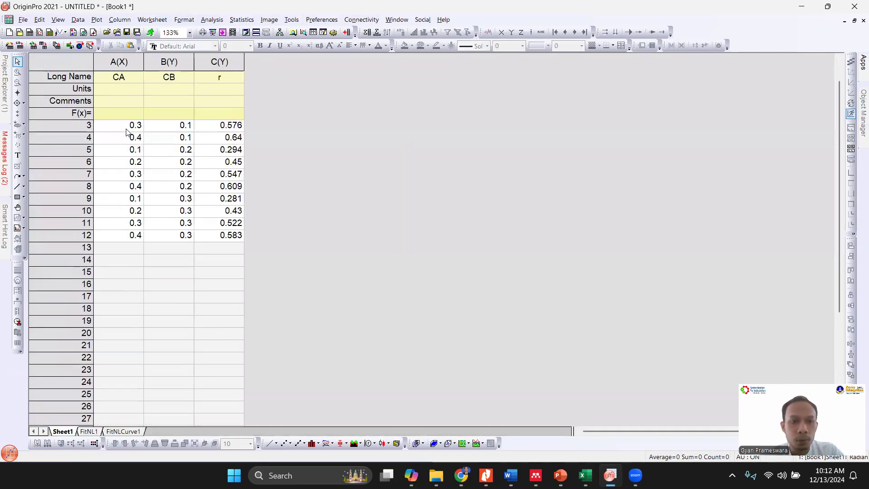
pyautogui.click(84, 432)
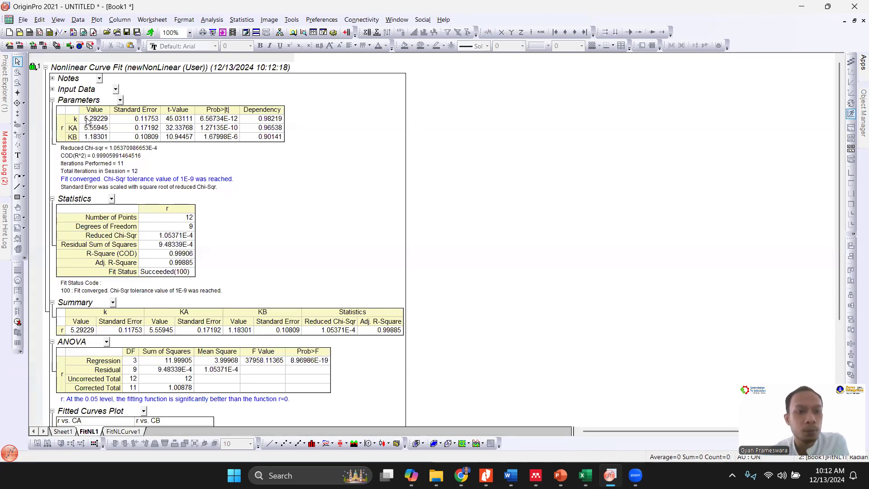
# - Examine the fitted values and standard errors of k, KA and KB in the report's Parameters table
pyautogui.click(100, 127)
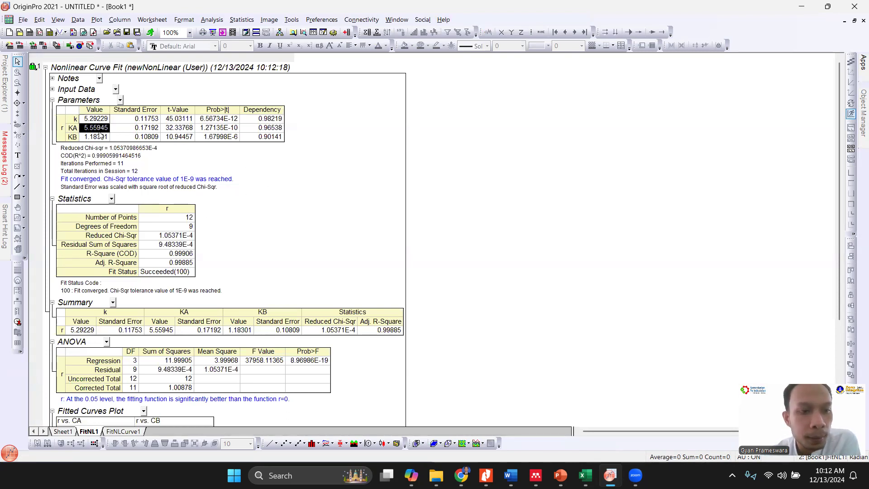
pyautogui.moveTo(101, 135); pyautogui.dragTo(101, 137)
pyautogui.click(325, 194)
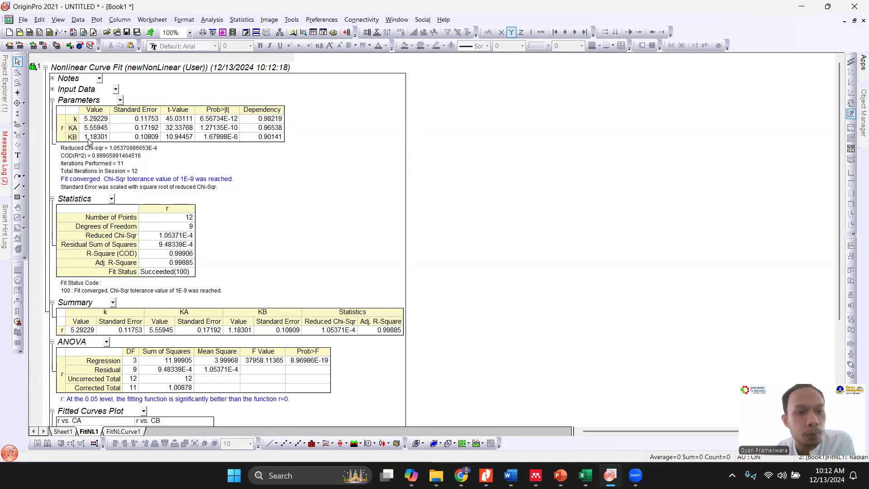
pyautogui.moveTo(137, 120); pyautogui.dragTo(144, 138)
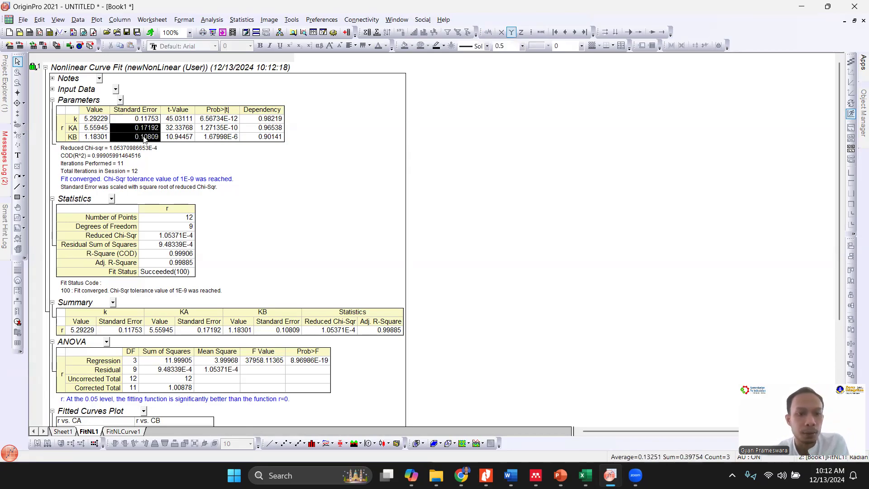
pyautogui.click(273, 219)
# - Check the adjusted R-square in the Summary table and the plots below it, and return to the fitted constants' values
pyautogui.scroll(-3, 273, 219)
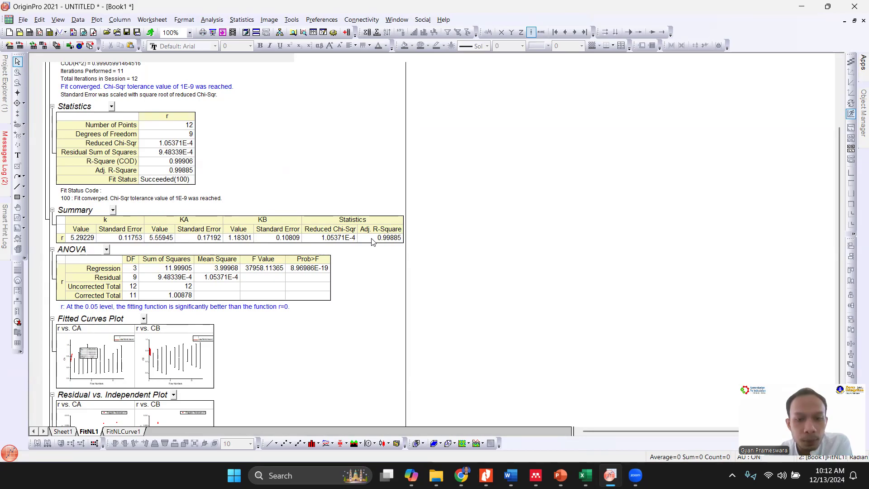
pyautogui.click(385, 240)
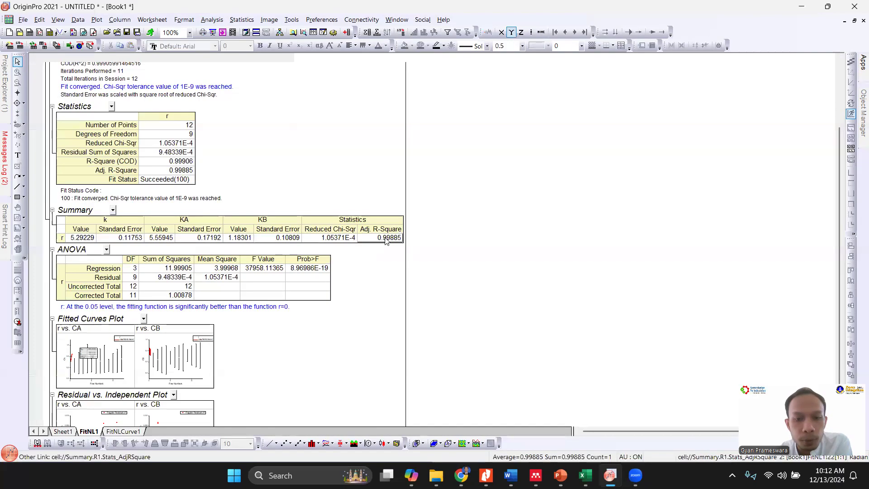
pyautogui.click(379, 258)
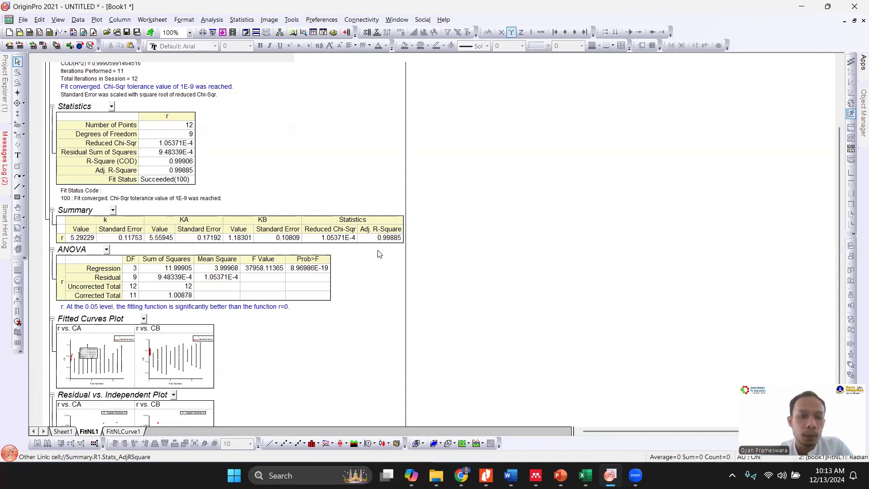
pyautogui.scroll(-2, 380, 254)
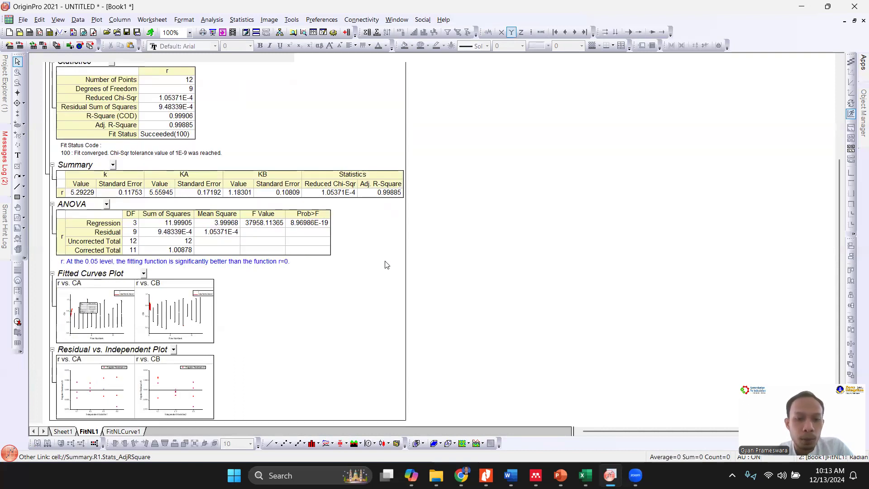
pyautogui.scroll(6, 387, 263)
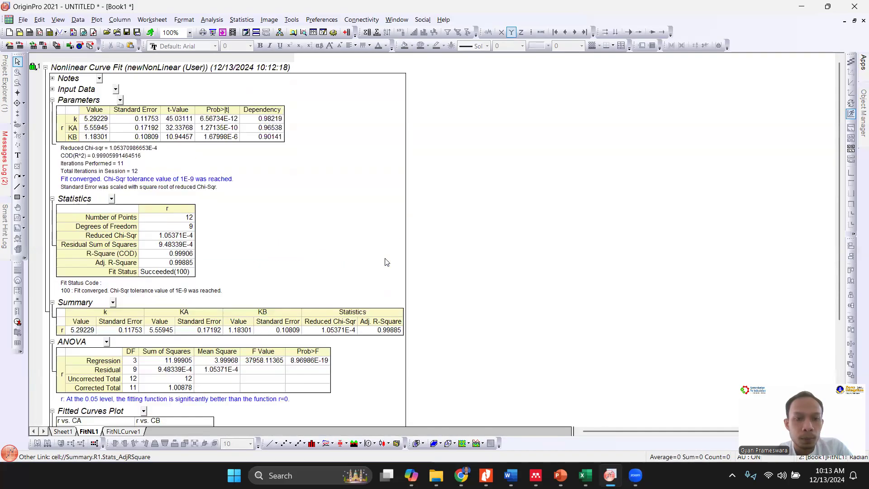
pyautogui.moveTo(88, 118); pyautogui.dragTo(92, 137)
pyautogui.click(302, 221)
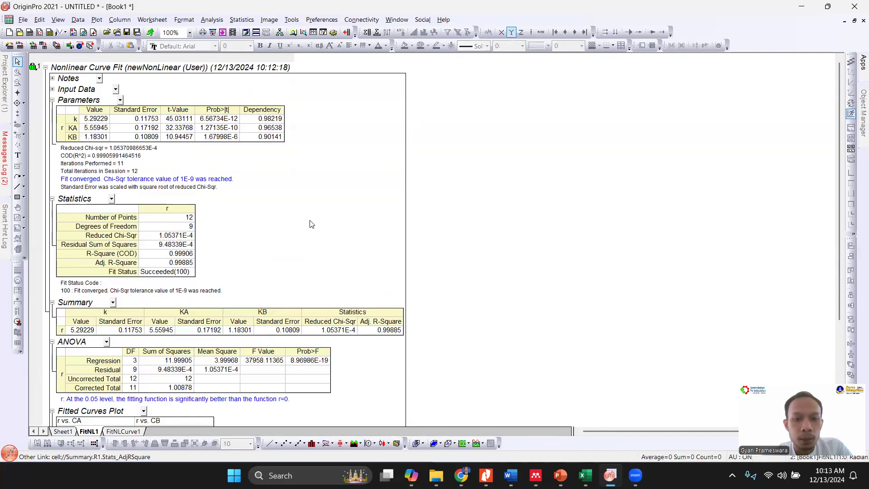
# - Open the FitNLCurve1 sheet and copy the 12 fitted r values in column C
pyautogui.scroll(-4, 302, 221)
pyautogui.click(131, 433)
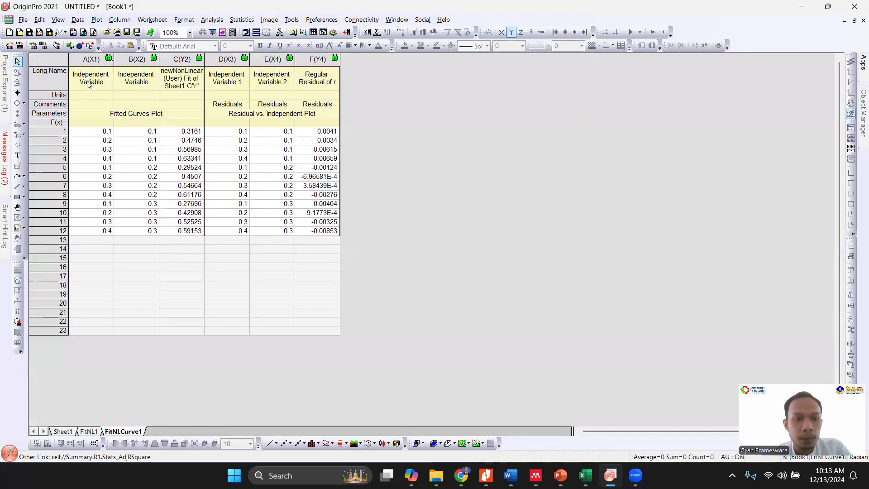
pyautogui.click(89, 85)
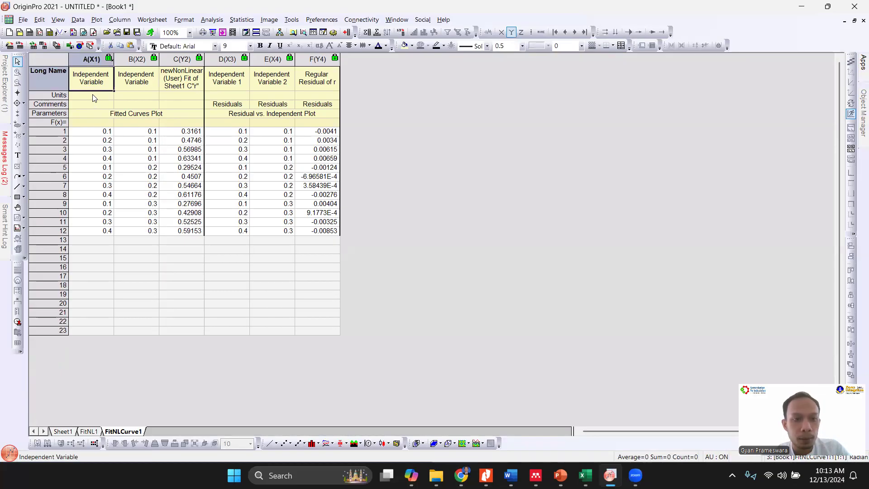
pyautogui.click(91, 58)
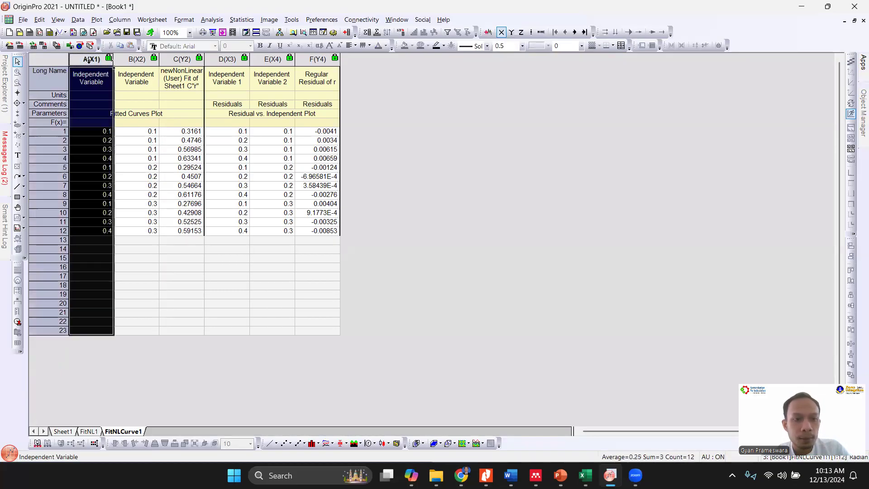
pyautogui.click(137, 59)
pyautogui.click(182, 59)
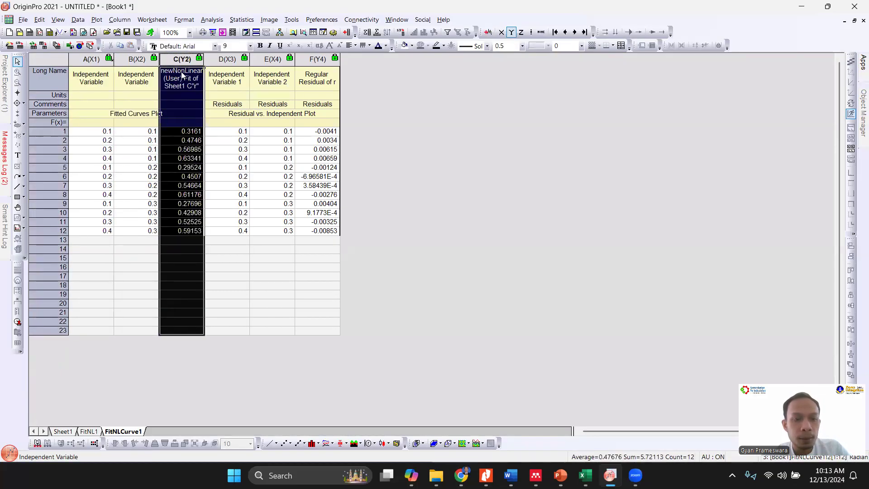
pyautogui.moveTo(192, 131); pyautogui.dragTo(198, 233)
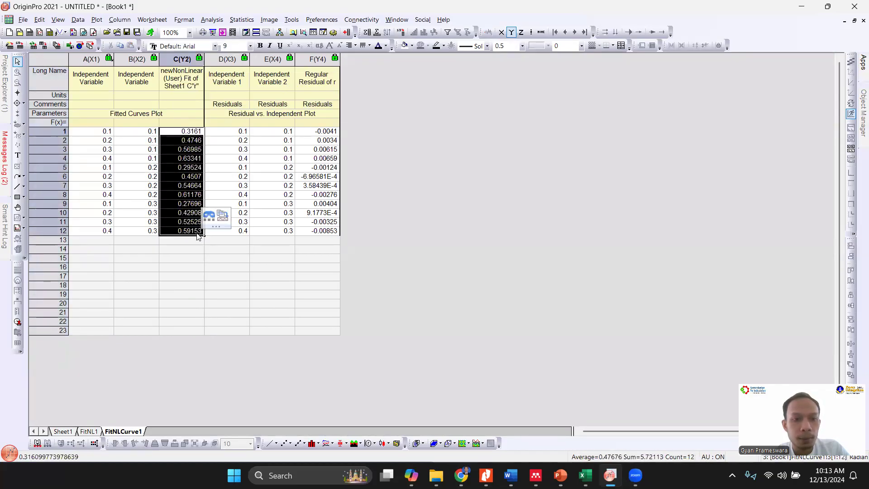
# - Add a column D to Sheet1 and give it the long name "r calc"
pyautogui.click(68, 432)
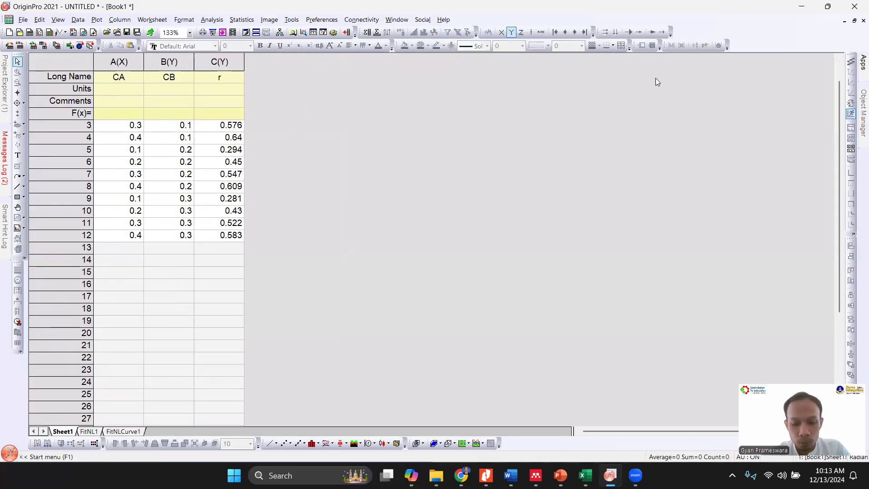
pyautogui.click(348, 33)
pyautogui.doubleClick(268, 77)
pyautogui.write('r calc')
pyautogui.press('Down')
pyautogui.press('Down')
pyautogui.press('Down')
pyautogui.press('Down')
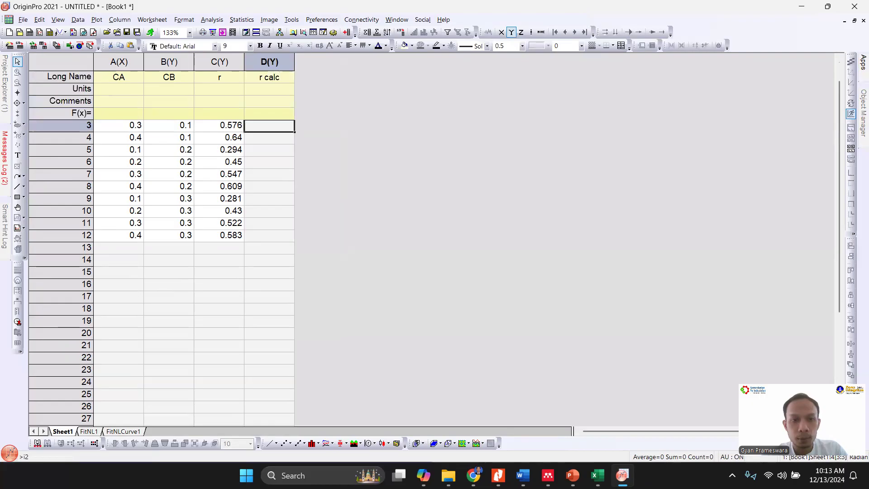
pyautogui.write('0.3161 0.4746 0.56985 0.63341 0.29524 0.4507 0.54664 0.61176 0.27696 0.42908 0.52525 0.59153')
pyautogui.scroll(1, 266, 95)
pyautogui.hotkey('ctrl', 'z')
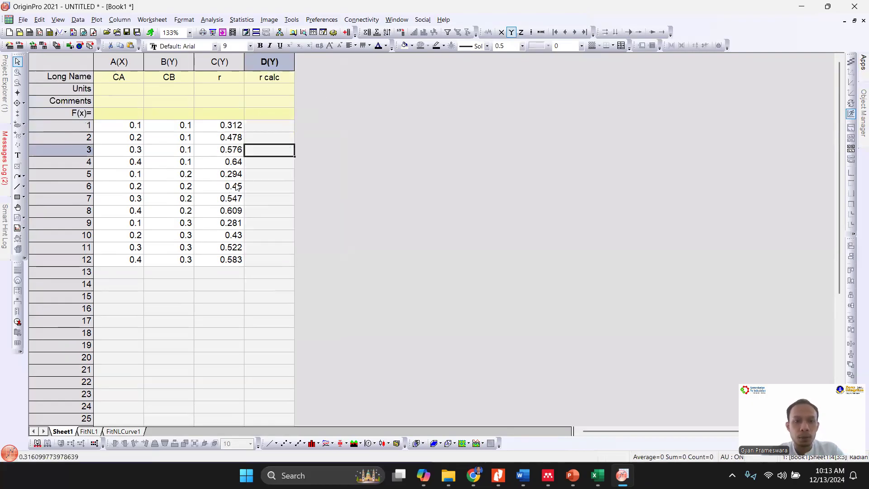
# - Paste the copied fitted rates into the r calc column from row 1 and compare the first row with the measured r
pyautogui.click(274, 129)
pyautogui.write('0.3161 0.4746 0.56985 0.63341 0.29524 0.4507 0.54664 0.61176 0.27696 0.42908 0.52525 0.59153')
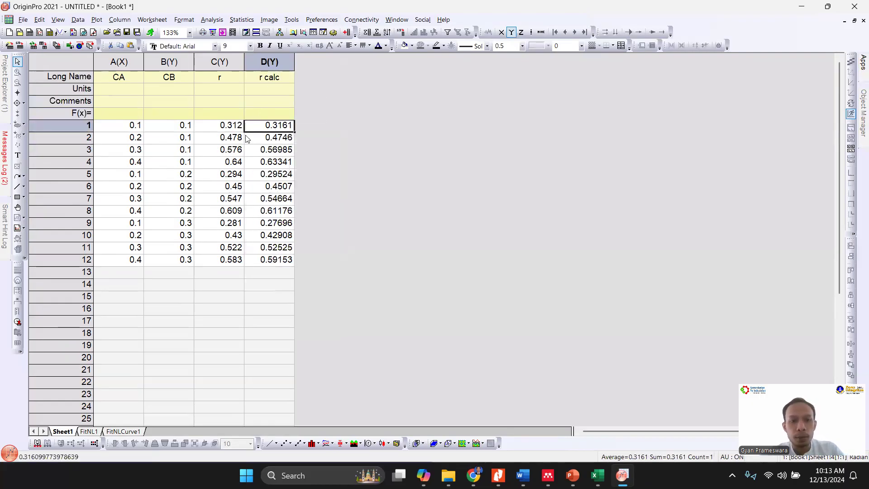
pyautogui.moveTo(234, 128); pyautogui.dragTo(267, 129)
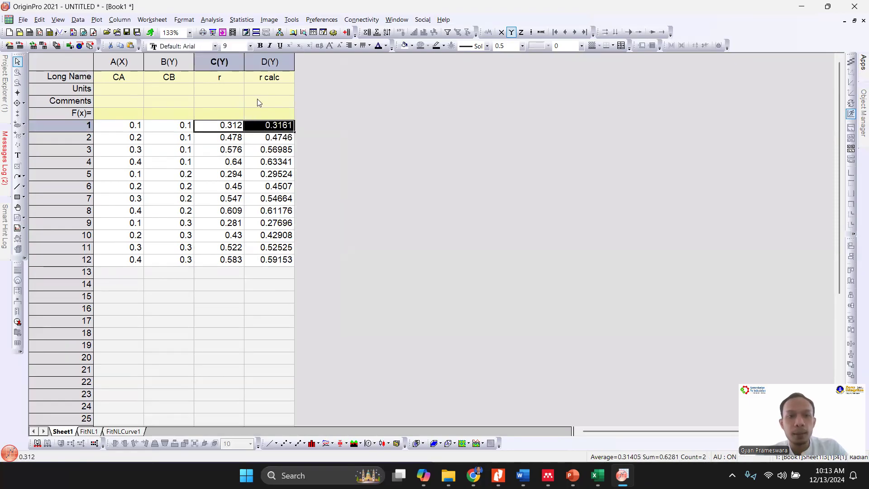
# - Rename column C's long name to "r experiment"
pyautogui.doubleClick(241, 77)
pyautogui.write('experiment')
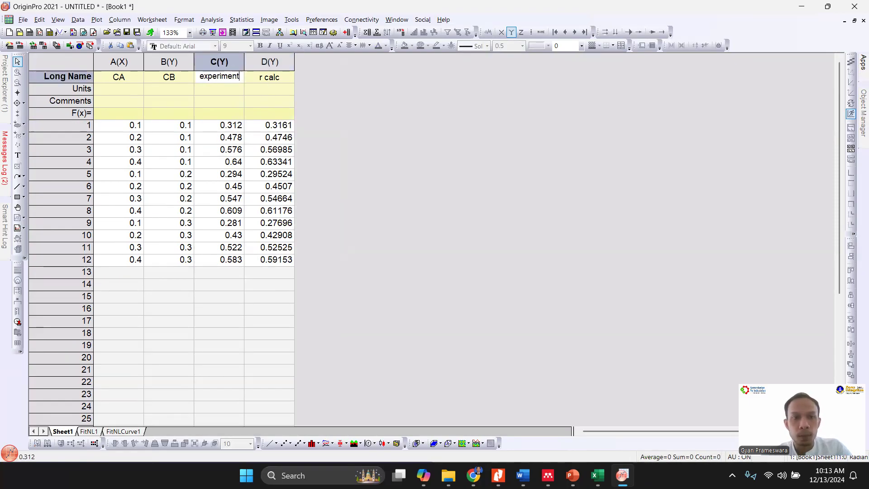
pyautogui.press('Return')
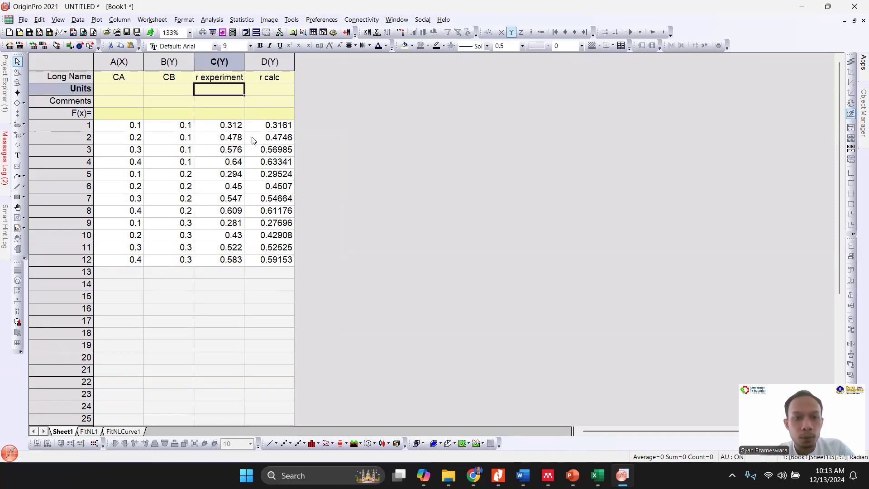
# - Compare the r experiment values with the r calc values row by row
pyautogui.moveTo(236, 127); pyautogui.dragTo(271, 247)
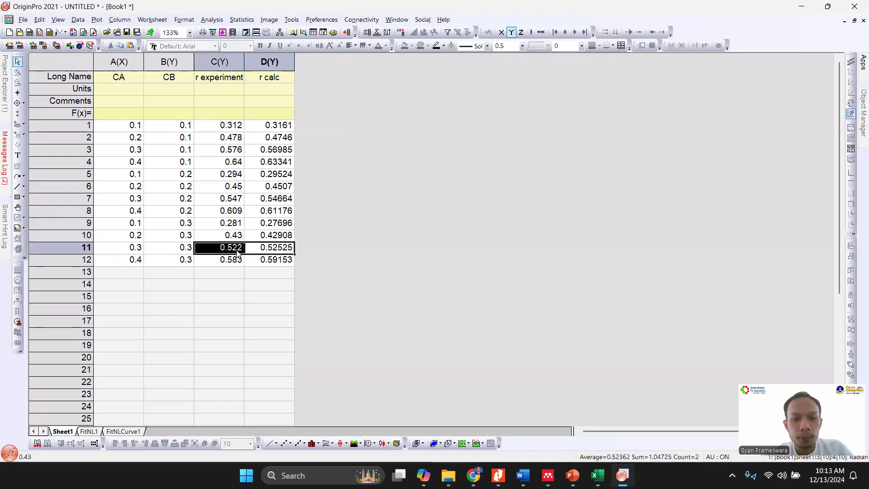
pyautogui.click(254, 300)
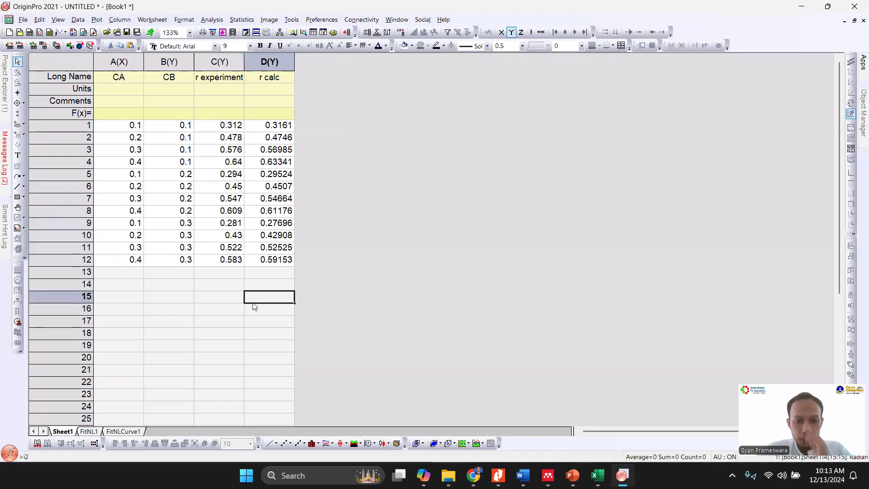
pyautogui.click(339, 319)
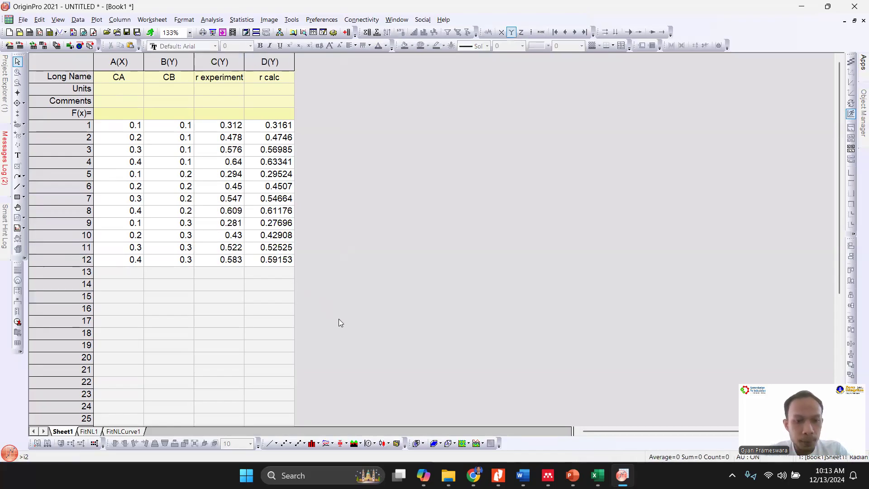
# - Add six empty columns, E to J, to Sheet1
pyautogui.click(347, 32)
pyautogui.click(347, 33)
pyautogui.click(347, 32)
pyautogui.click(347, 32)
pyautogui.click(347, 32)
pyautogui.click(347, 32)
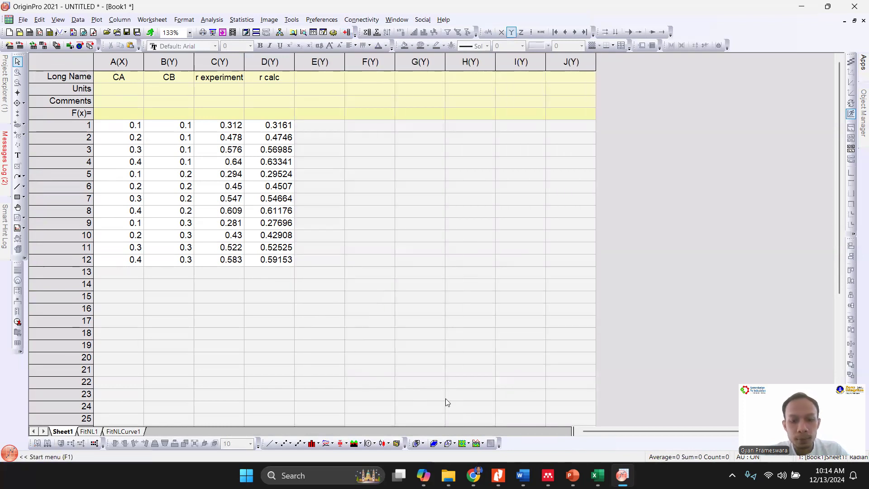
# - Copy the grouped CA and r data in F3:K6 of the Excel workbook and paste it into Origin's columns E to J from row 1
pyautogui.click(600, 474)
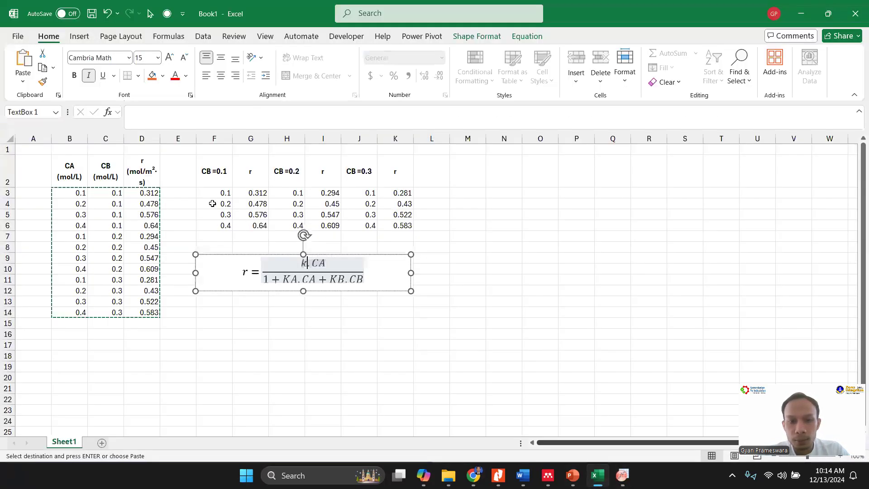
pyautogui.click(221, 193)
pyautogui.moveTo(258, 195); pyautogui.dragTo(398, 227)
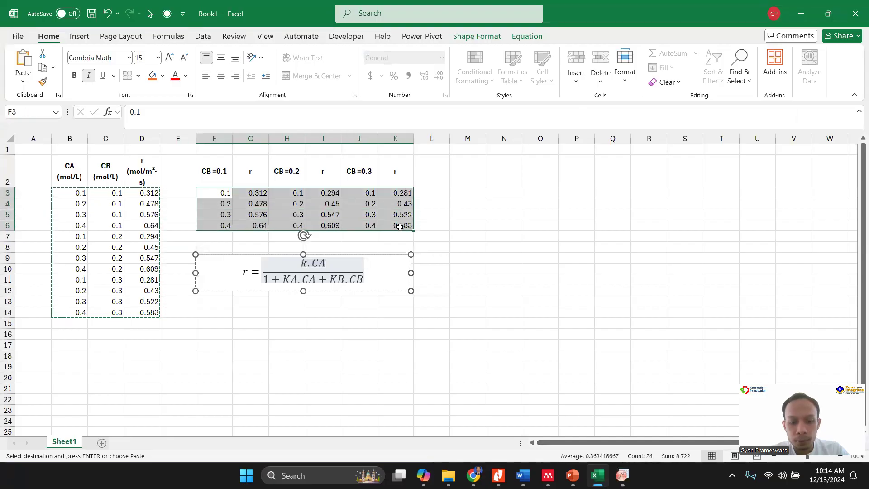
pyautogui.hotkey('ctrl', 'c')
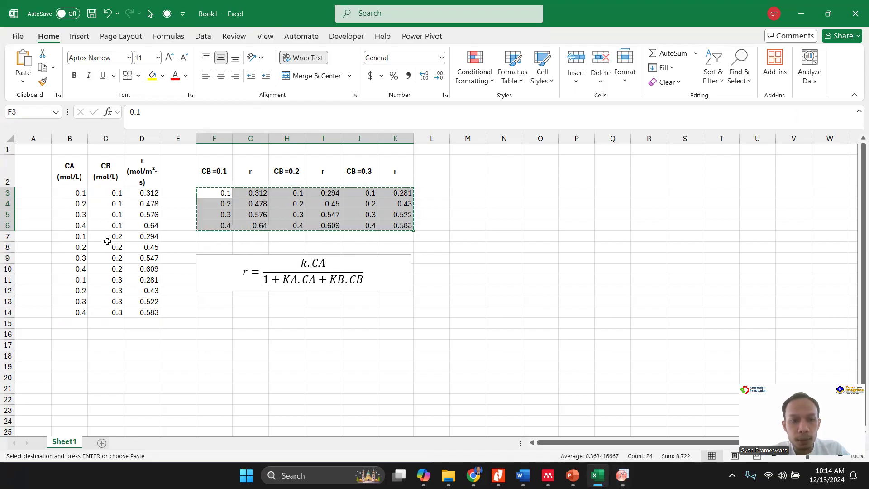
pyautogui.click(622, 475)
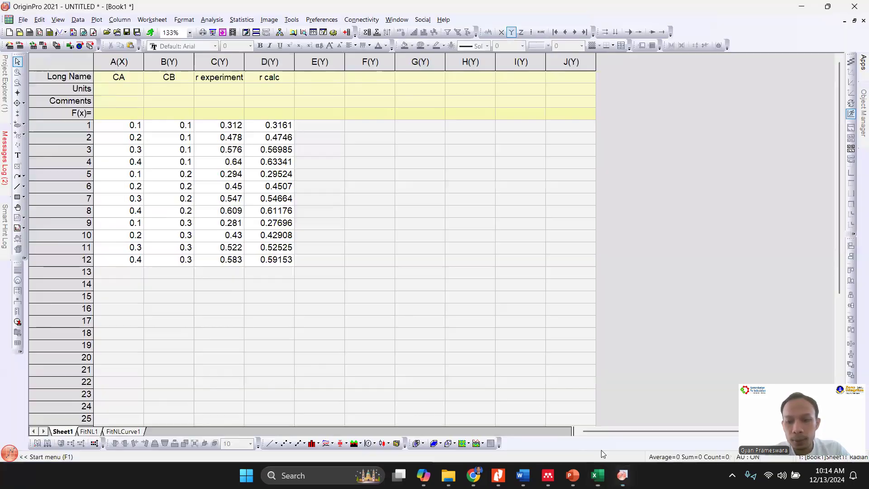
pyautogui.click(328, 128)
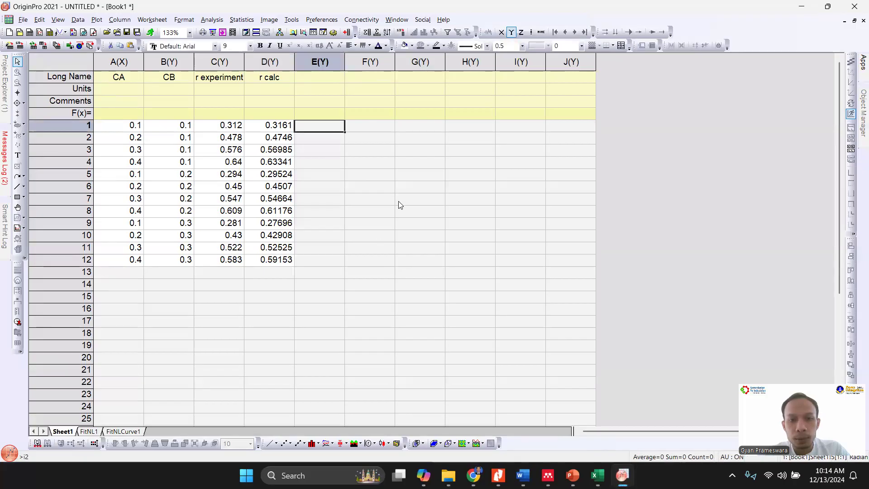
pyautogui.click(599, 473)
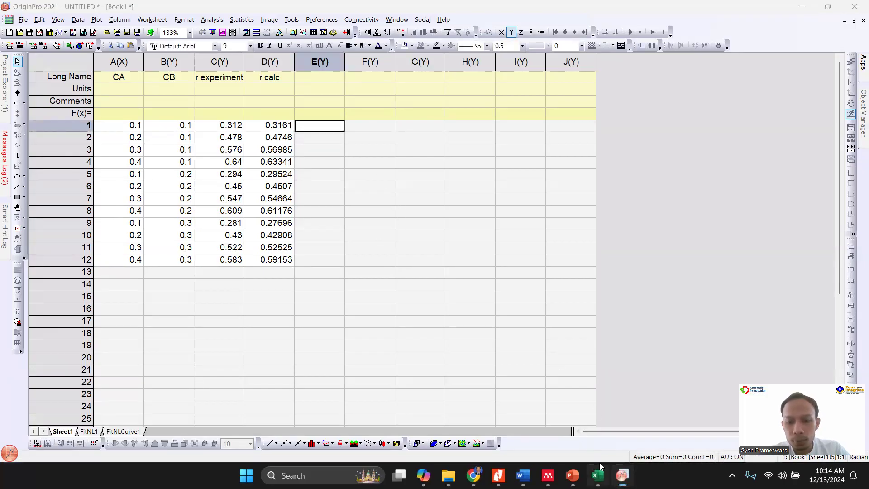
pyautogui.click(623, 476)
pyautogui.hotkey('ctrl', 'v')
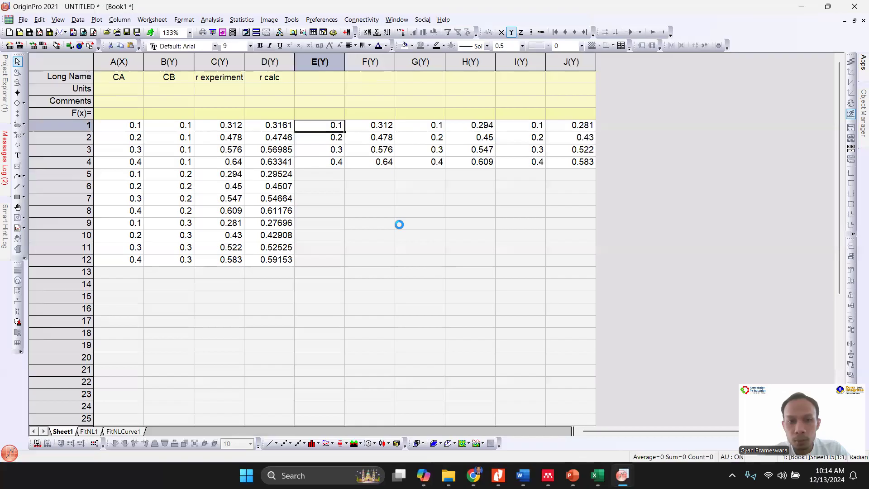
# - Copy the Excel headers in F2:K2 and paste them as the long names of Origin's columns E to J
pyautogui.click(597, 475)
pyautogui.moveTo(215, 171); pyautogui.dragTo(388, 174)
pyautogui.hotkey('ctrl', 'c')
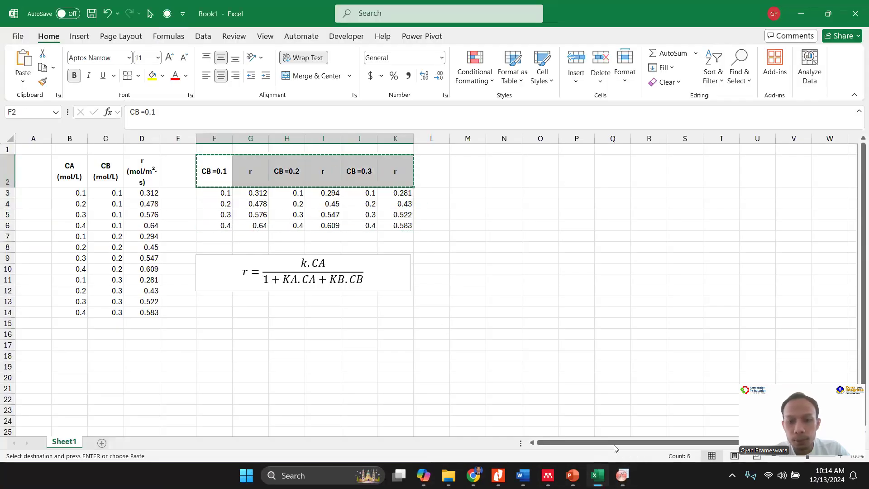
pyautogui.click(623, 476)
pyautogui.click(321, 79)
pyautogui.hotkey('ctrl', 'v')
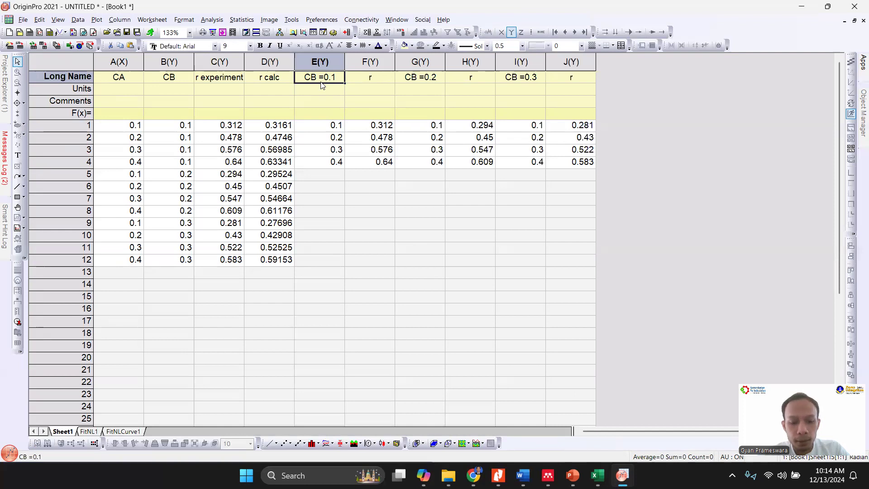
# - Move the "CB =0.1" label of column E to its comments and set the column's long name to CA
pyautogui.click(323, 100)
pyautogui.hotkey('ctrl', 'v')
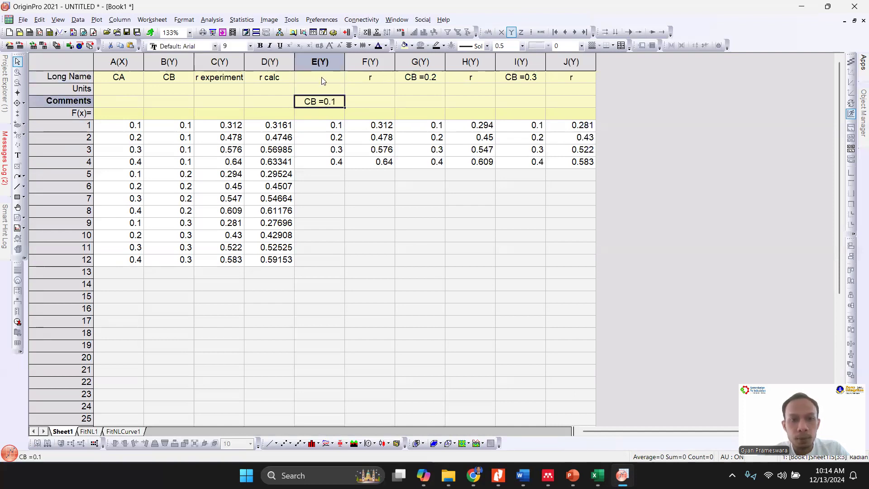
pyautogui.click(321, 77)
pyautogui.write('CA')
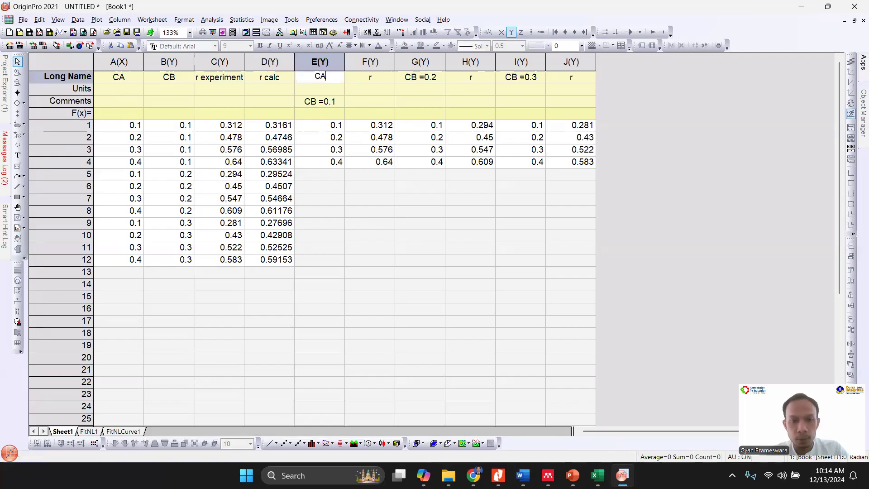
# - Move the "CB =0.2" label of column G to its comments and set the column's long name to CA
pyautogui.click(406, 80)
pyautogui.hotkey('ctrl', 'x')
pyautogui.click(413, 102)
pyautogui.hotkey('ctrl', 'v')
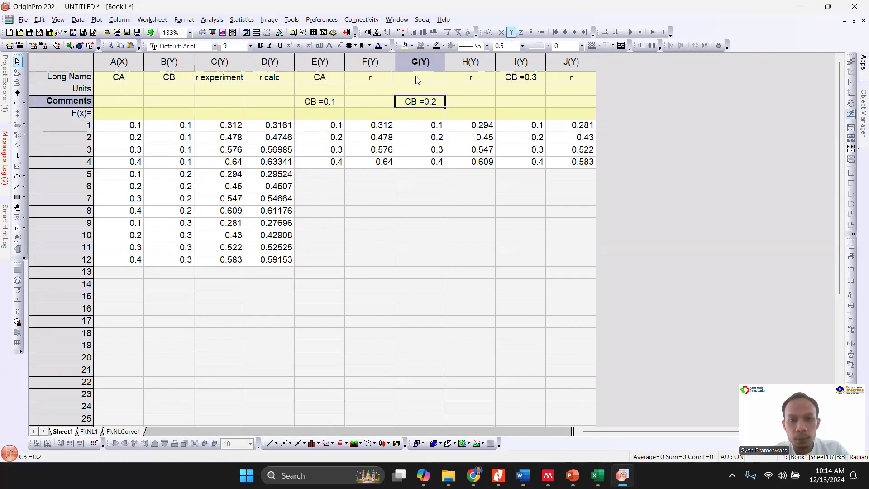
pyautogui.click(416, 76)
pyautogui.write('CA')
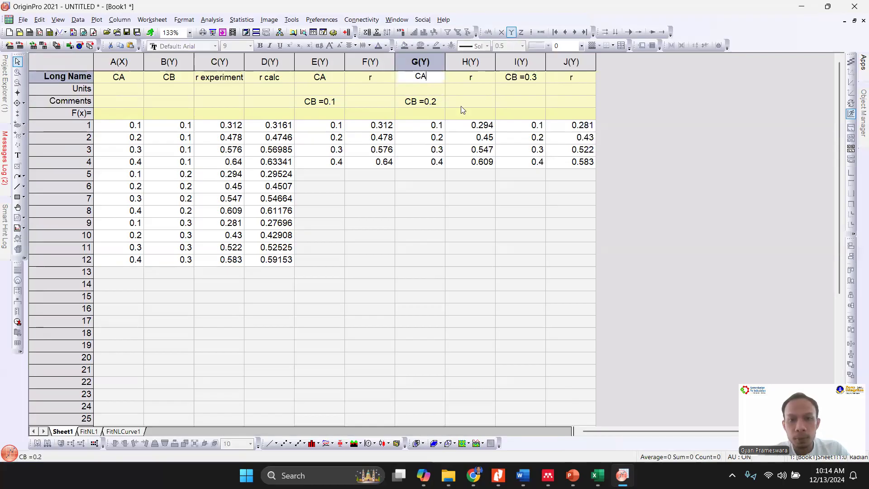
# - Move the "CB =0.3" label of column I to its comments and set the column's long name to CA
pyautogui.click(525, 80)
pyautogui.click(519, 102)
pyautogui.hotkey('ctrl', 'v')
pyautogui.click(511, 78)
pyautogui.write('CA')
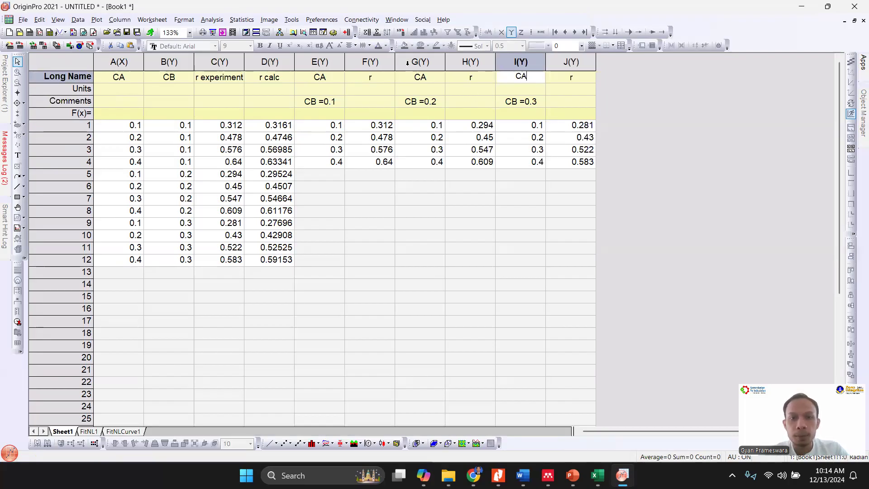
# - Insert a column before the CB =0.2 group's CA column and give it the long name "r calc"
pyautogui.click(408, 63)
pyautogui.rightClick(409, 64)
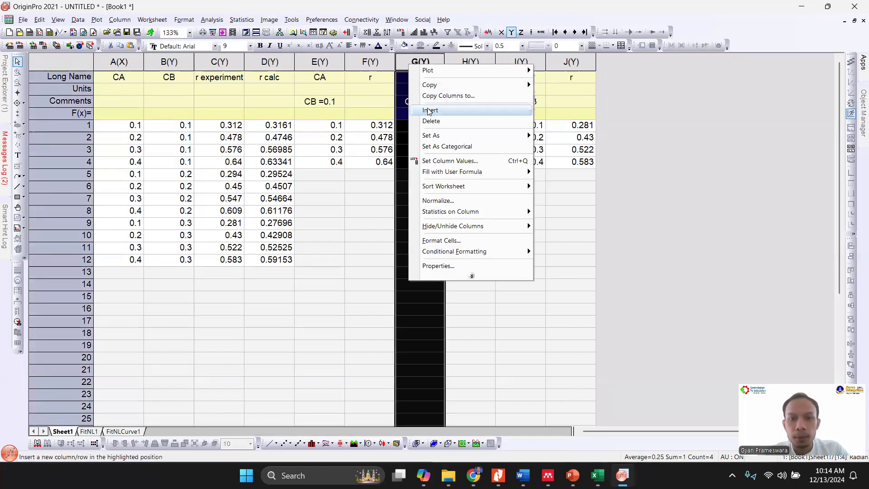
pyautogui.click(428, 110)
pyautogui.click(415, 77)
pyautogui.write('r calc')
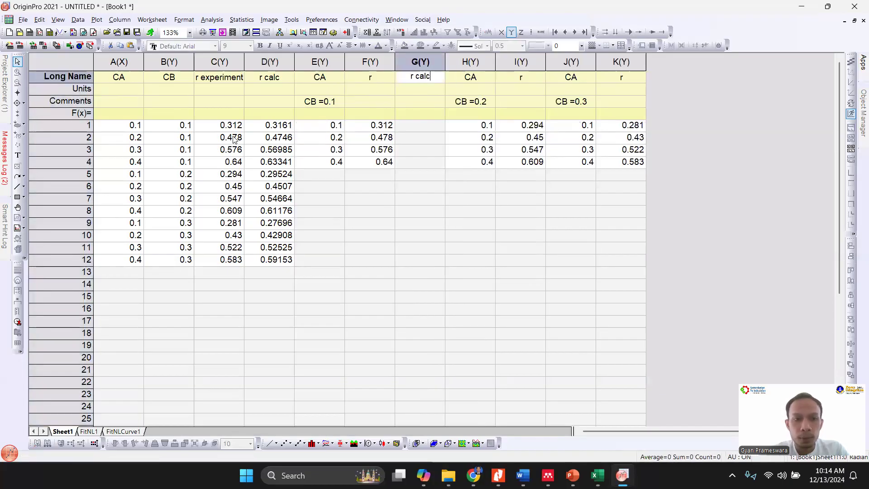
# - Copy the r calc values for CB 0.1 from column D, rows 1 to 4, into column G from row 1
pyautogui.click(177, 139)
pyautogui.moveTo(185, 163); pyautogui.dragTo(183, 127)
pyautogui.moveTo(274, 126); pyautogui.dragTo(273, 163)
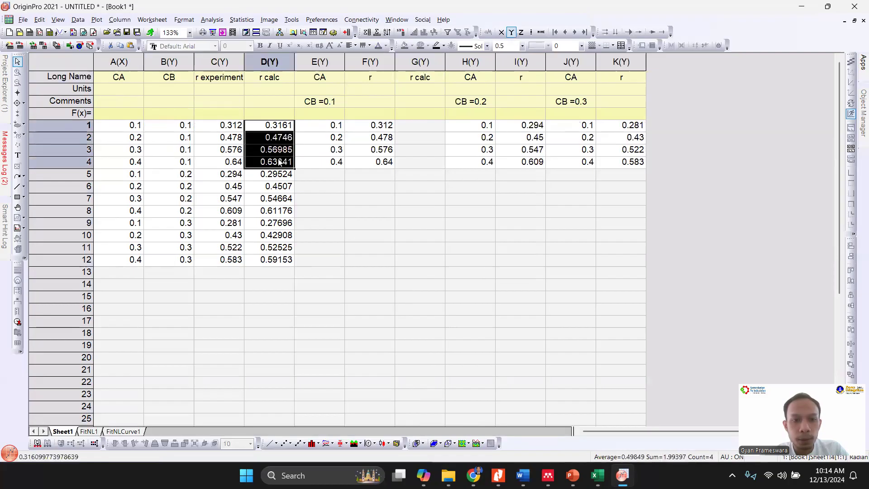
pyautogui.click(420, 126)
pyautogui.write('0.3161 0.4746 0.56985 0.63341')
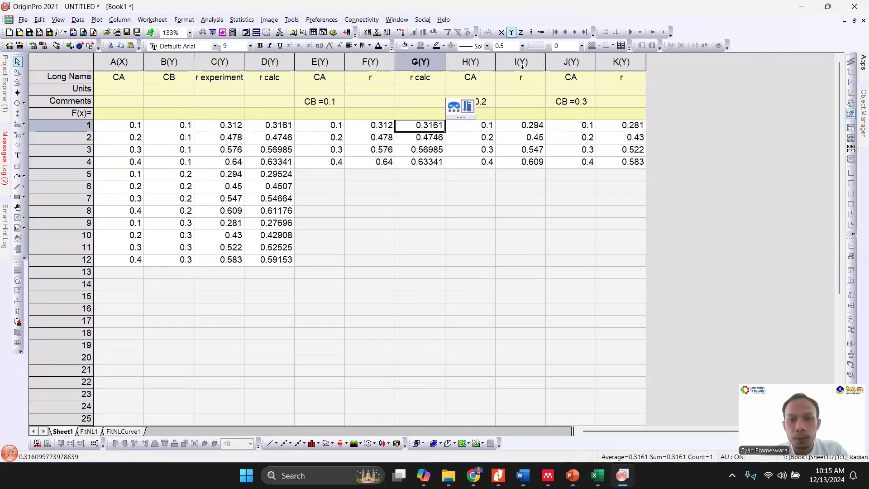
# - Insert a column before the CB =0.3 group's CA column and give it the long name "r calc"
pyautogui.rightClick(563, 59)
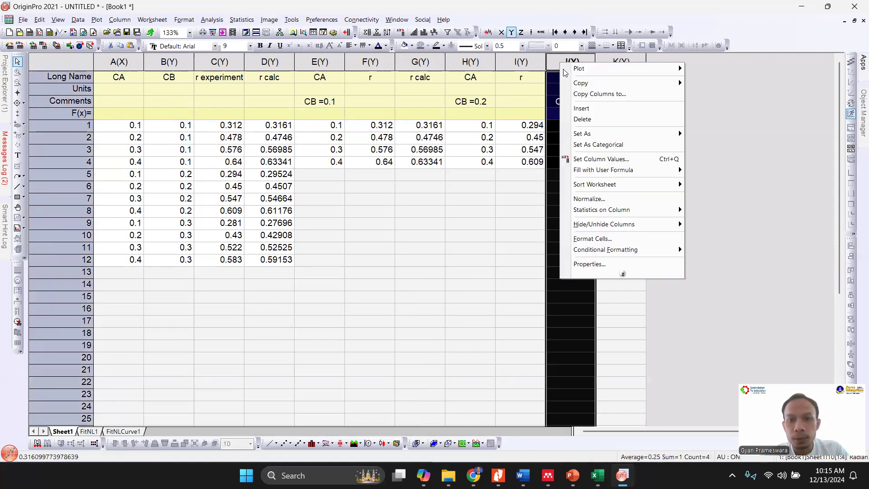
pyautogui.click(584, 109)
pyautogui.click(554, 80)
pyautogui.write('r calc')
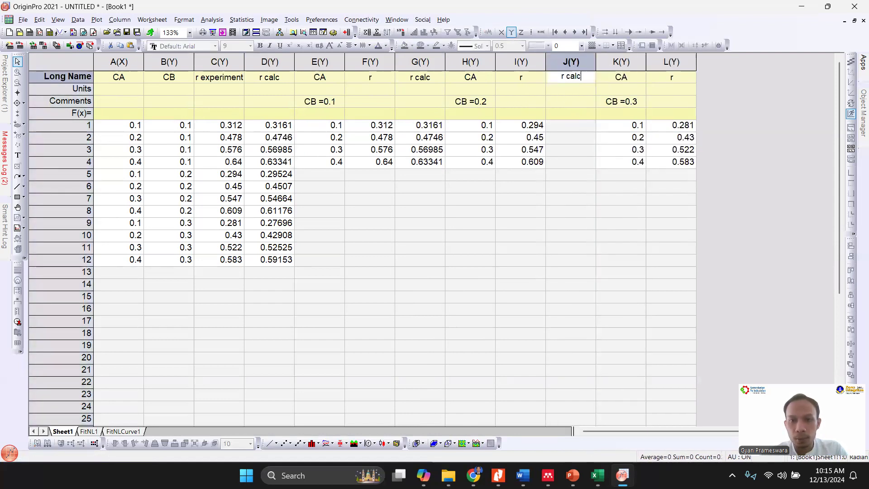
# - Copy the r calc values for CB 0.2 from column D, rows 5 to 8, into column J from row 1
pyautogui.click(282, 162)
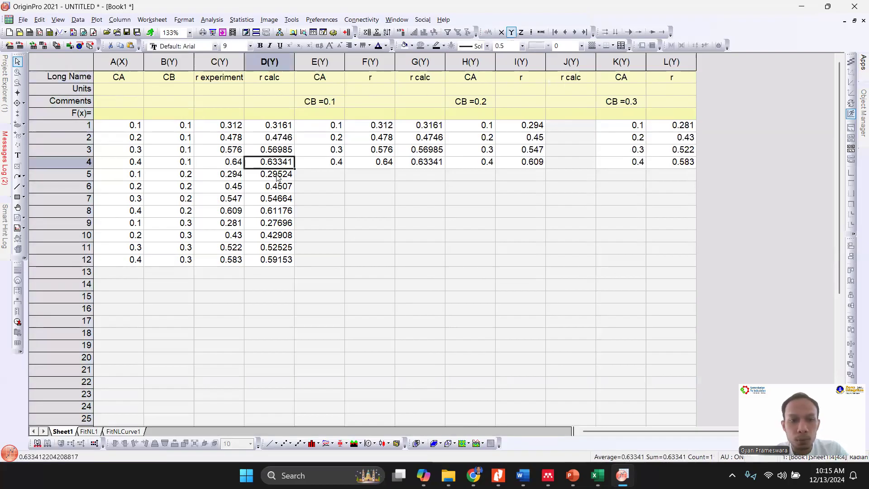
pyautogui.moveTo(277, 175); pyautogui.dragTo(294, 211)
pyautogui.hotkey('ctrl', 'c')
pyautogui.click(573, 128)
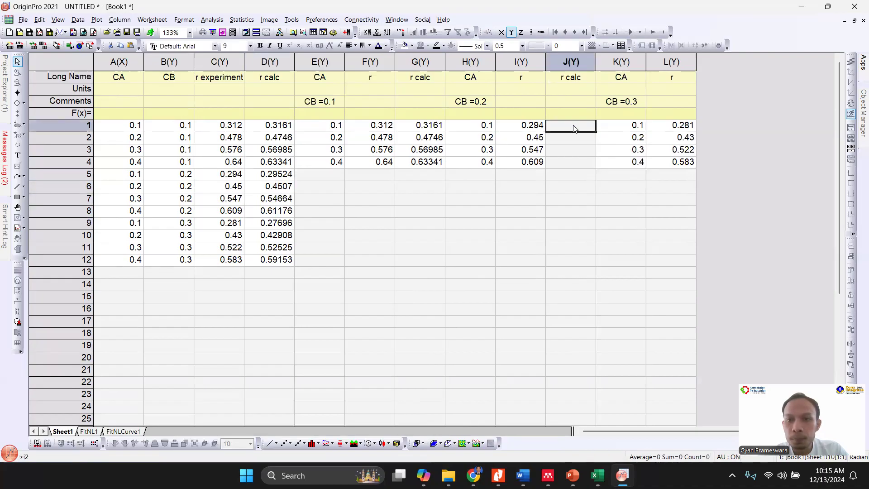
pyautogui.hotkey('ctrl', 'v')
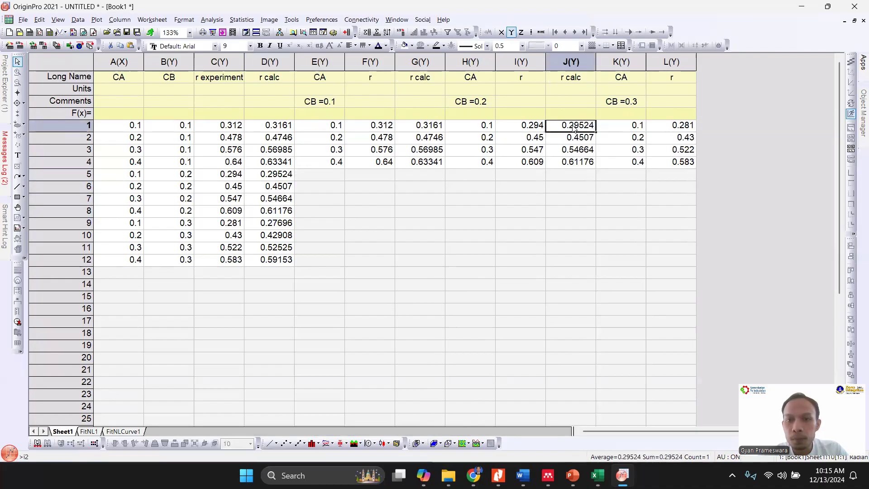
# - Add a new column at the end of the worksheet and give it the long name "r calc"
pyautogui.click(732, 71)
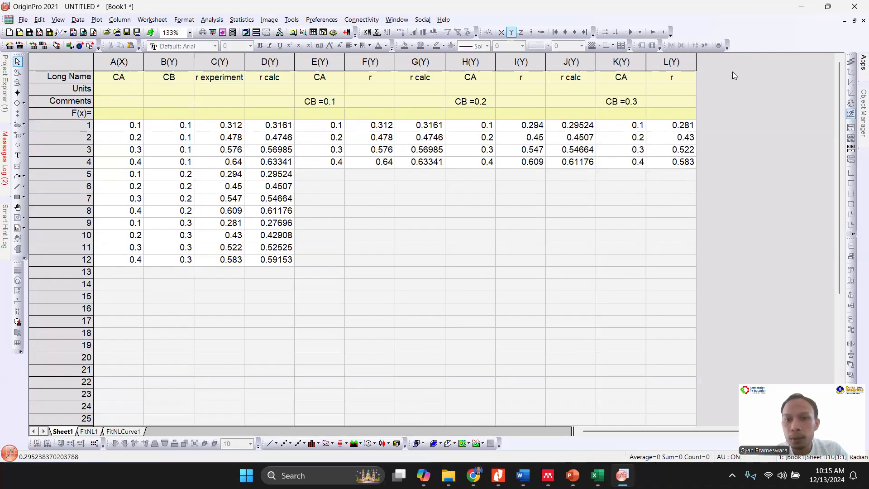
pyautogui.click(347, 31)
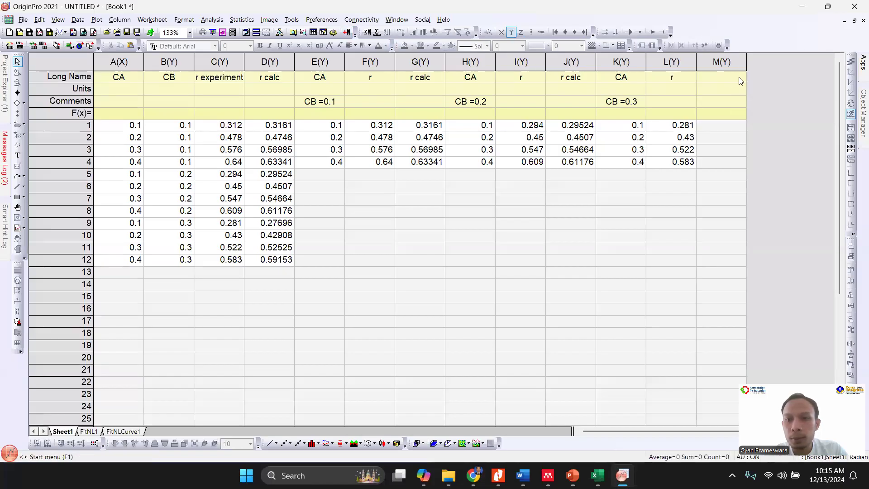
pyautogui.click(723, 76)
pyautogui.write('r calc')
pyautogui.press('Return')
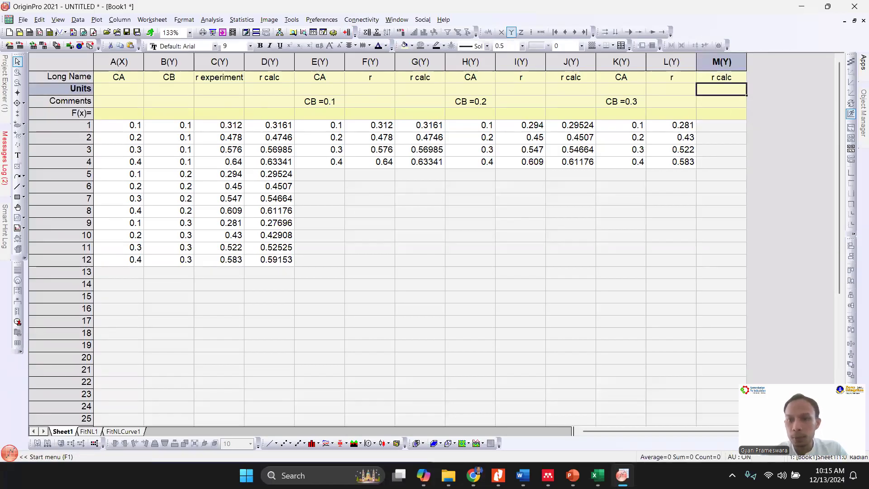
# - Copy the r calc values for CB 0.3 from column D, rows 9 to 12, into column M from row 1
pyautogui.moveTo(283, 225); pyautogui.dragTo(280, 260)
pyautogui.hotkey('ctrl', 'c')
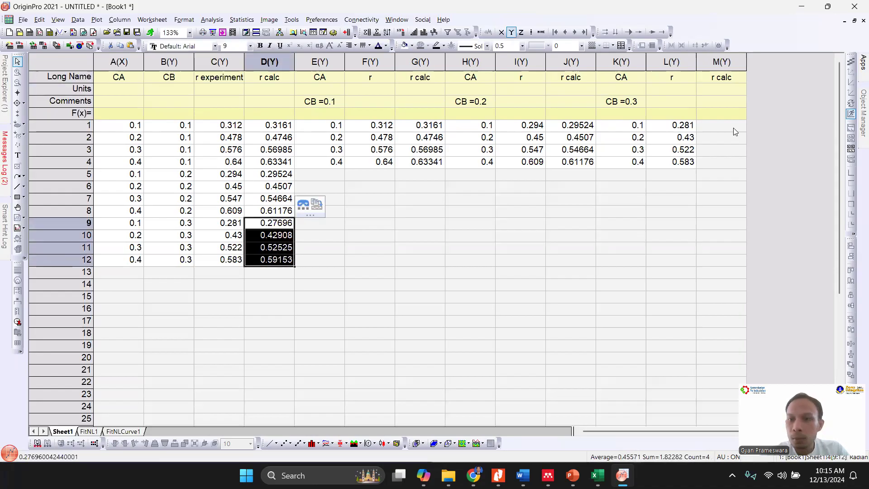
pyautogui.click(734, 128)
pyautogui.hotkey('ctrl', 'v')
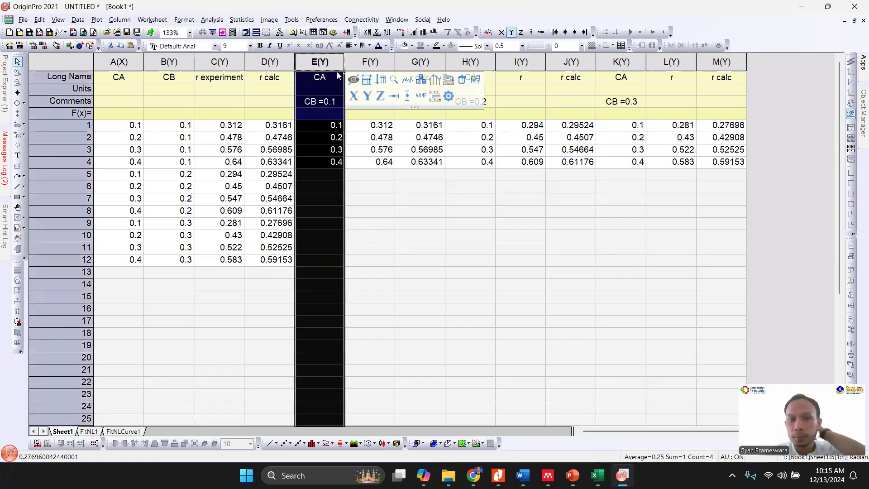
# - Designate the CB =0.1 group's CA column, column E, as an X column
pyautogui.click(354, 96)
pyautogui.click(437, 180)
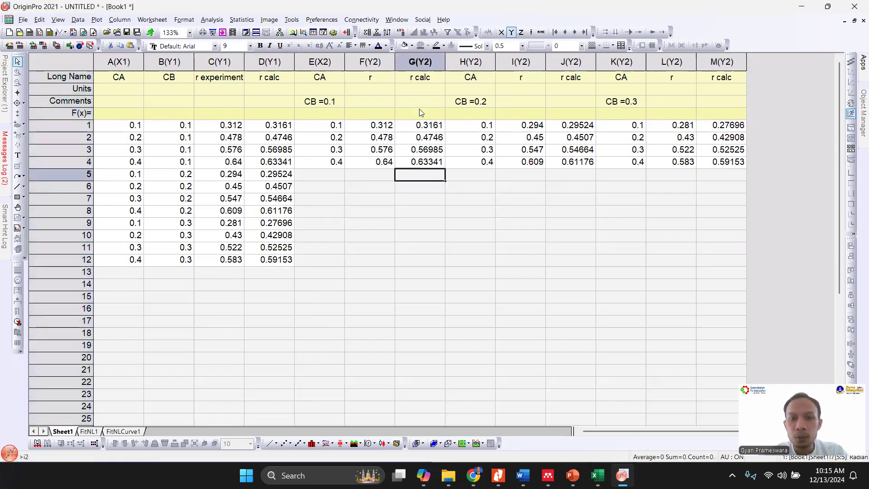
pyautogui.click(415, 62)
pyautogui.click(455, 96)
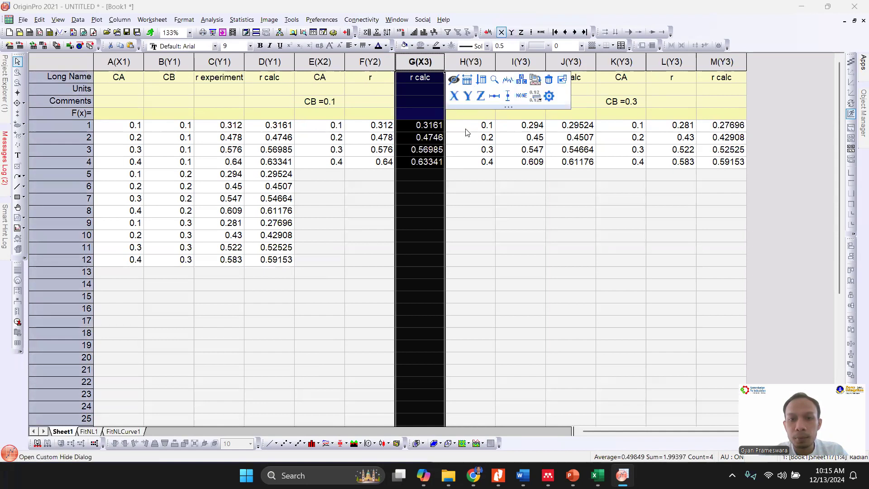
pyautogui.hotkey('ctrl', 'z')
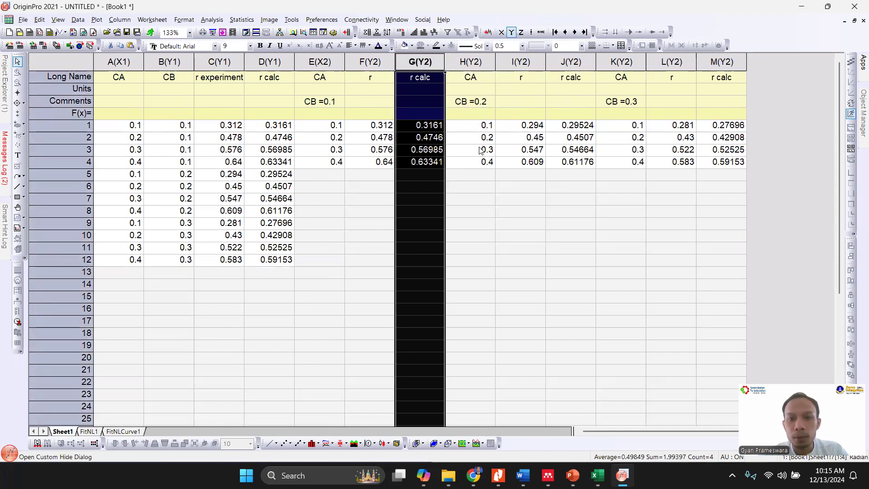
# - Designate the CA columns of the CB =0.2 and CB =0.3 groups, columns H and K, as X columns
pyautogui.click(472, 62)
pyautogui.click(505, 96)
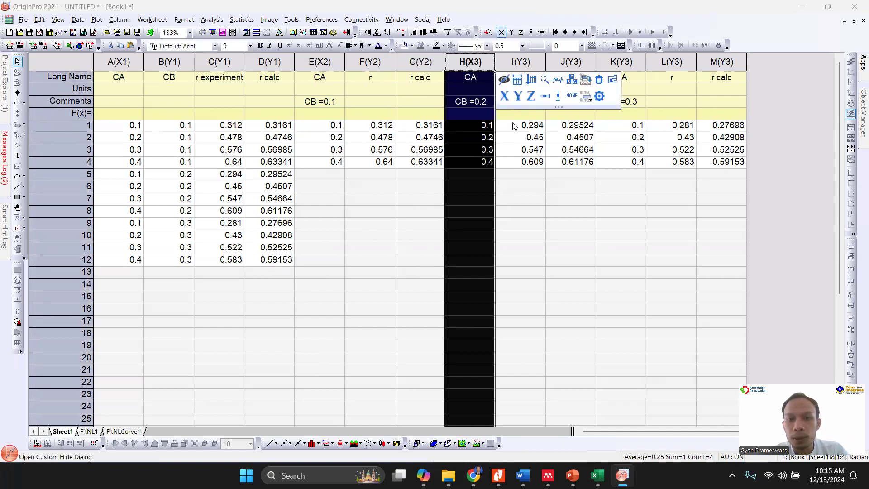
pyautogui.click(526, 150)
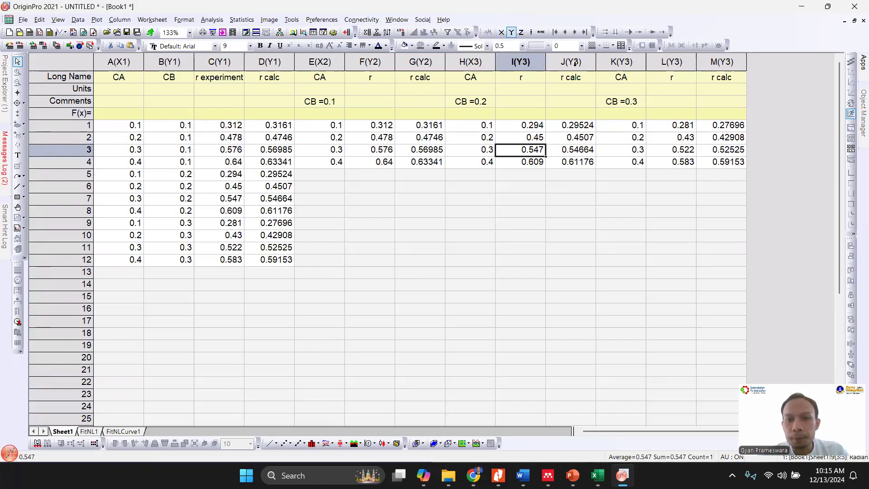
pyautogui.click(601, 63)
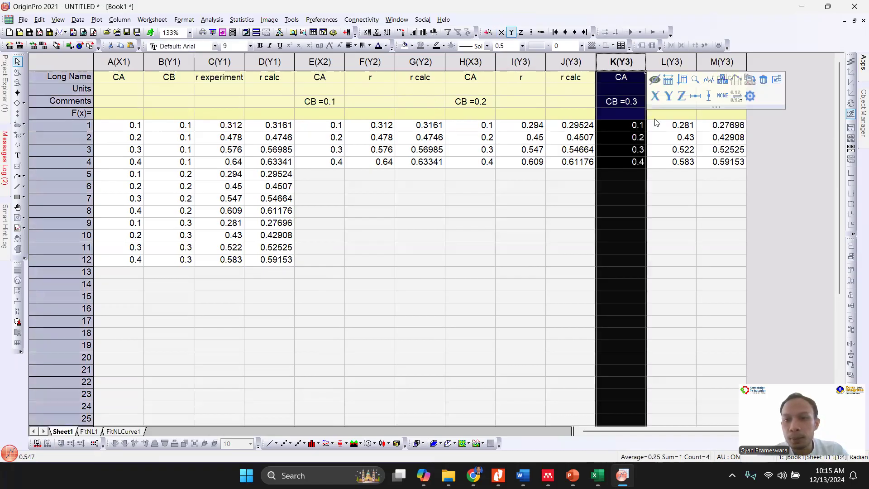
pyautogui.click(655, 96)
pyautogui.click(570, 221)
# - Make a trial scatter graph of columns E to M with the legend moved below the data points, and discard it
pyautogui.moveTo(319, 64); pyautogui.dragTo(725, 64)
pyautogui.click(284, 443)
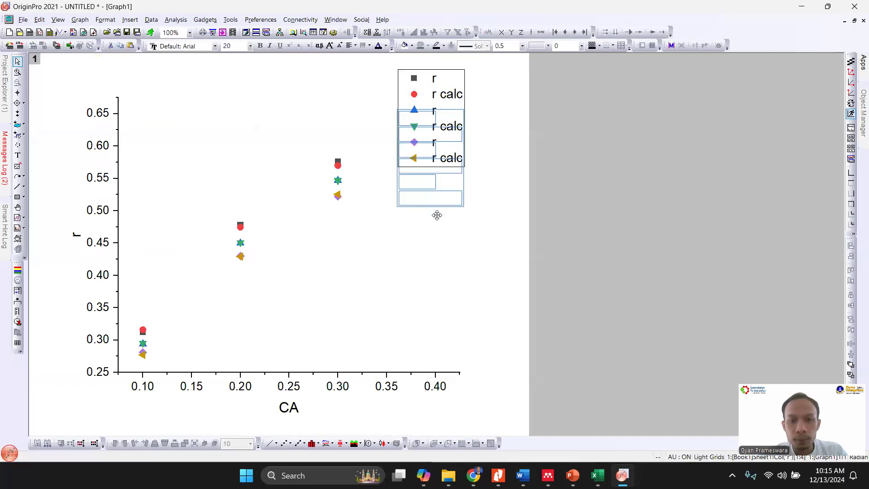
pyautogui.moveTo(437, 215); pyautogui.dragTo(439, 317)
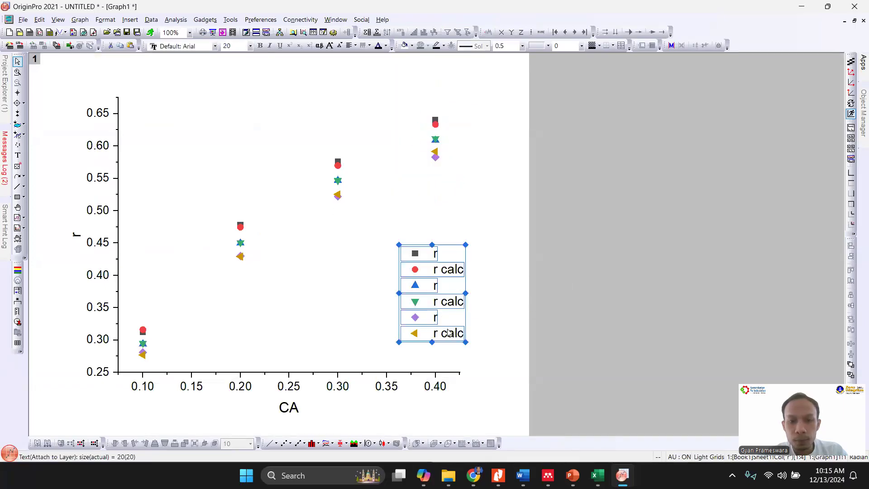
pyautogui.click(863, 21)
pyautogui.click(368, 264)
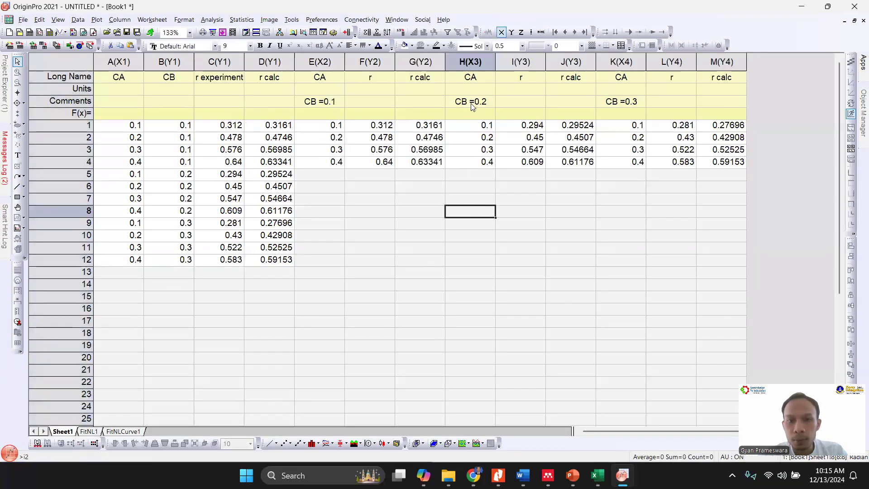
# - Move the "CB =0.1" comment from column E to the r and r calc columns F and G
pyautogui.click(471, 103)
pyautogui.click(322, 106)
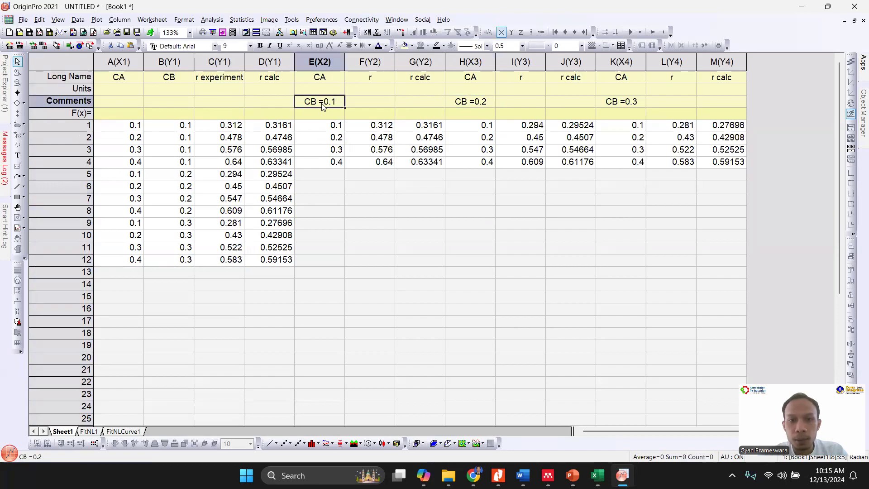
pyautogui.press('Delete')
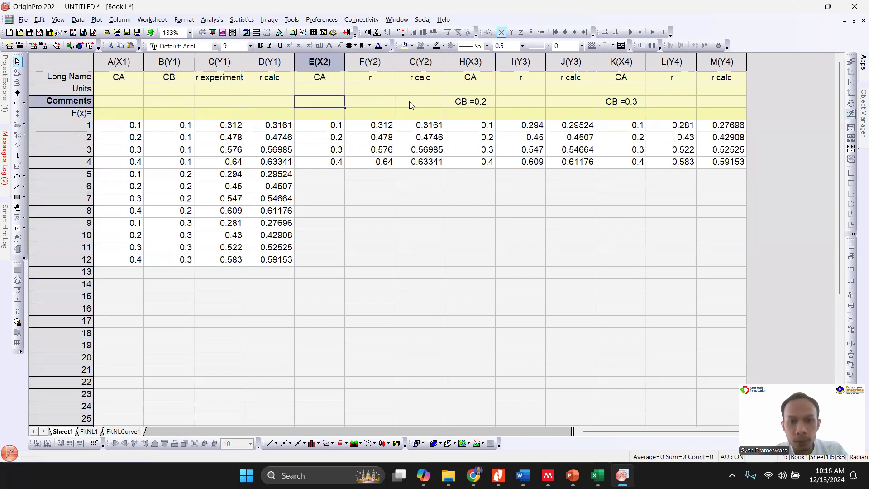
pyautogui.click(384, 105)
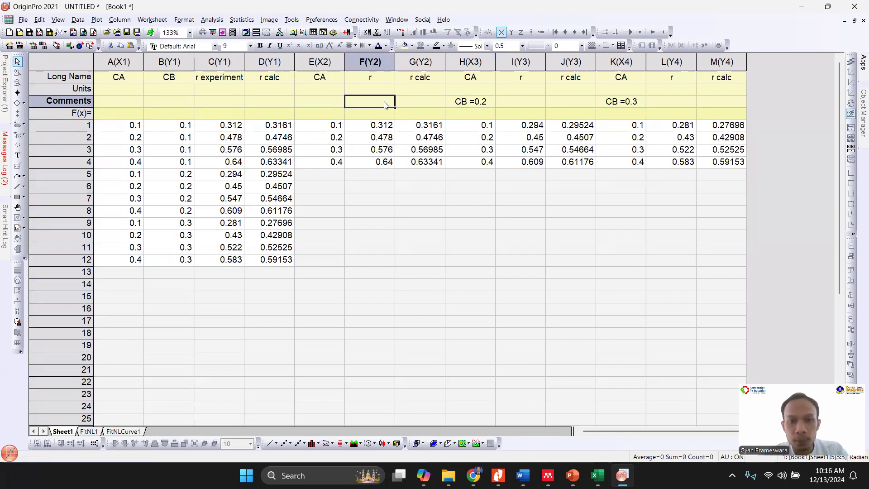
pyautogui.write('CB =0.1')
pyautogui.click(420, 103)
pyautogui.write('CB =0.1')
# - Move the "CB =0.2" comment from column H to the r and r calc columns I and J
pyautogui.click(468, 104)
pyautogui.hotkey('ctrl', 'x')
pyautogui.click(513, 103)
pyautogui.hotkey('ctrl', 'v')
pyautogui.click(577, 104)
pyautogui.hotkey('ctrl', 'v')
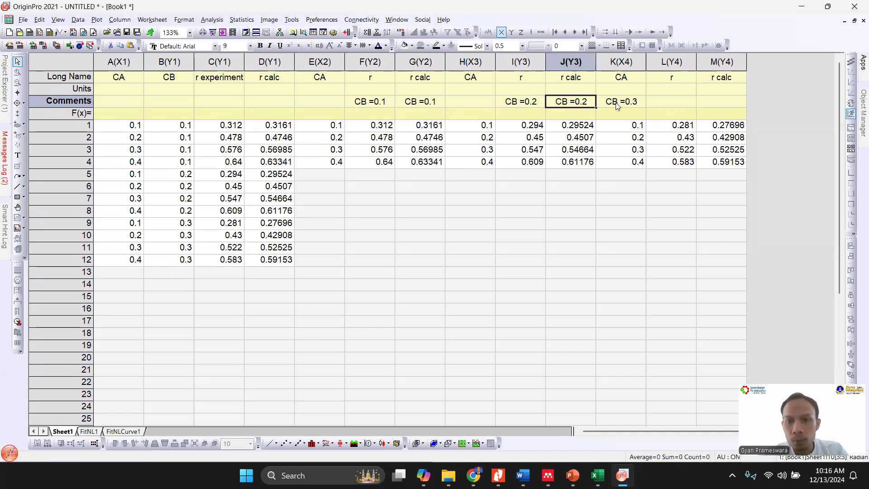
# - Move the "CB =0.3" comment from column K to the r and r calc columns L and M
pyautogui.click(635, 109)
pyautogui.hotkey('ctrl', 'x')
pyautogui.click(660, 106)
pyautogui.hotkey('ctrl', 'v')
pyautogui.click(720, 105)
pyautogui.hotkey('ctrl', 'v')
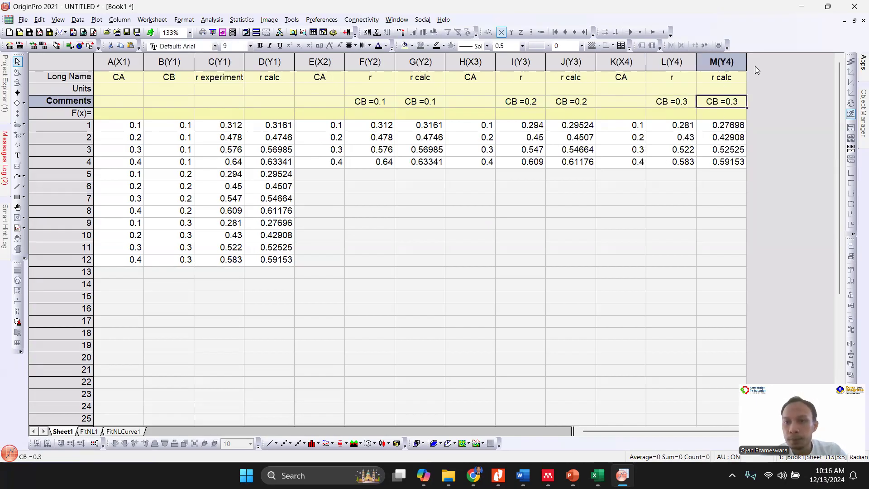
# - Plot columns E to M again as a scatter graph to check the CB comments in the legend, and discard the graph
pyautogui.moveTo(330, 62); pyautogui.dragTo(722, 64)
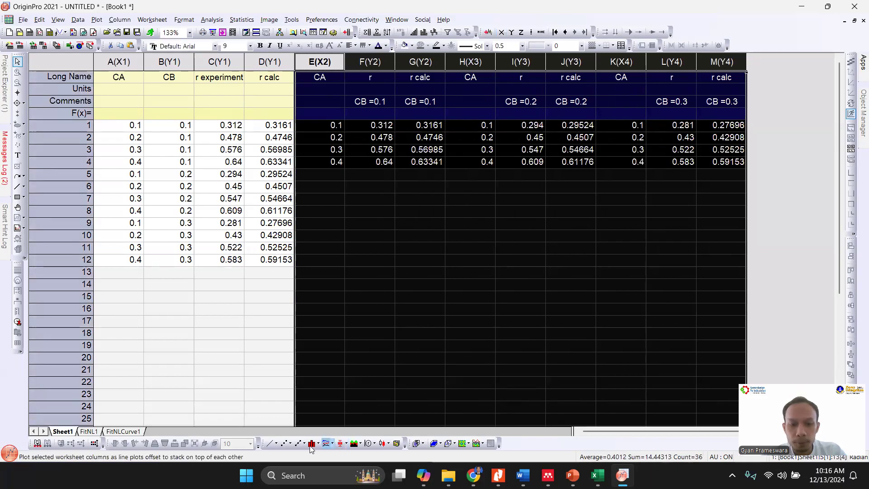
pyautogui.click(285, 443)
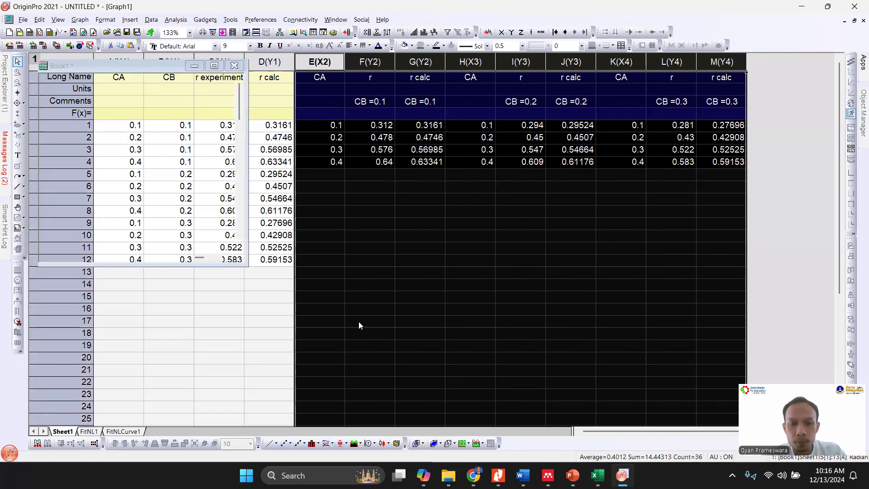
pyautogui.moveTo(440, 157); pyautogui.dragTo(423, 330)
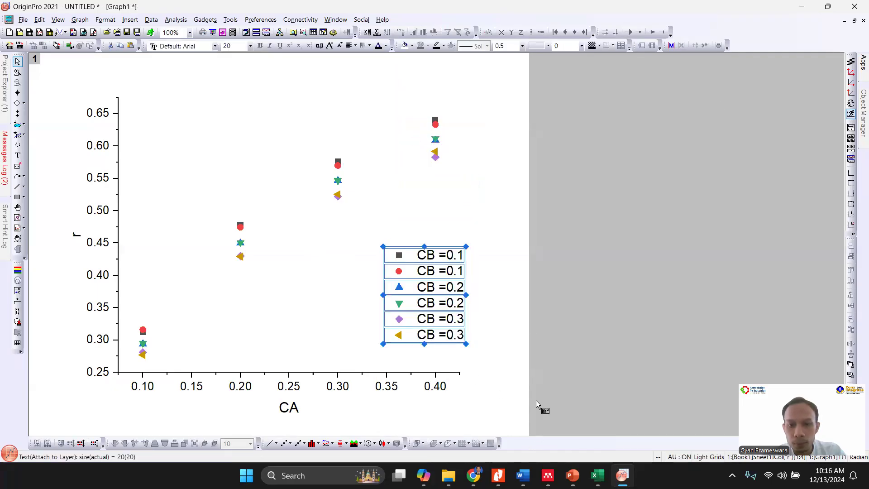
pyautogui.click(864, 20)
pyautogui.click(381, 267)
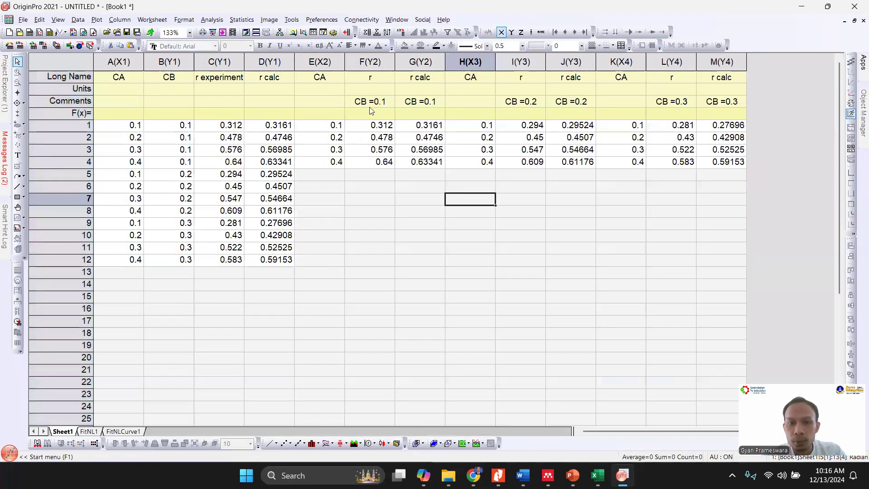
# - Change the comments of column F to "r, CB =0.1" and of column G to "r calc, CB =0.1"
pyautogui.doubleClick(356, 101)
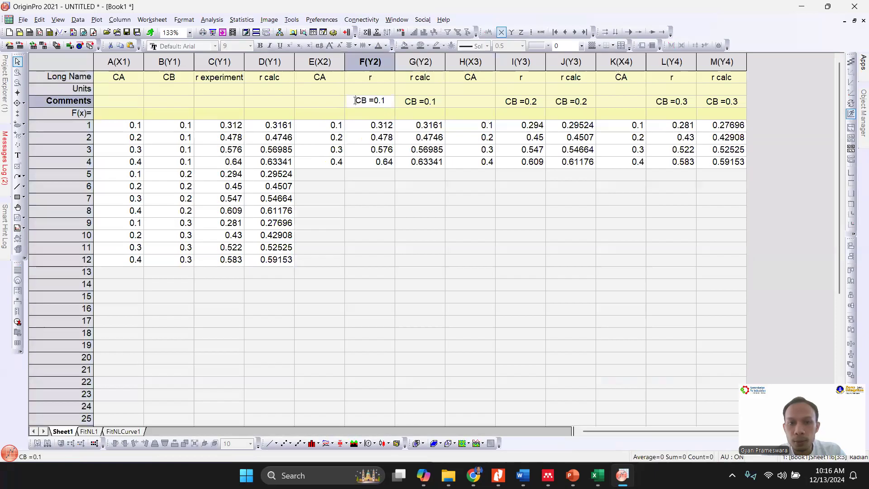
pyautogui.write('r,')
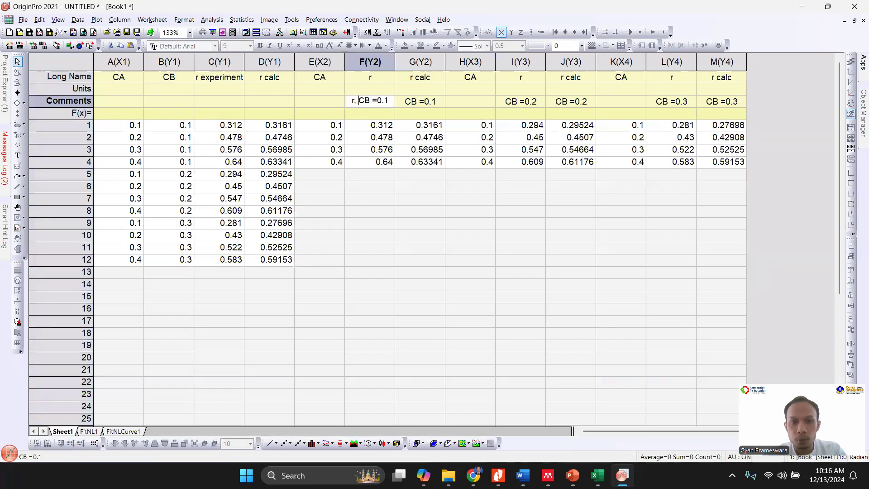
pyautogui.doubleClick(400, 102)
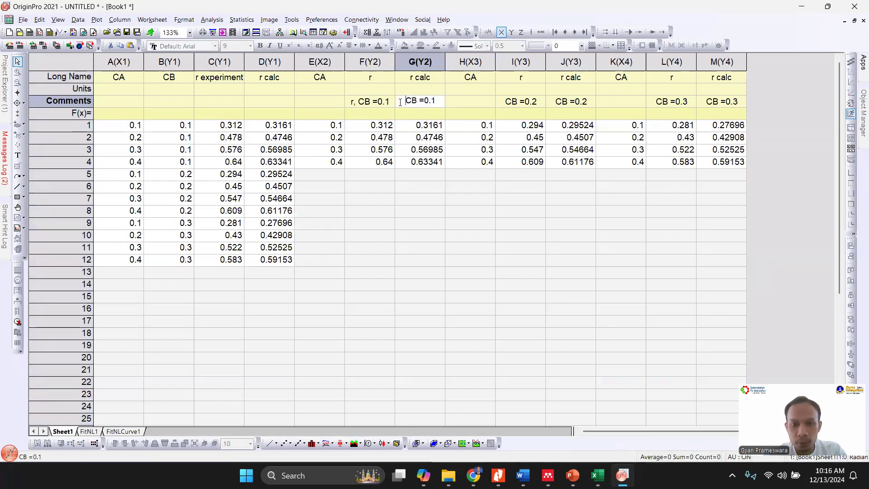
pyautogui.write('r calc,')
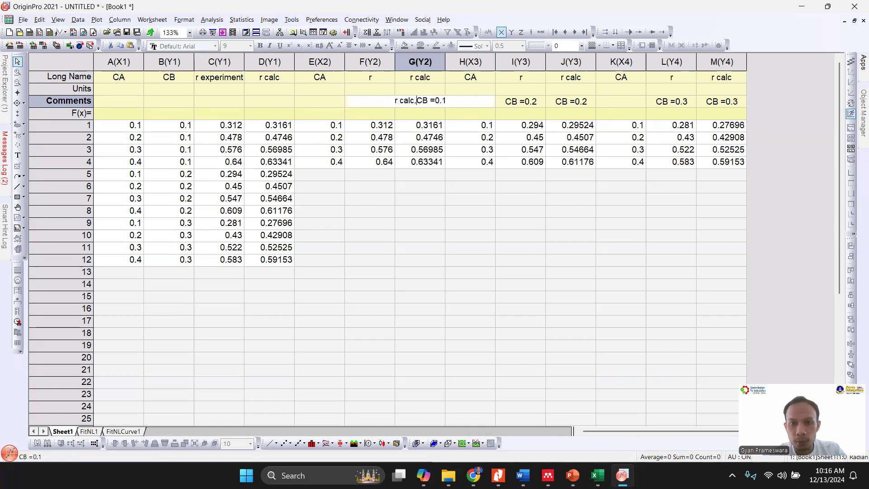
pyautogui.press('Tab')
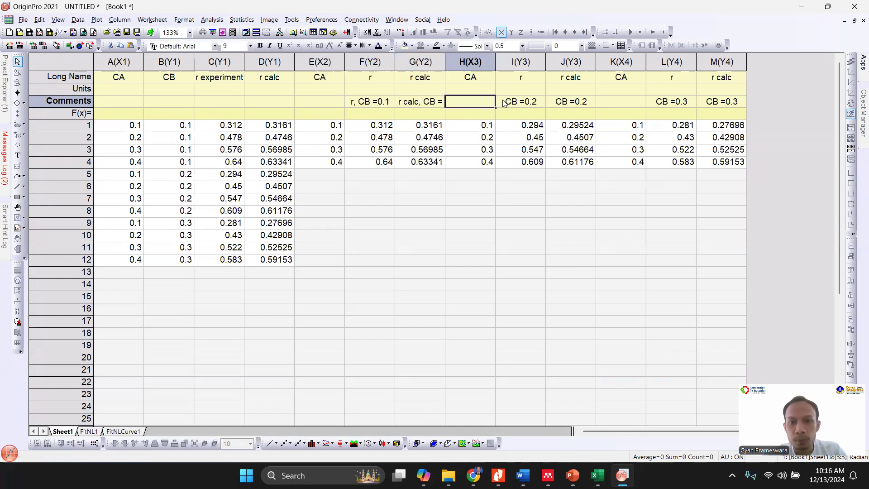
# - Change the comments of column I to "r, CB =0.2" and of column J to "r calc, CB =0.2"
pyautogui.doubleClick(504, 102)
pyautogui.write('r,')
pyautogui.press('Tab')
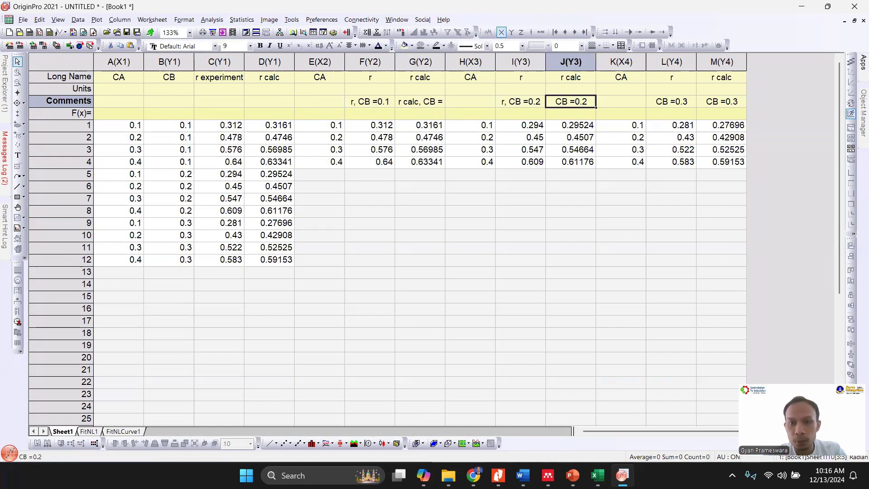
pyautogui.doubleClick(555, 102)
pyautogui.write('r calc,')
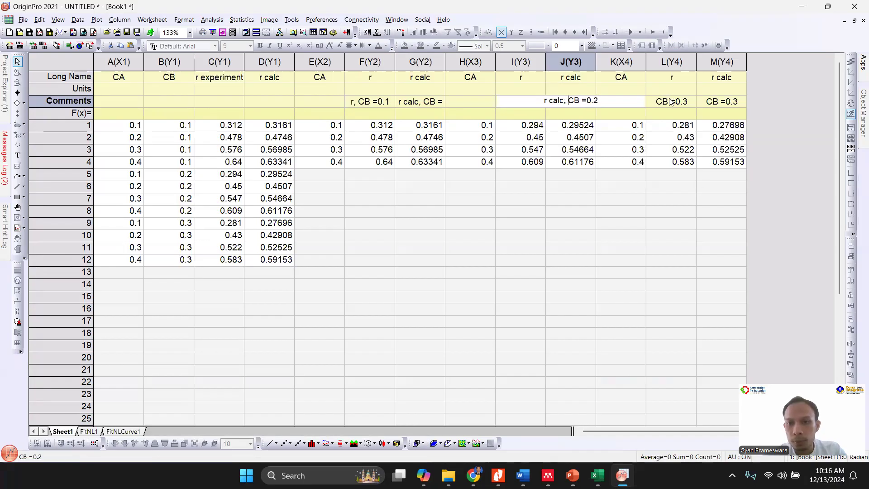
# - Change the comments of column L to "r, CB =0.3" and of column M to "r calc, CB =0.3"
pyautogui.doubleClick(671, 101)
pyautogui.click(658, 100)
pyautogui.write('r,')
pyautogui.doubleClick(707, 102)
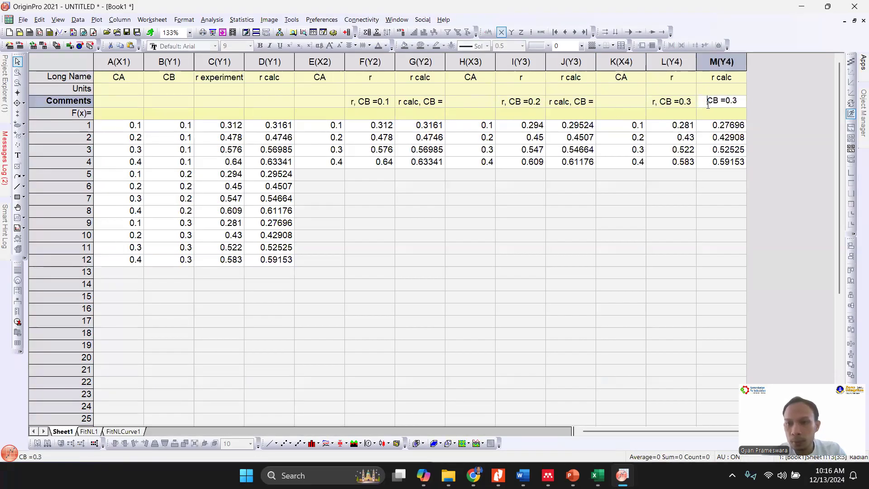
pyautogui.write('r calc,')
pyautogui.click(493, 171)
# - Plot columns E to M as a scatter graph and move the legend to the empty area below the data points
pyautogui.moveTo(322, 62); pyautogui.dragTo(722, 62)
pyautogui.click(285, 443)
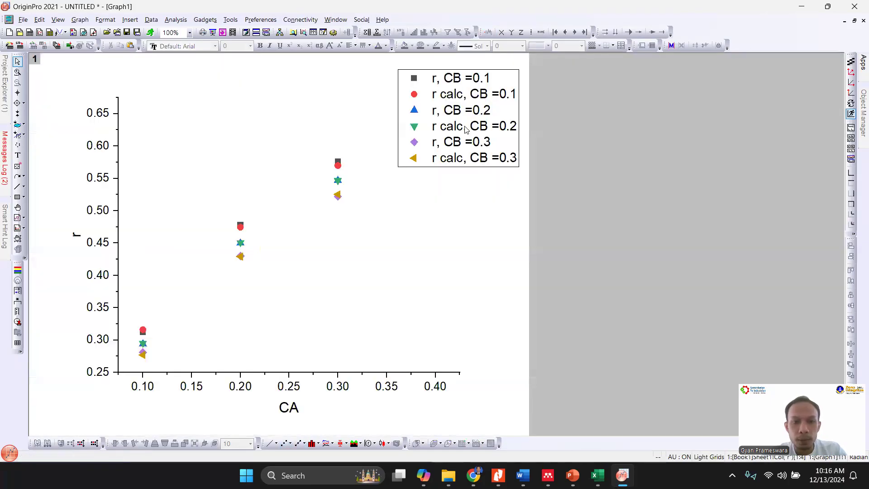
pyautogui.moveTo(466, 129); pyautogui.dragTo(389, 325)
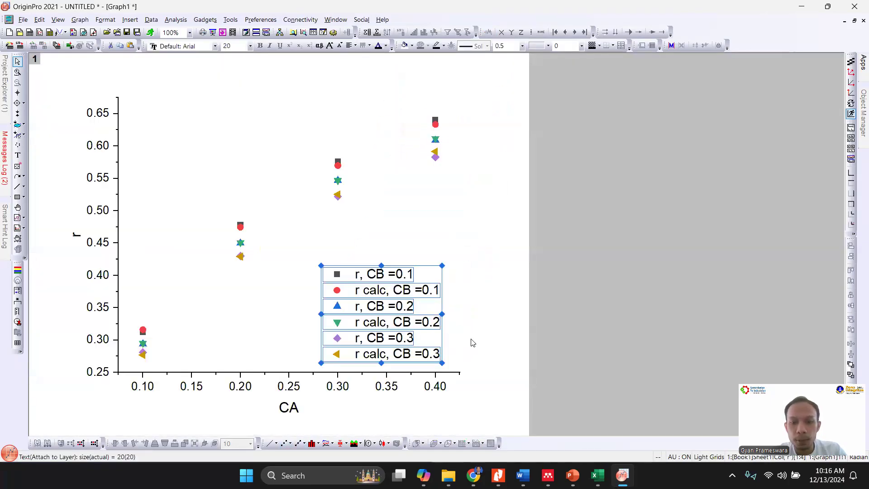
pyautogui.click(485, 340)
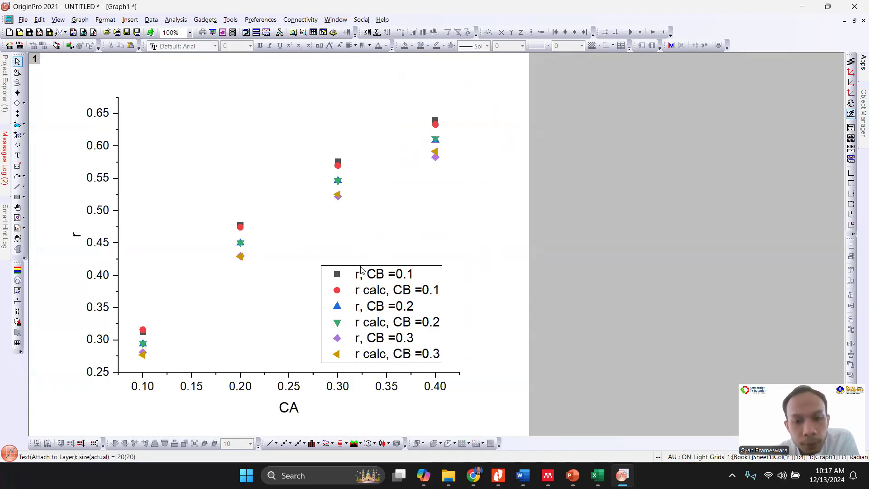
# - Try the Independent edit mode for the grouped scatter plots, and return the group to Dependent
pyautogui.click(338, 167)
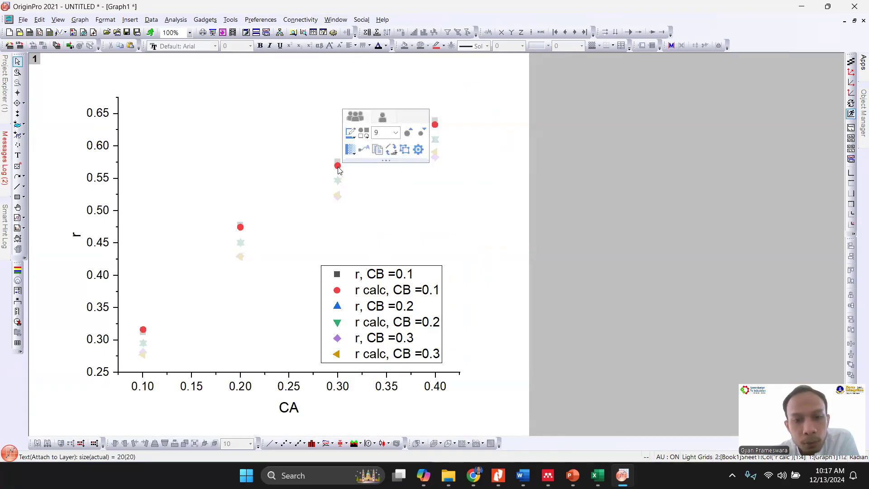
pyautogui.doubleClick(338, 166)
pyautogui.click(460, 162)
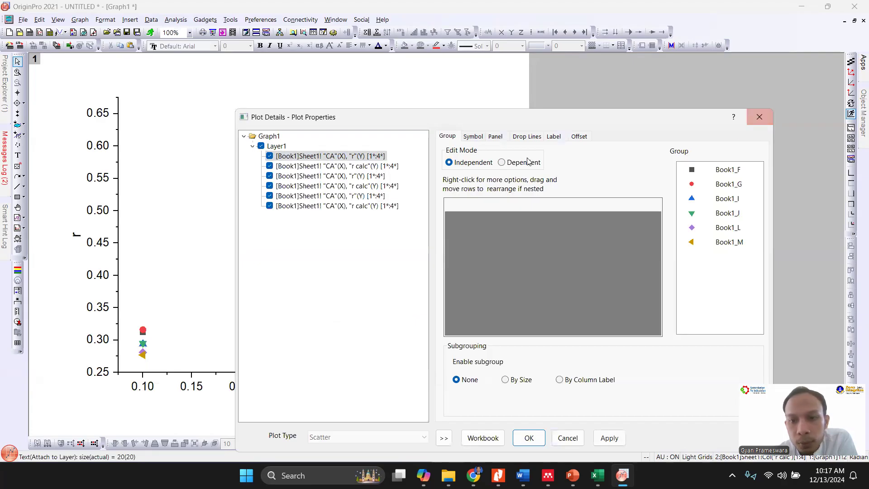
pyautogui.click(502, 162)
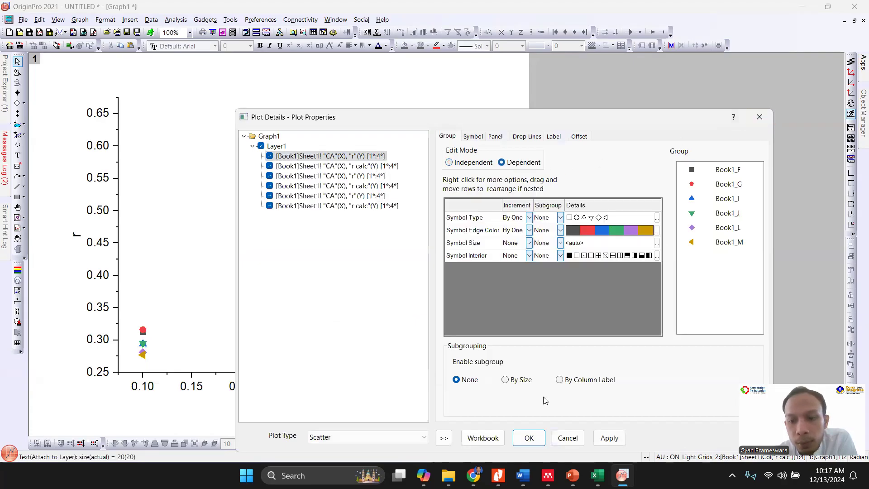
pyautogui.click(529, 438)
# - Set the symbol size of the grouped scatter plots to 12
pyautogui.click(337, 162)
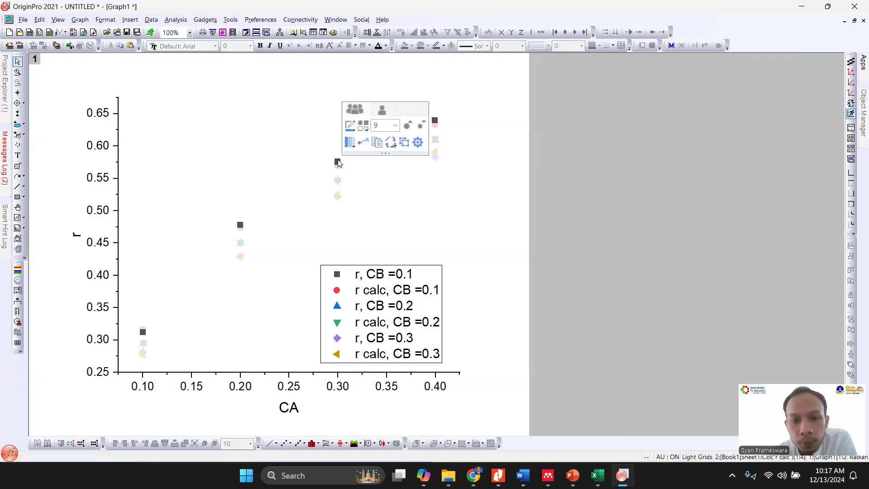
pyautogui.click(384, 125)
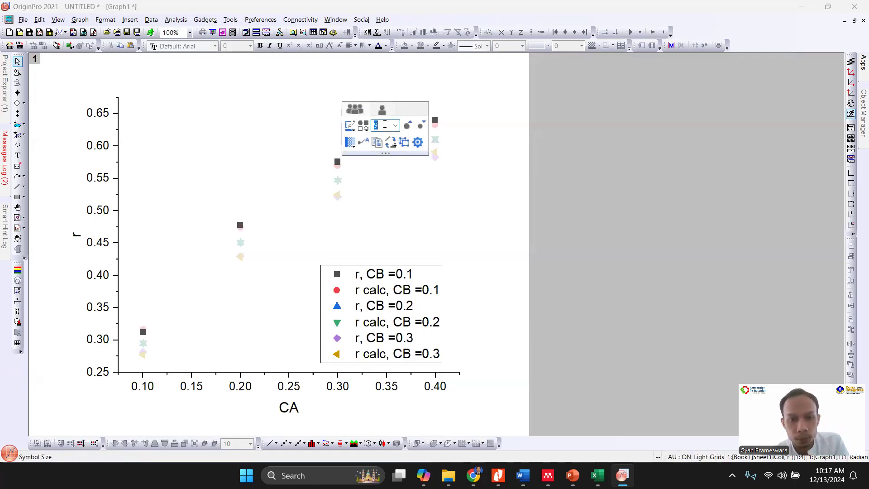
pyautogui.write('15')
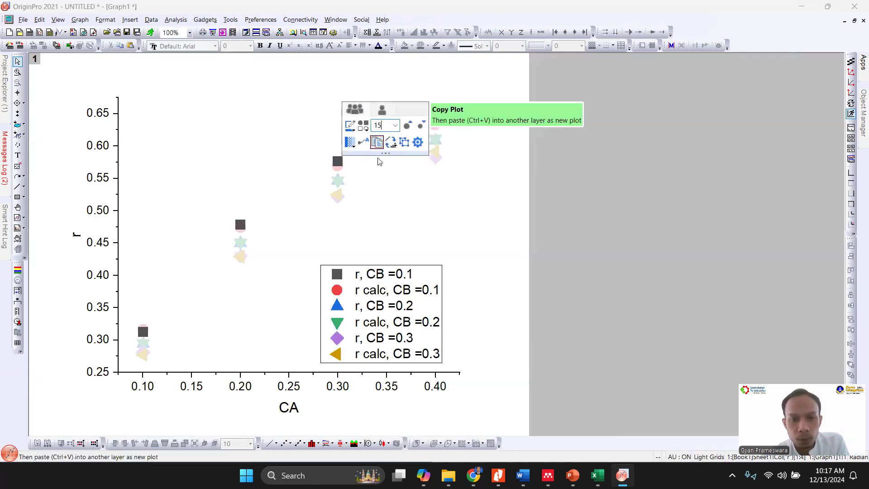
pyautogui.write('2')
pyautogui.click(372, 171)
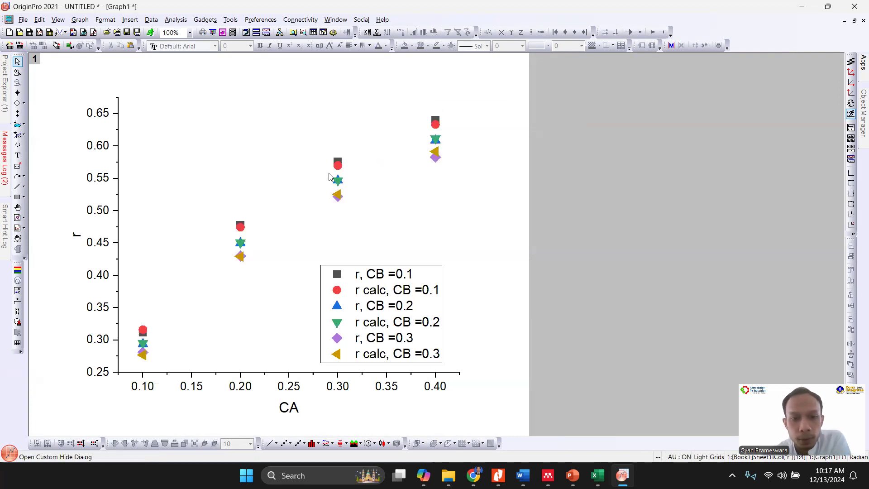
# - Set the edit mode of the scatter plot group to Independent
pyautogui.doubleClick(335, 167)
pyautogui.click(461, 163)
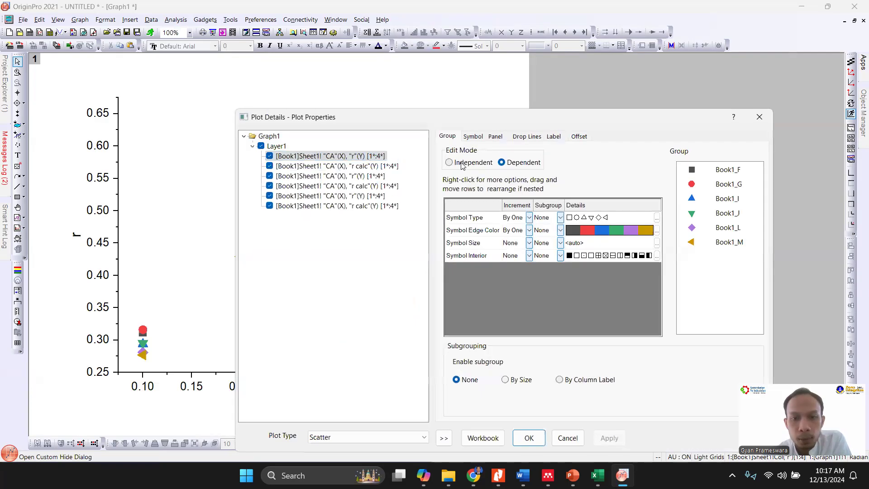
pyautogui.click(382, 167)
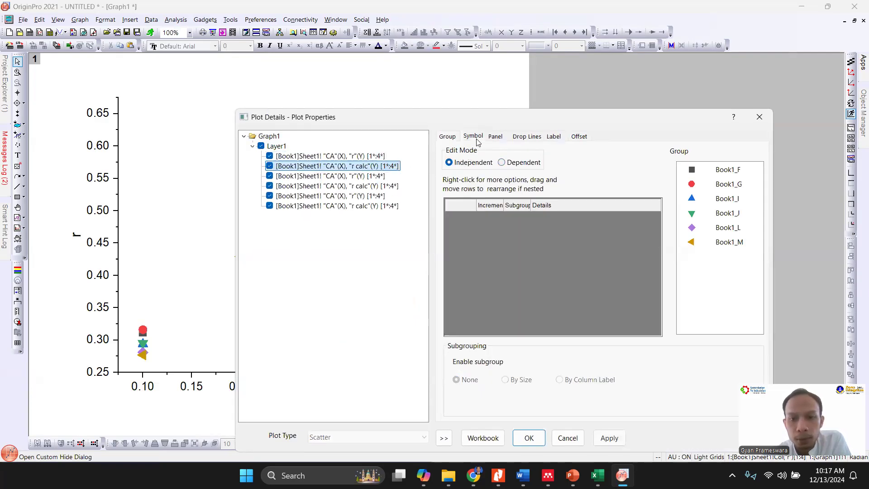
pyautogui.click(444, 137)
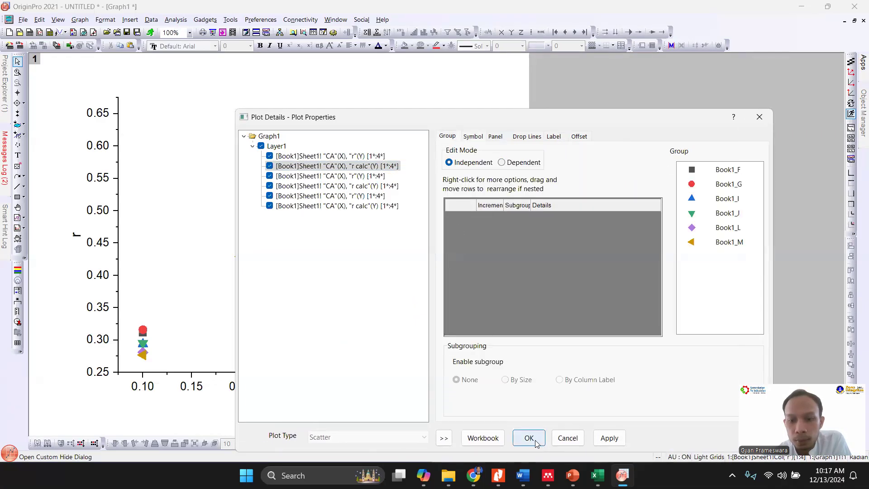
pyautogui.click(529, 439)
# - Examine the data plot options and the panel, drop line, label, offset and group settings of the "r calc, CB =0.1" points
pyautogui.click(342, 178)
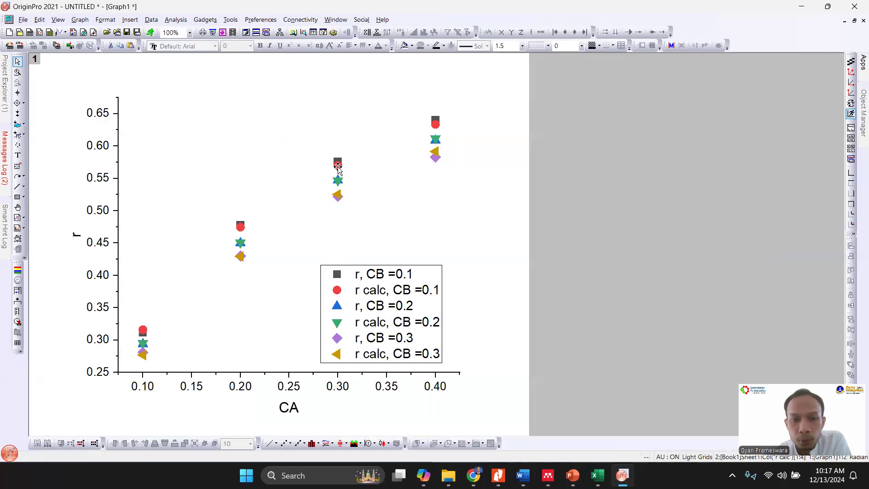
pyautogui.click(338, 165)
pyautogui.rightClick(338, 168)
pyautogui.moveTo(380, 178)
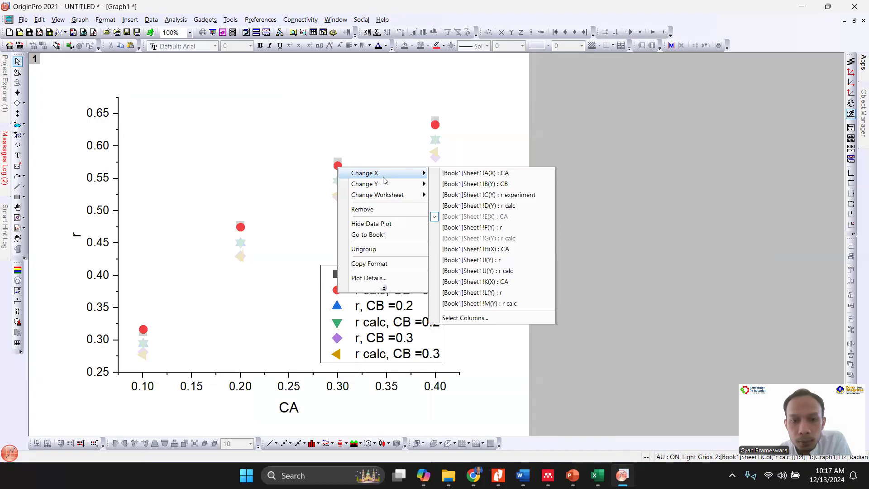
pyautogui.click(456, 139)
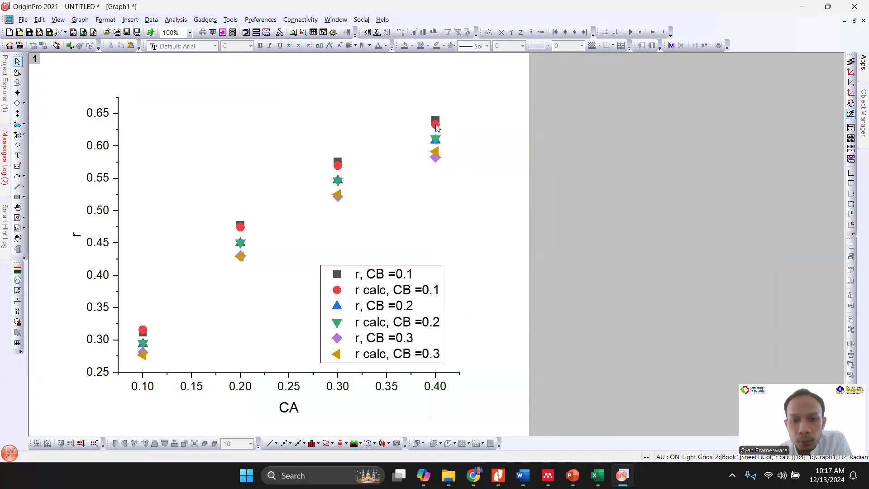
pyautogui.doubleClick(436, 126)
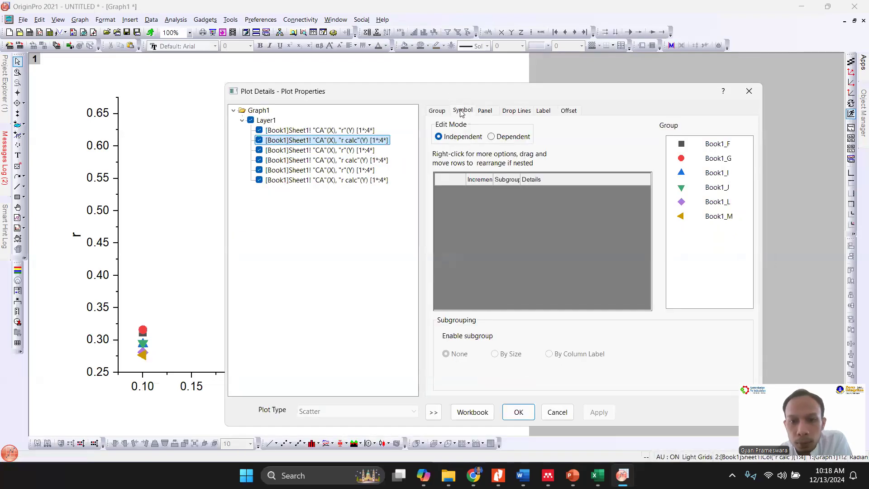
pyautogui.click(484, 112)
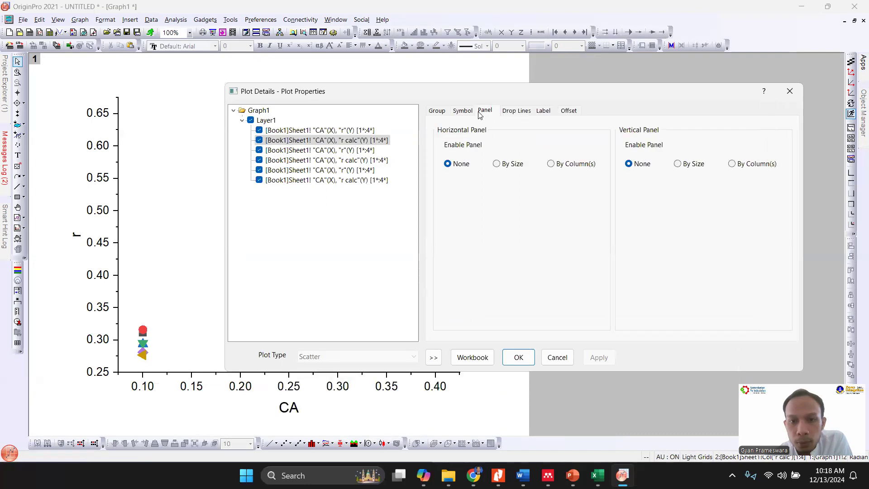
pyautogui.click(516, 113)
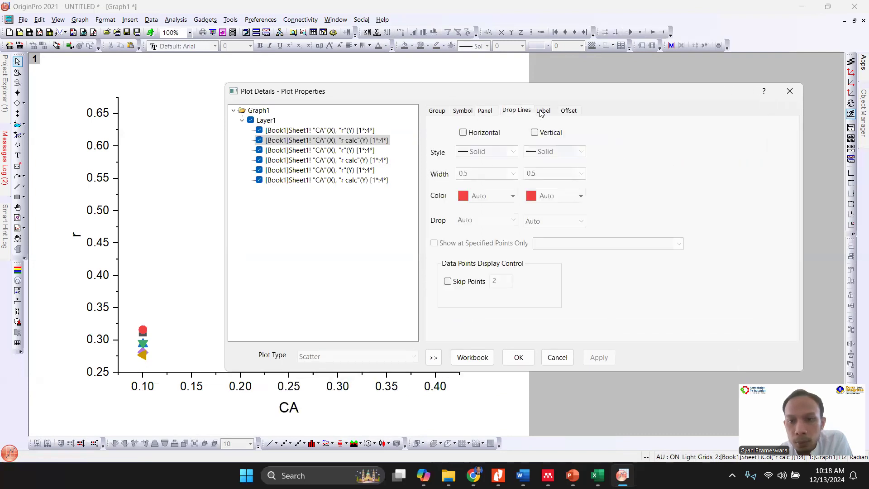
pyautogui.click(545, 111)
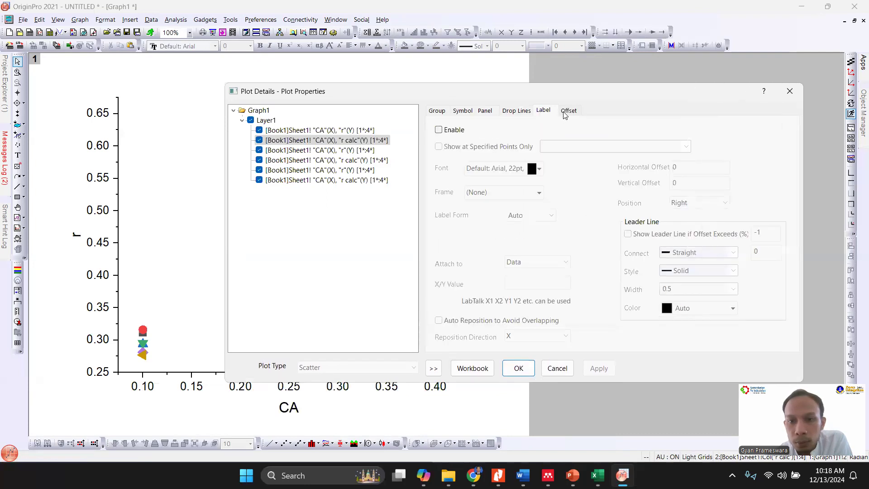
pyautogui.click(565, 114)
pyautogui.click(442, 114)
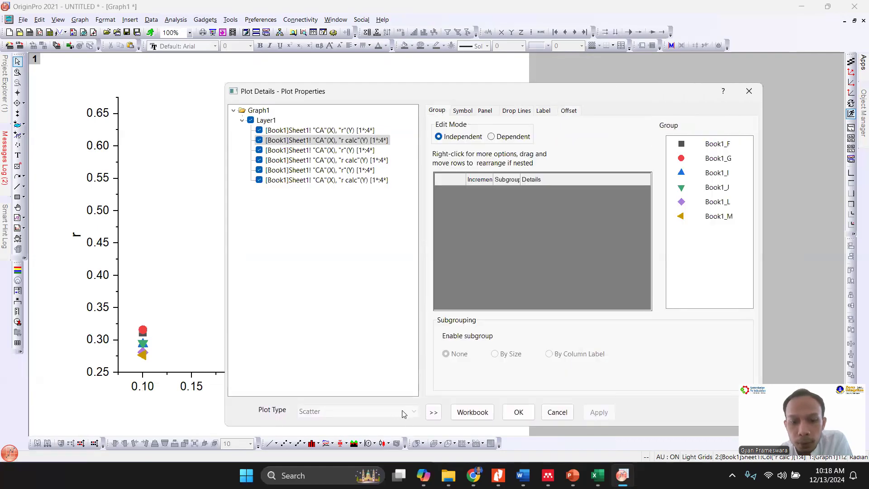
# - Leave the plot settings and delete the scatter graph
pyautogui.click(750, 91)
pyautogui.click(863, 21)
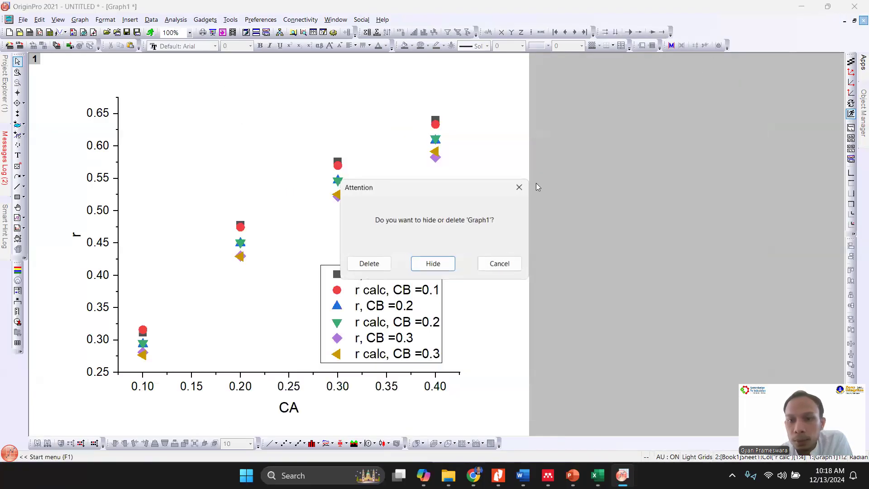
pyautogui.click(369, 263)
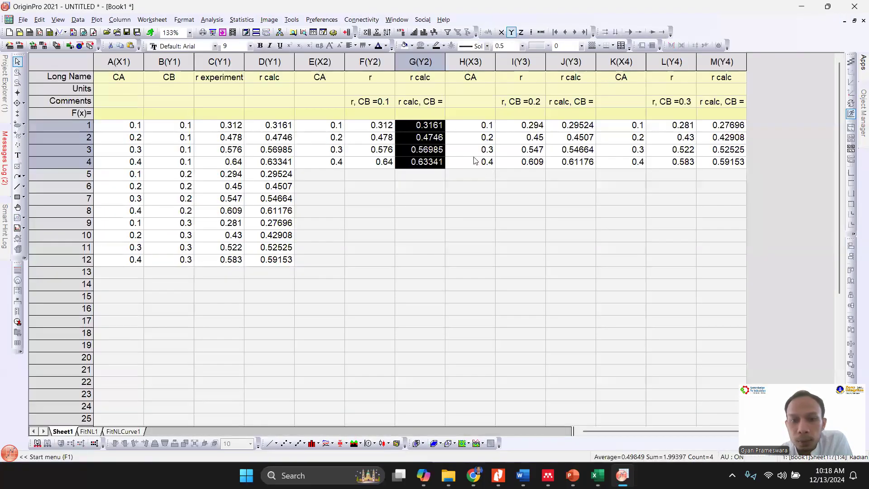
# - Plot columns E to M as a line + symbol graph and move the legend to the empty area below the curves
pyautogui.moveTo(321, 61); pyautogui.dragTo(722, 62)
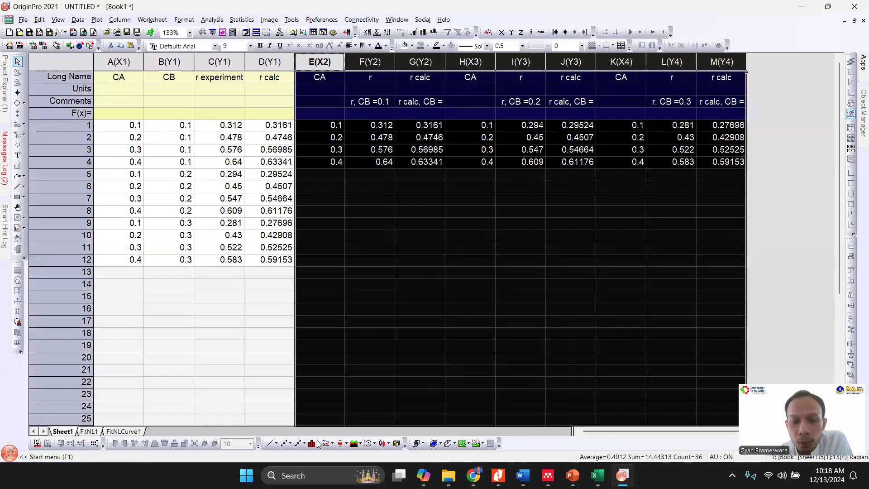
pyautogui.click(293, 445)
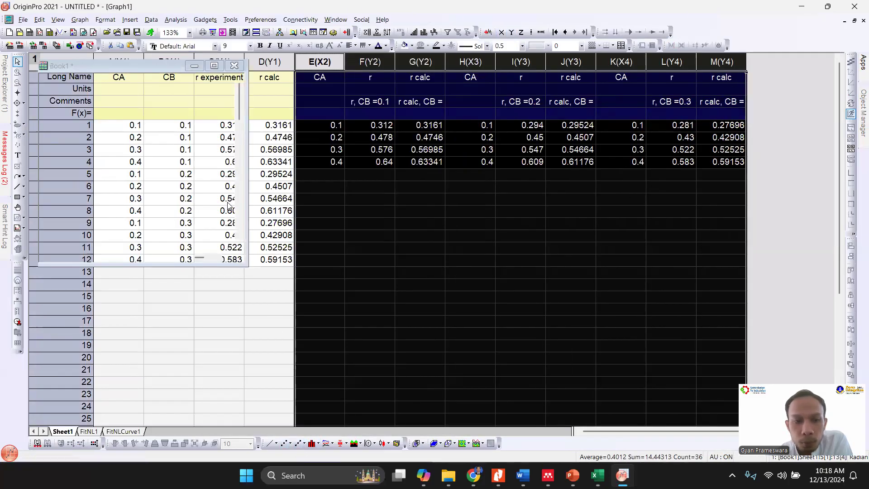
pyautogui.moveTo(458, 119); pyautogui.dragTo(392, 297)
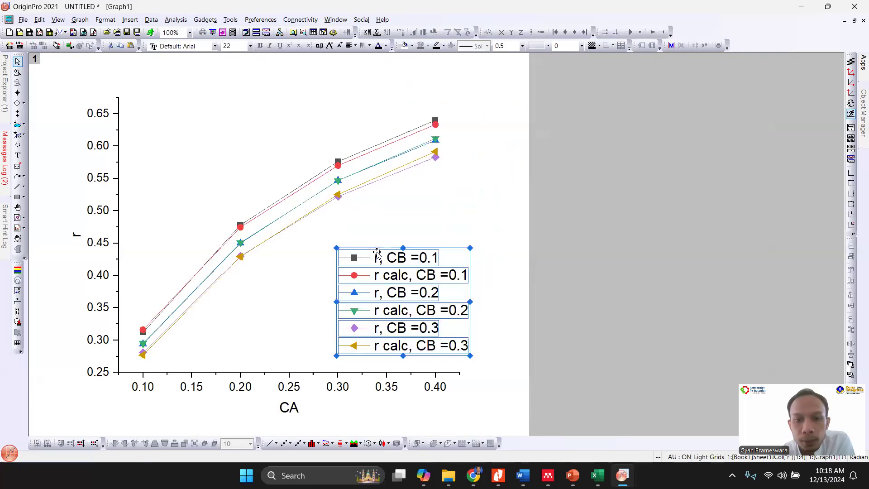
# - Set the symbol size of the grouped curves to 12 and increase their line width to 2
pyautogui.click(342, 167)
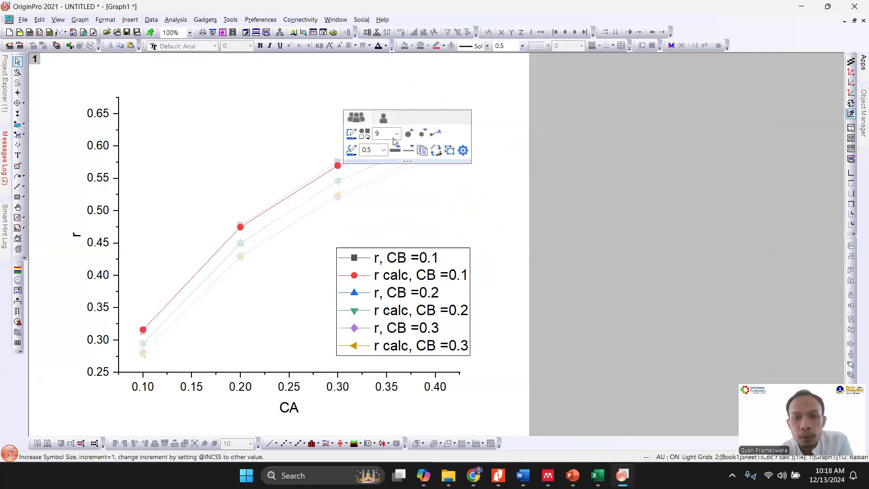
pyautogui.write('2')
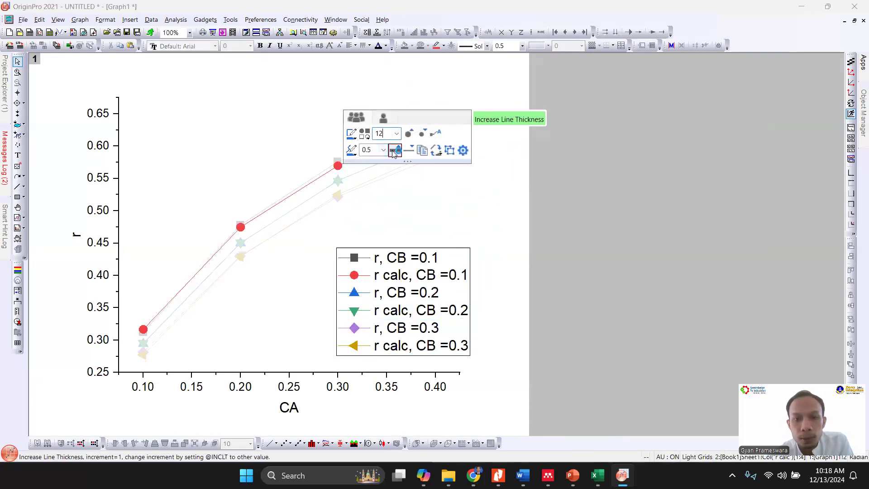
pyautogui.click(394, 152)
pyautogui.click(385, 186)
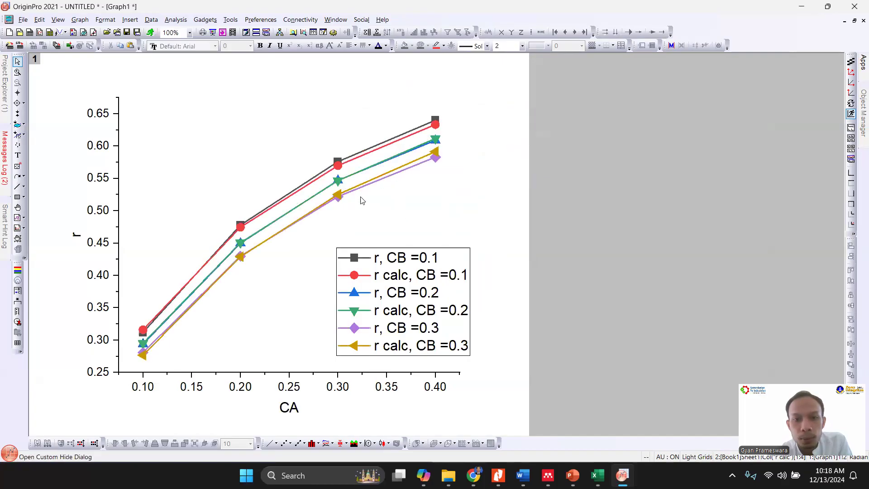
# - Set the plot group's edit mode to Independent and the line connection of the "r, CB =0.1" plot to No Line
pyautogui.doubleClick(338, 168)
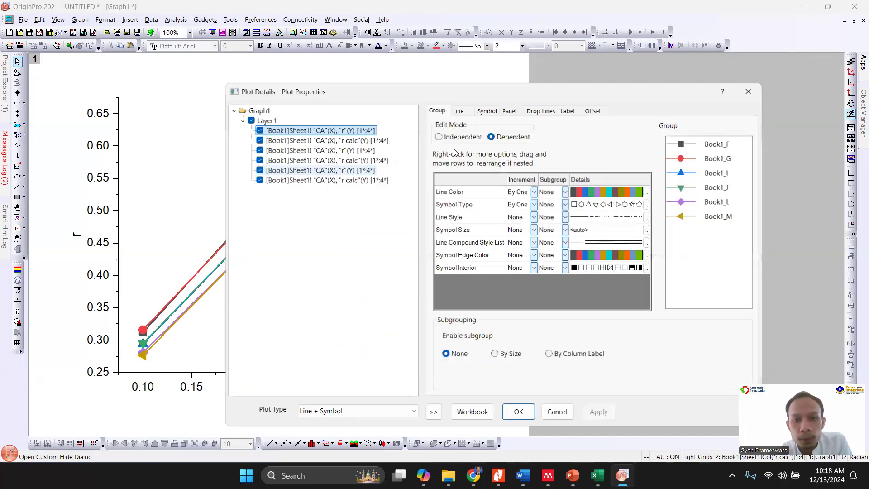
pyautogui.click(458, 136)
pyautogui.click(458, 110)
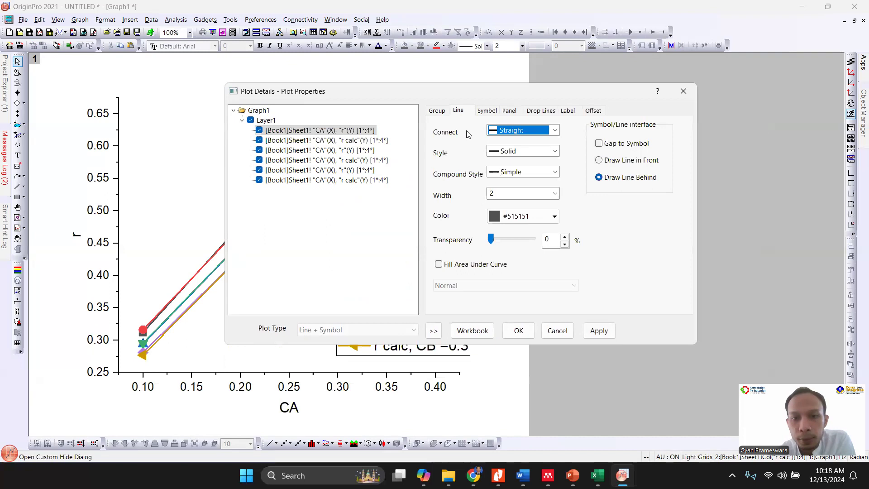
pyautogui.click(397, 140)
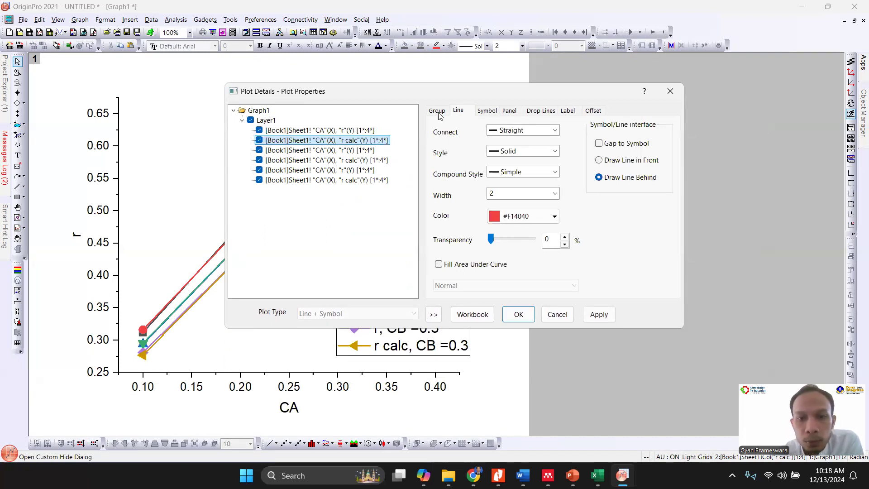
pyautogui.press('Up')
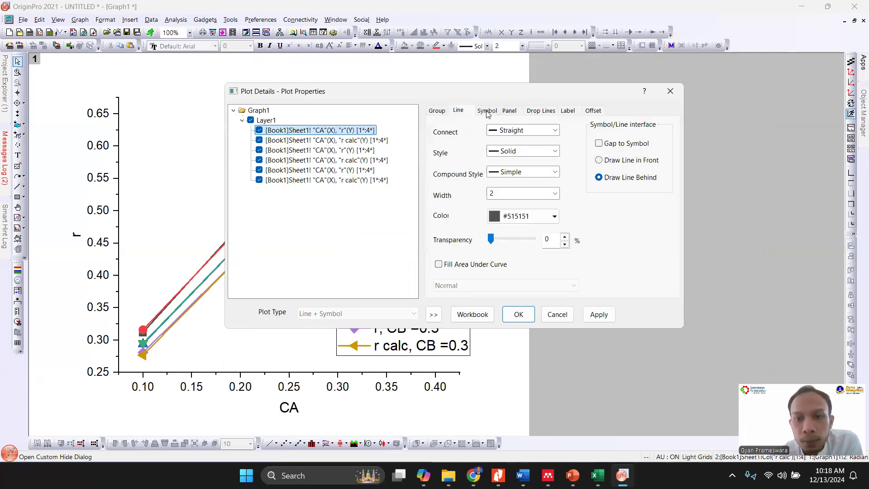
pyautogui.click(498, 129)
pyautogui.click(504, 139)
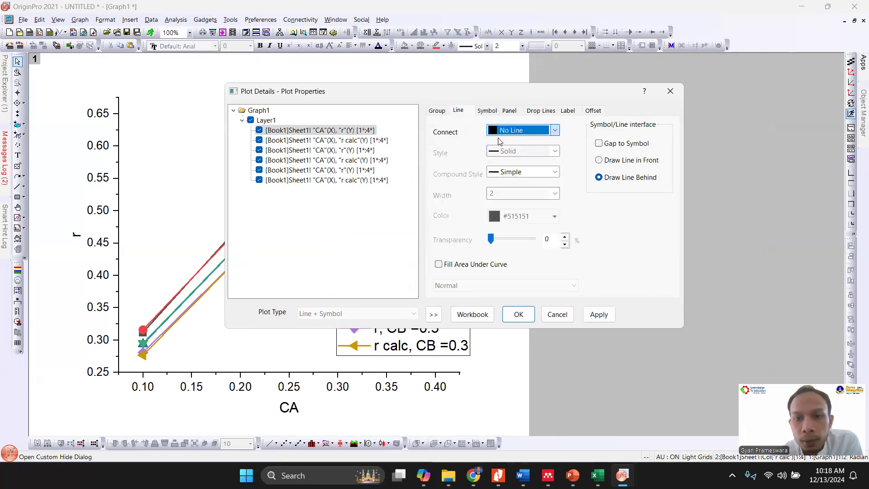
# - Set the line connection of the experimental r plots for CB = 0.2 and CB = 0.3 to No Line
pyautogui.click(368, 150)
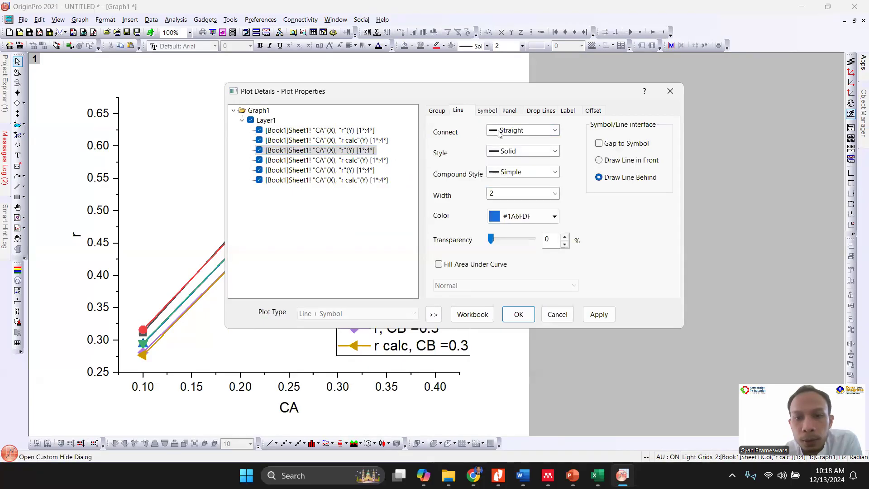
pyautogui.click(500, 131)
pyautogui.click(499, 142)
pyautogui.click(366, 170)
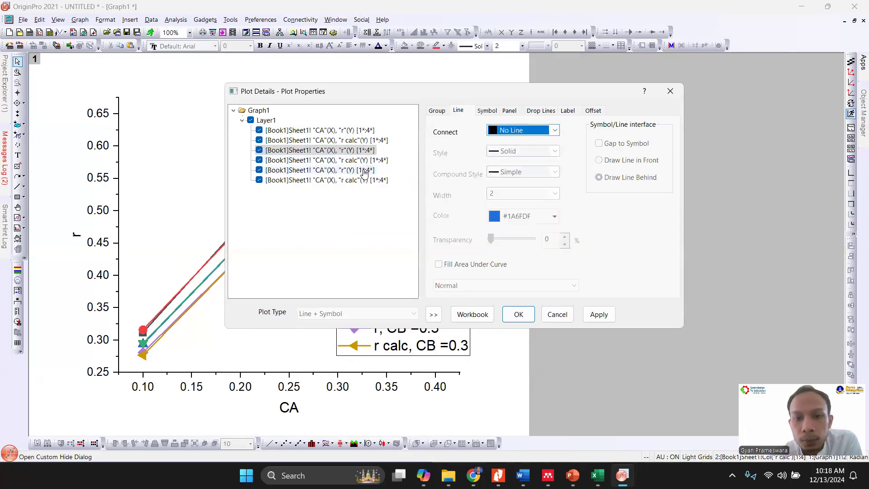
pyautogui.click(503, 130)
pyautogui.click(508, 150)
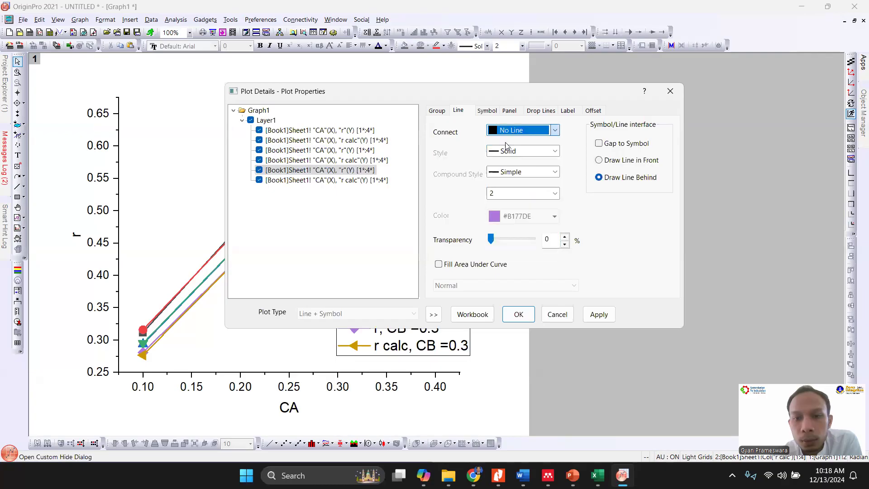
# - Set the symbol size of all three r calc plots to 1 and apply the plot settings
pyautogui.click(357, 142)
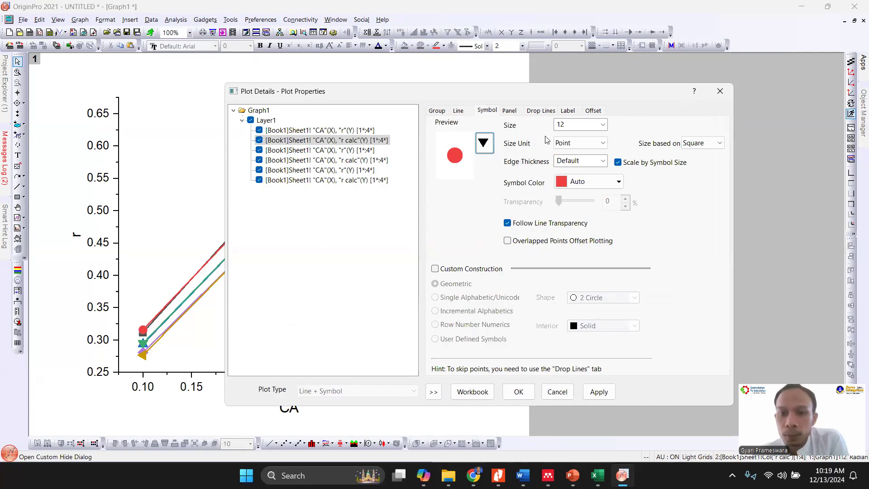
pyautogui.click(484, 143)
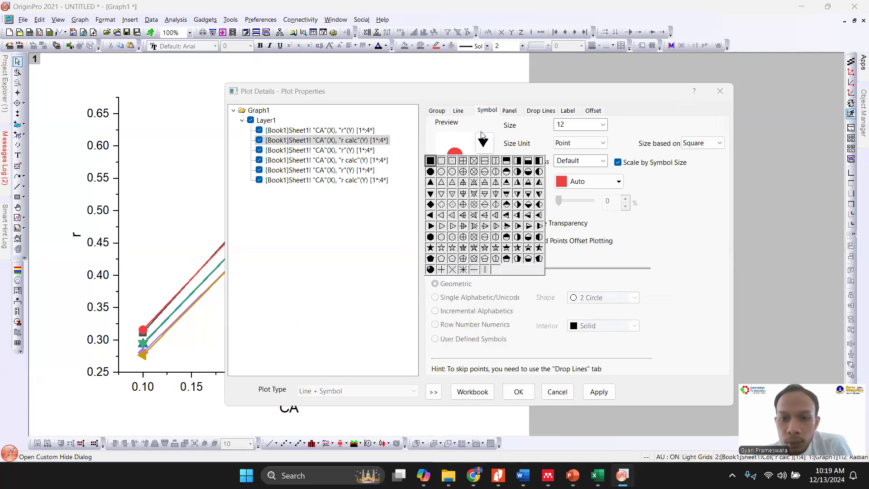
pyautogui.click(697, 193)
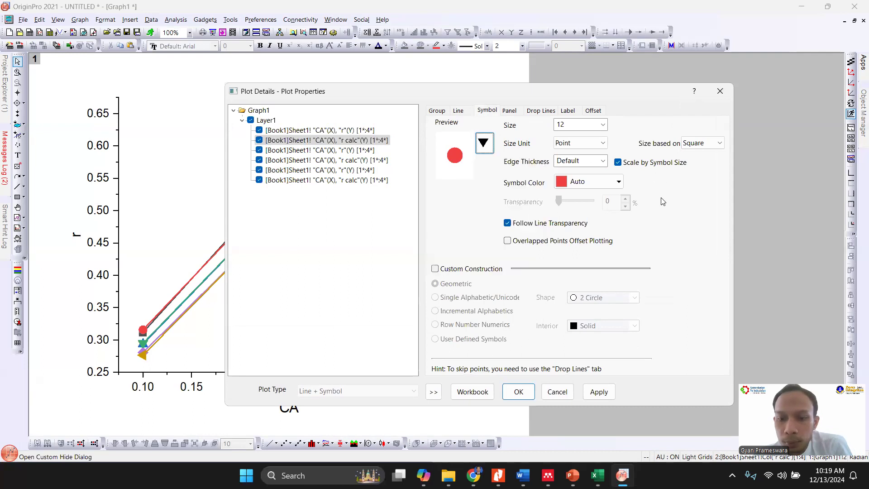
pyautogui.doubleClick(578, 125)
pyautogui.write('1')
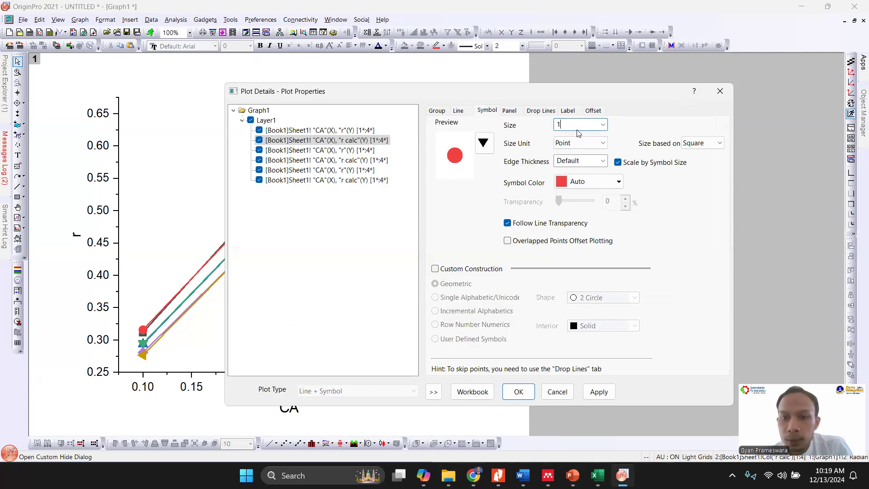
pyautogui.click(381, 162)
pyautogui.doubleClick(568, 125)
pyautogui.write('1')
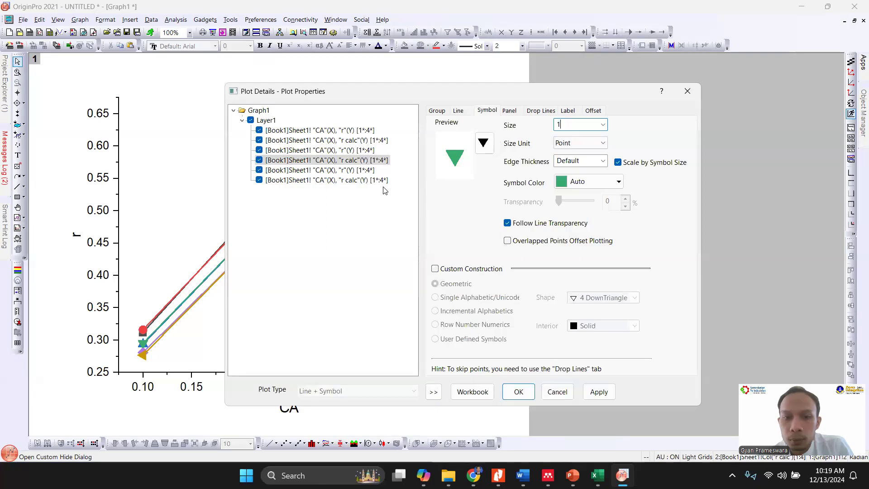
pyautogui.doubleClick(572, 124)
pyautogui.write('1')
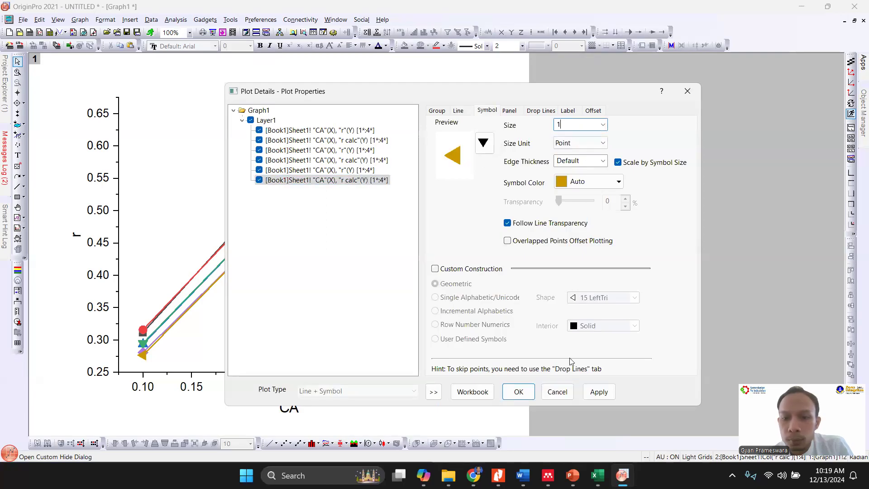
pyautogui.click(530, 391)
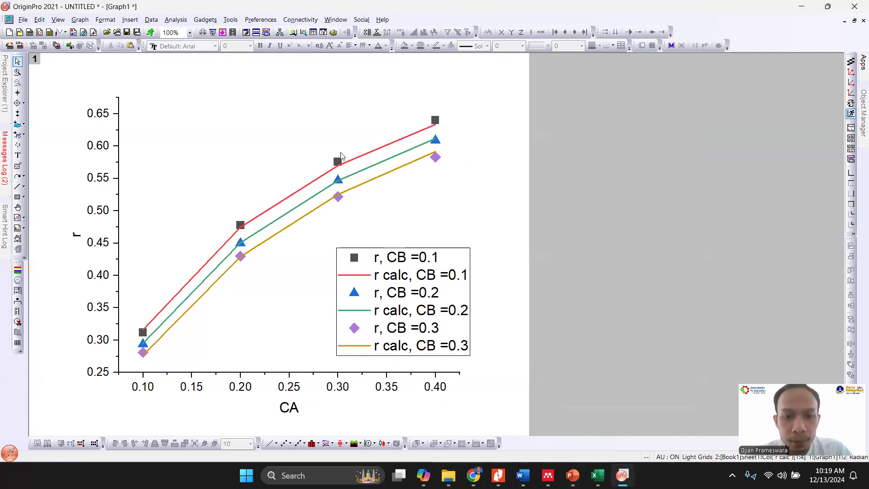
# - Change the line color of the r calc curve for CB = 0.1 to black
pyautogui.moveTo(339, 161)
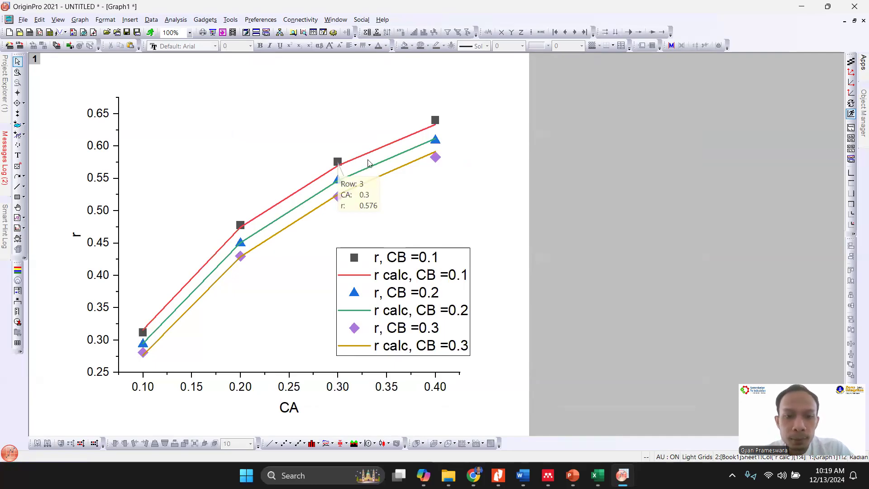
pyautogui.click(376, 150)
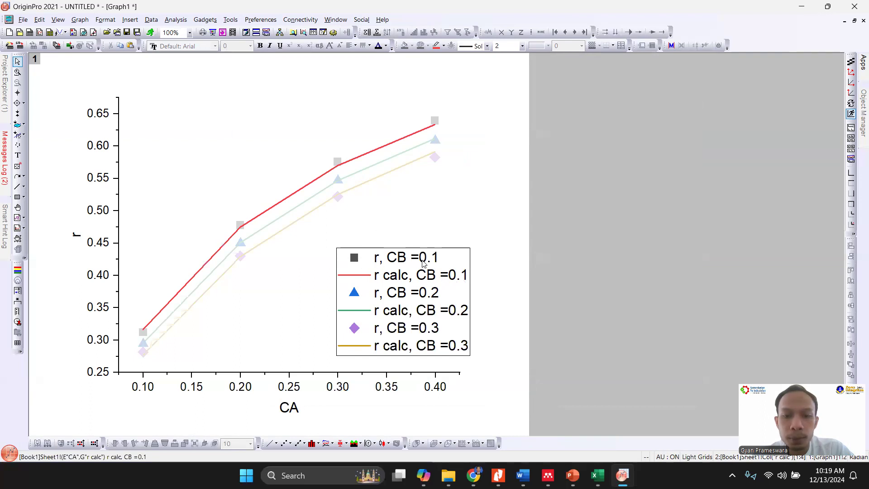
pyautogui.click(442, 46)
pyautogui.click(442, 69)
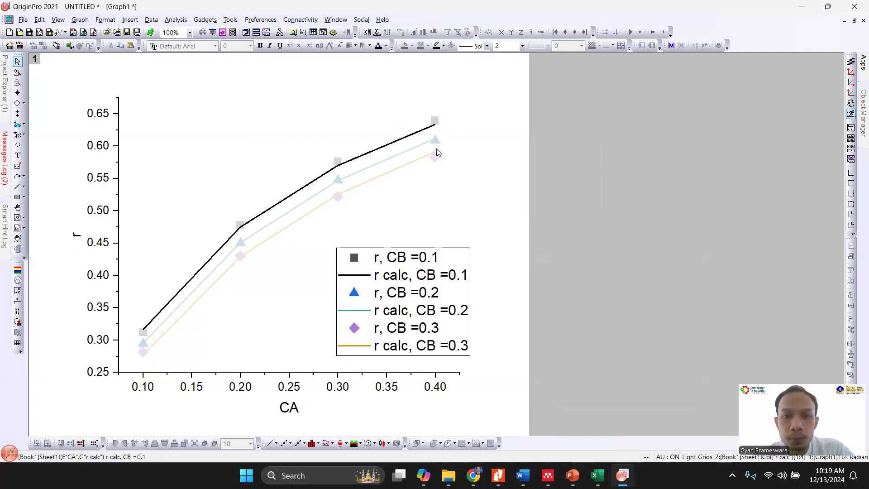
pyautogui.click(442, 192)
# - Change the line color of the r calc curve for CB = 0.2 to blue
pyautogui.click(409, 152)
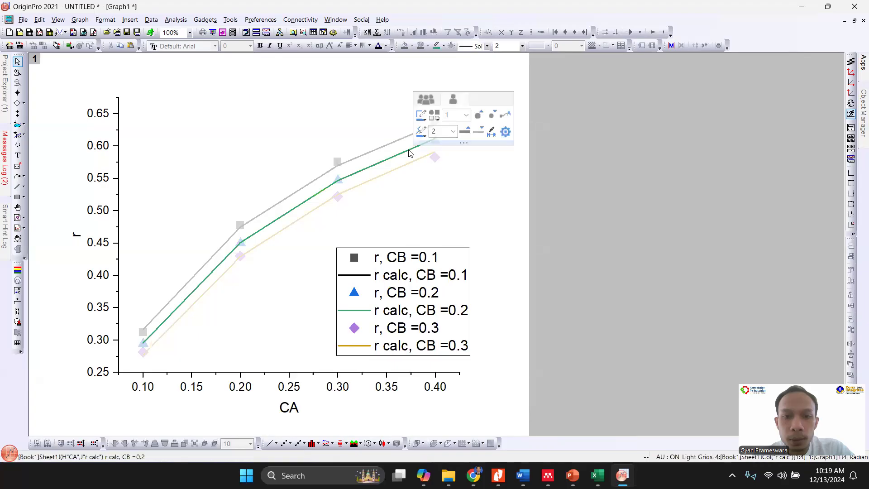
pyautogui.click(421, 132)
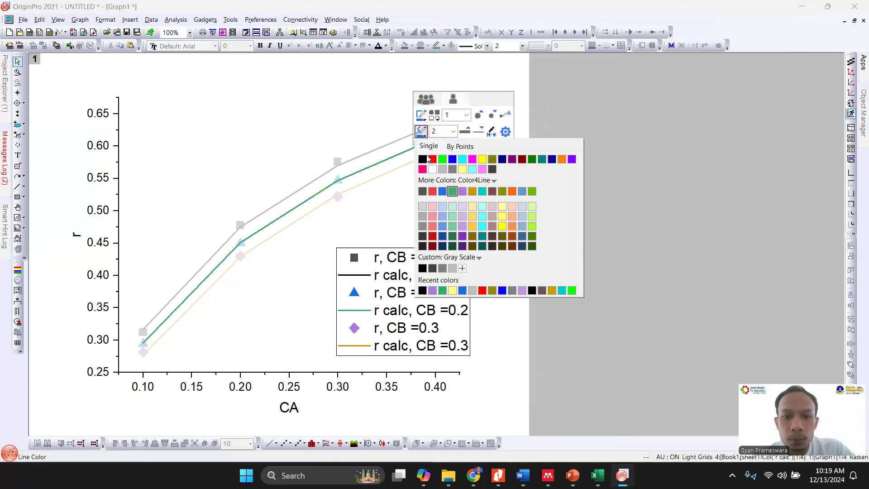
pyautogui.click(456, 161)
pyautogui.click(428, 190)
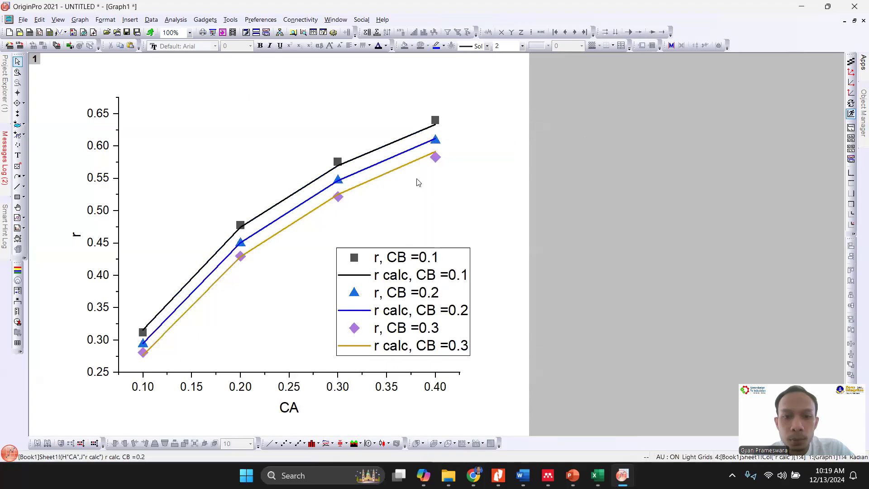
# - Try LT Magenta and Violet as the line color of the r calc curve for CB = 0.3
pyautogui.click(409, 166)
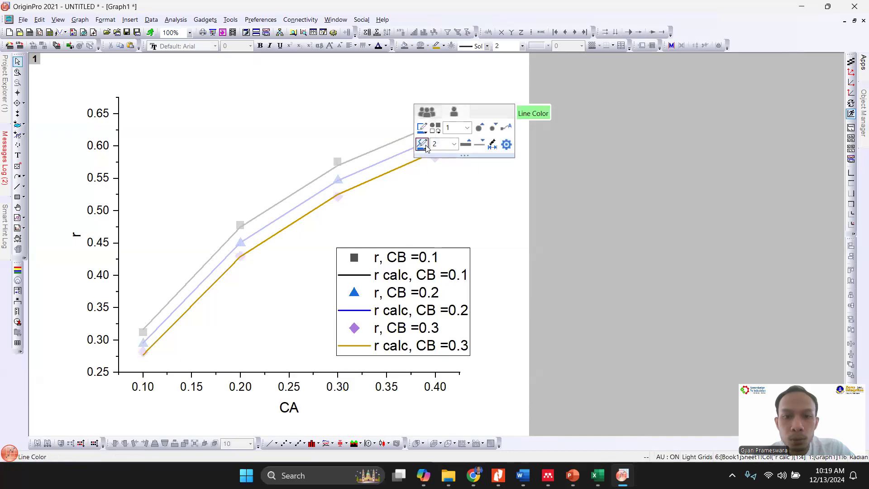
pyautogui.click(422, 144)
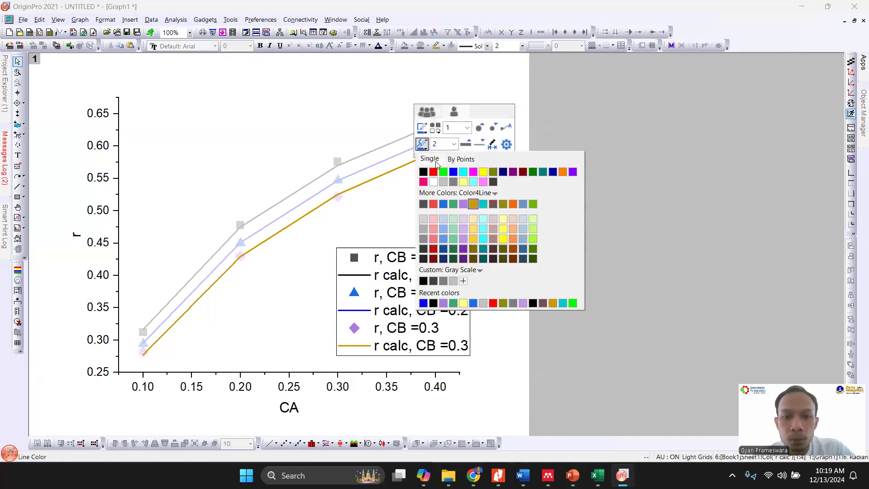
pyautogui.click(483, 182)
pyautogui.click(438, 200)
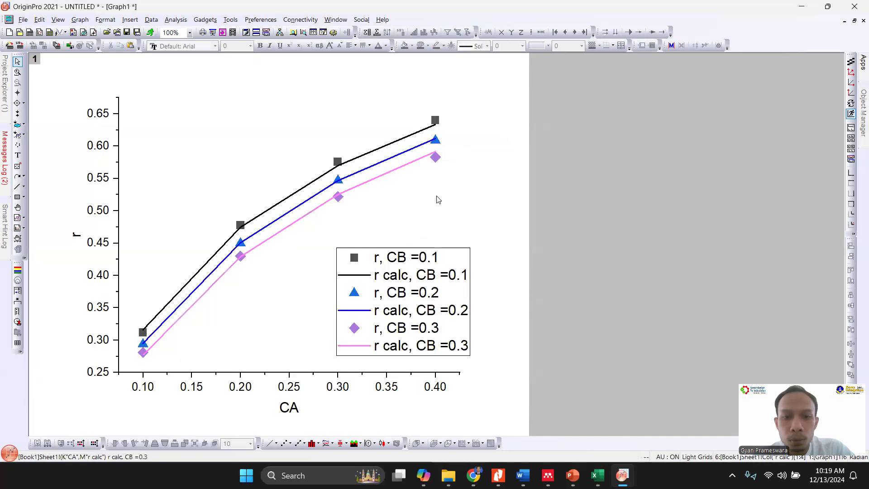
pyautogui.click(414, 165)
pyautogui.click(426, 144)
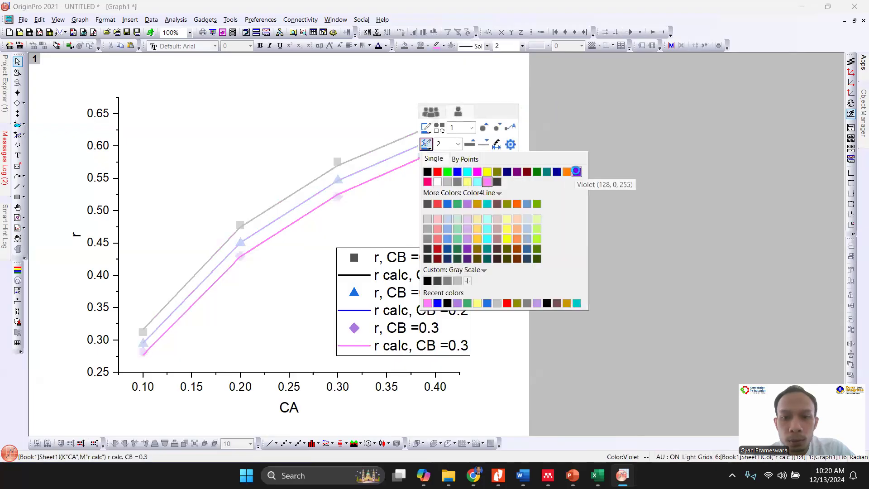
pyautogui.click(578, 171)
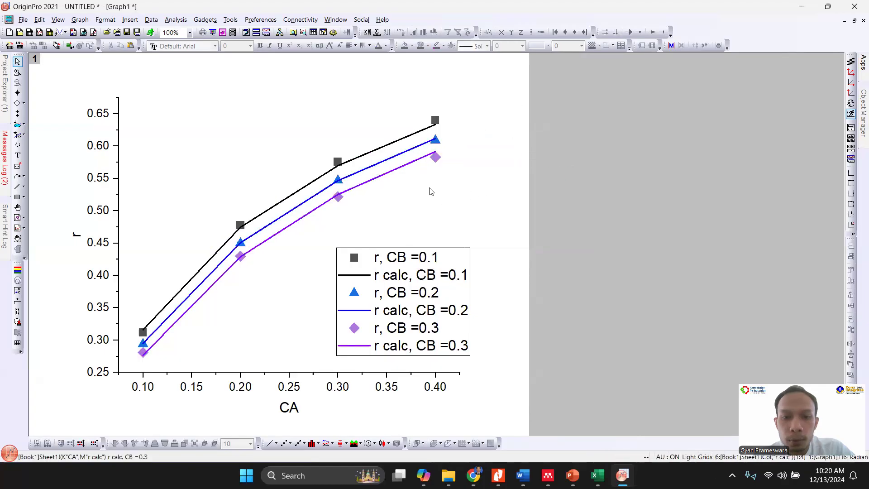
# - Change the line color of the r calc curve for CB = 0.3 to magenta
pyautogui.click(417, 162)
pyautogui.click(429, 141)
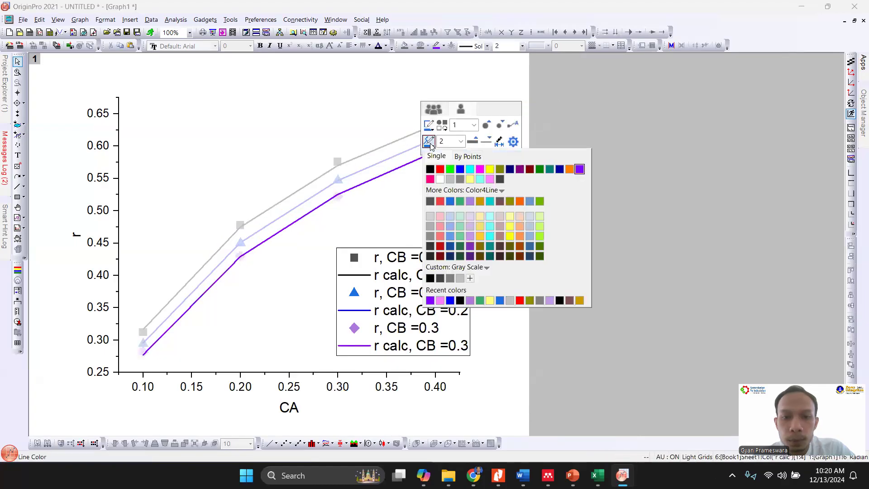
pyautogui.click(479, 169)
pyautogui.click(442, 188)
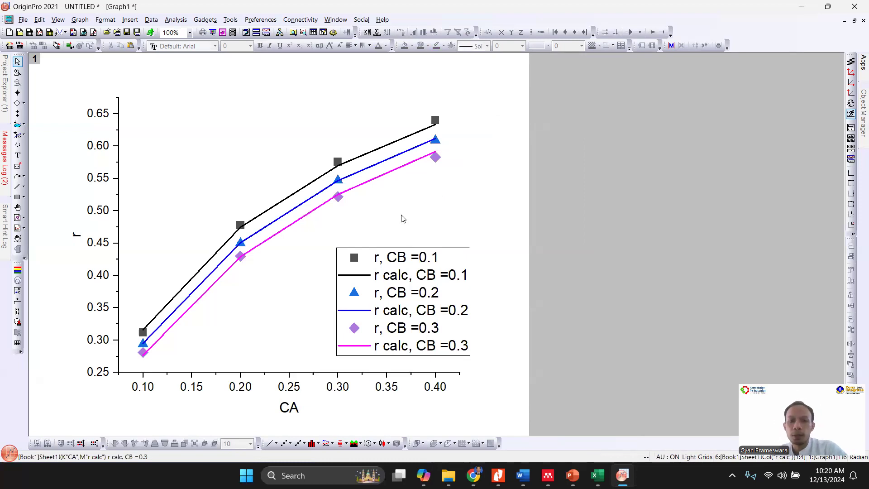
# - Move the legend so that it sits fully inside the plot area below the curves
pyautogui.click(415, 335)
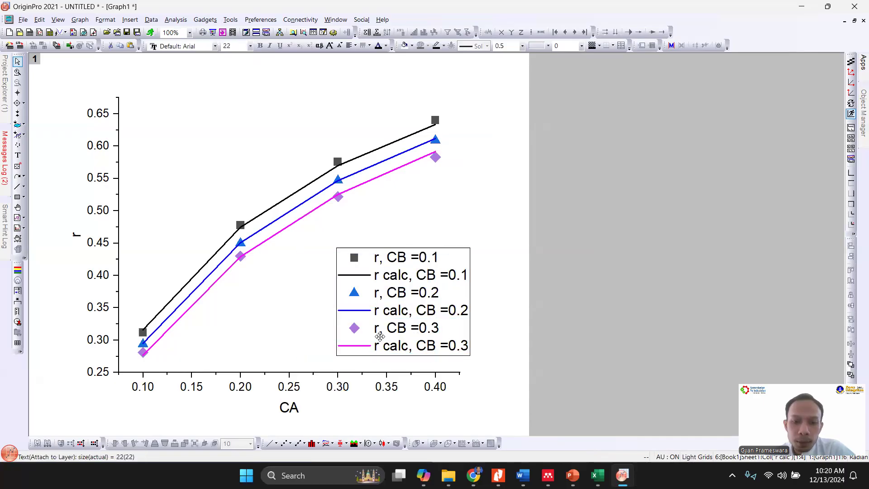
pyautogui.moveTo(380, 336); pyautogui.dragTo(340, 341)
pyautogui.moveTo(417, 333); pyautogui.dragTo(438, 338)
pyautogui.click(478, 342)
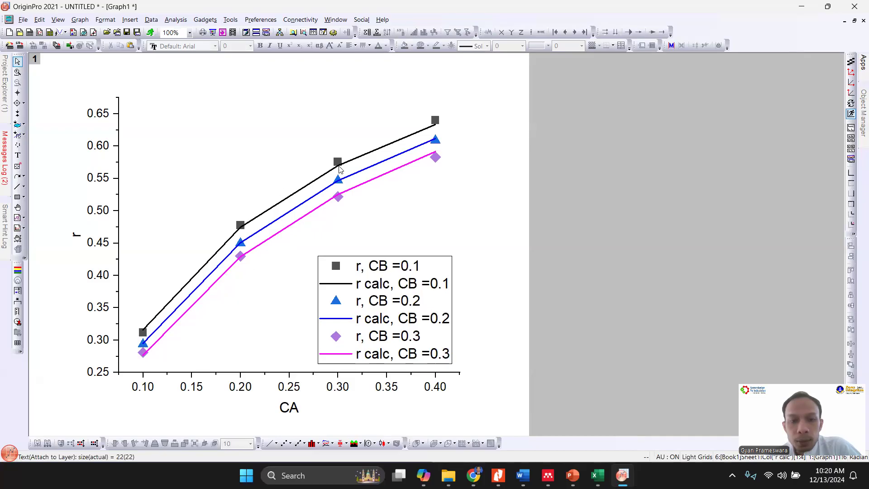
# - Restore the graph window from full size, move it up beside the workbook and resize it to fit the graph page
pyautogui.click(855, 21)
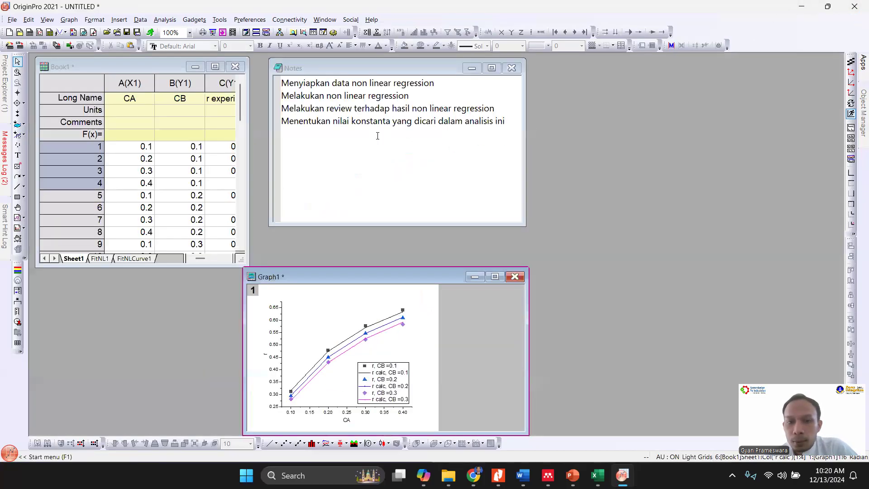
pyautogui.moveTo(336, 277); pyautogui.dragTo(404, 82)
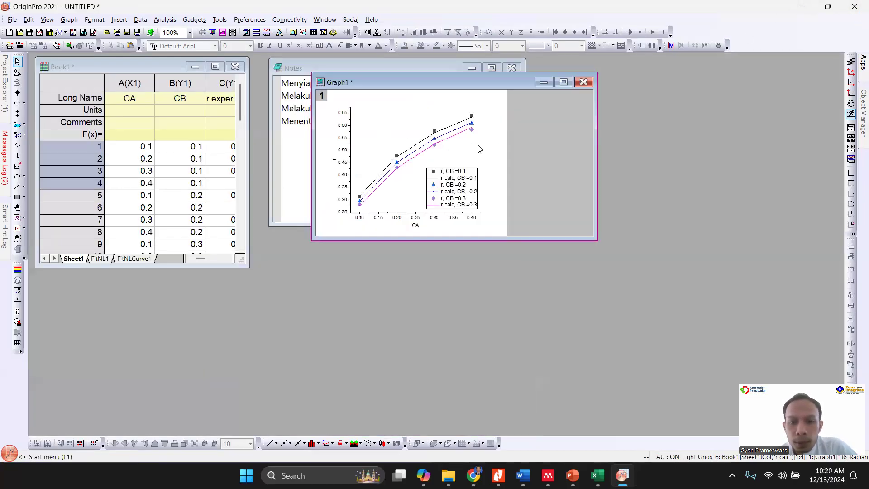
pyautogui.moveTo(599, 241); pyautogui.dragTo(572, 283)
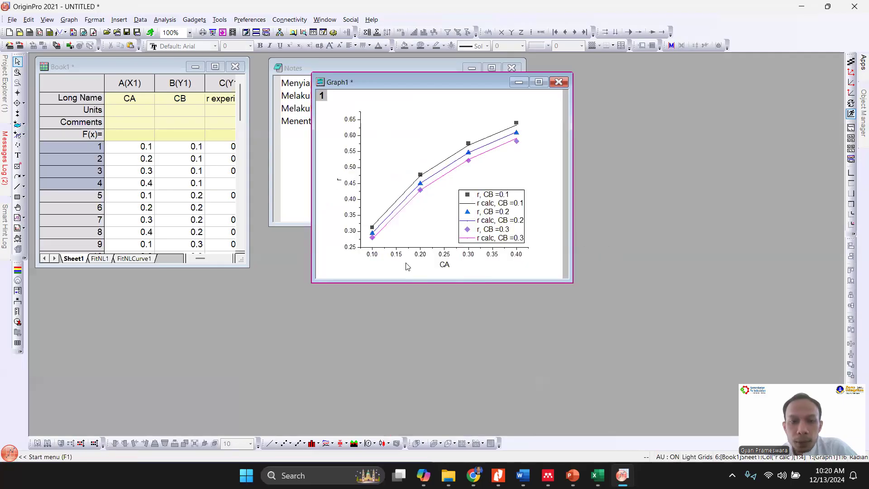
# - Maximize the workbook and examine the k, KA and KB values and the fit statistics in the FitNL1 report
pyautogui.click(204, 199)
pyautogui.click(215, 67)
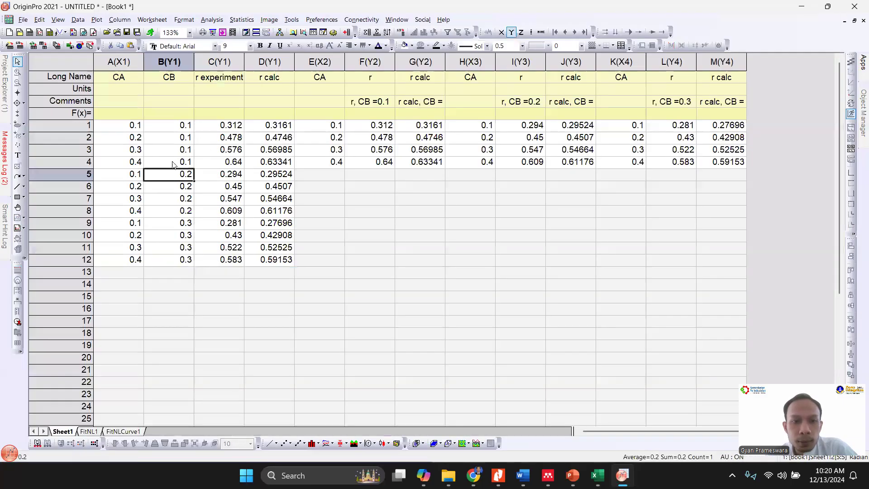
pyautogui.click(123, 431)
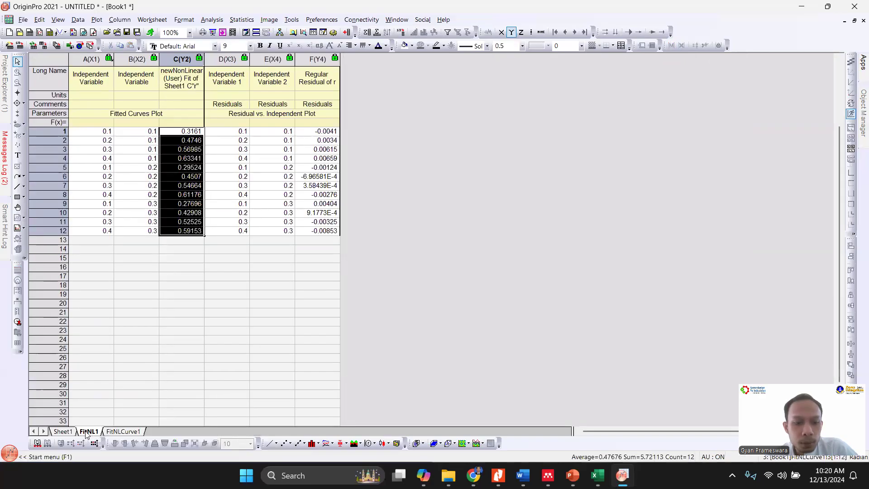
pyautogui.click(87, 432)
pyautogui.scroll(-2, 324, 284)
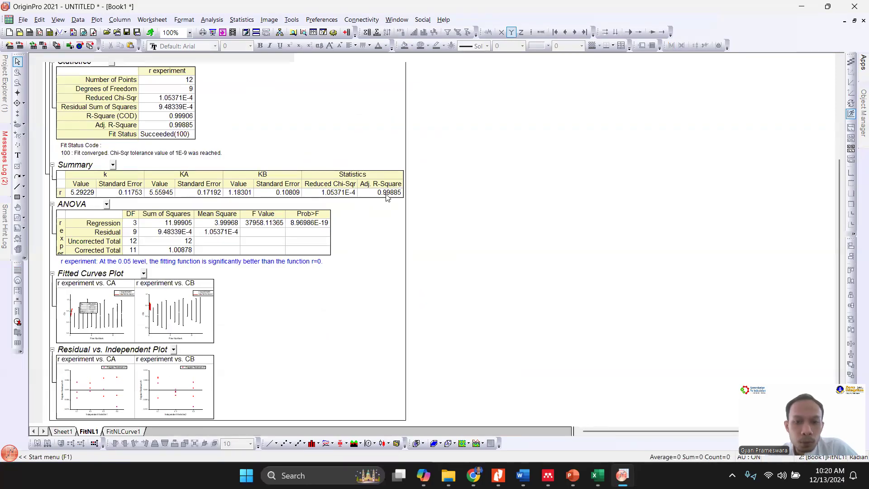
pyautogui.scroll(5, 356, 243)
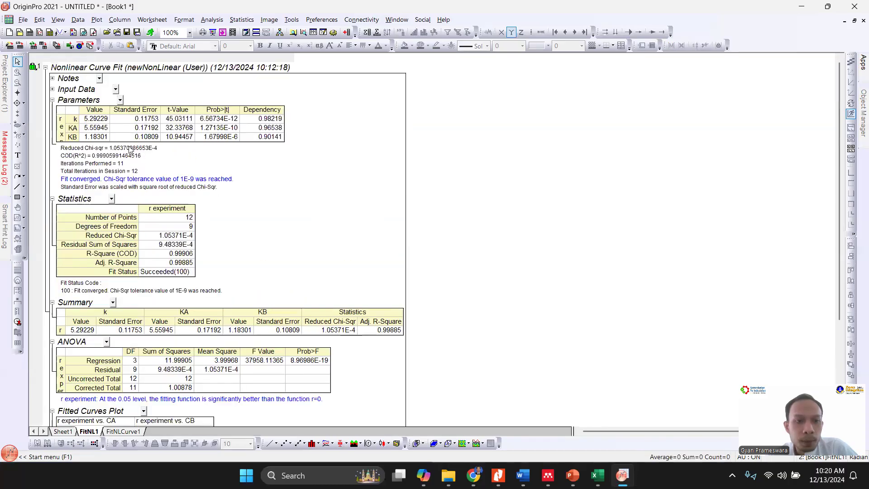
pyautogui.moveTo(92, 121); pyautogui.dragTo(95, 137)
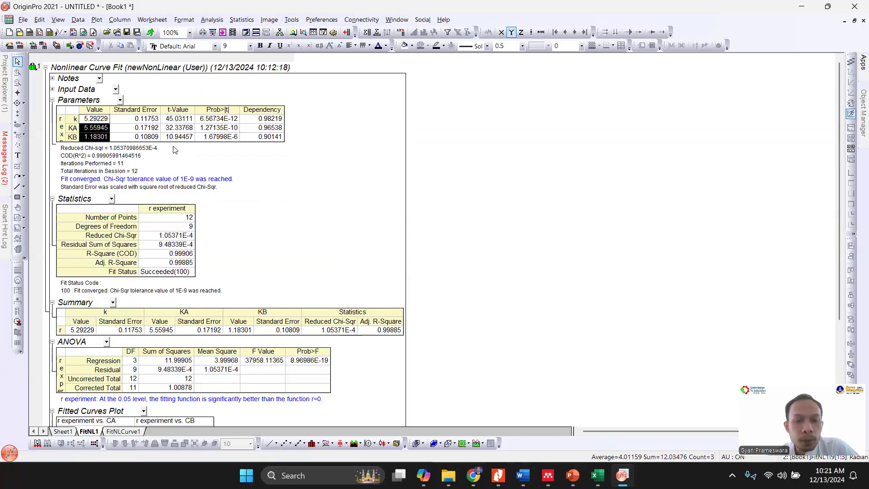
# - Arrange the restored workbook and graph windows on either side of the notes, and open Sheet1 of the workbook
pyautogui.click(854, 21)
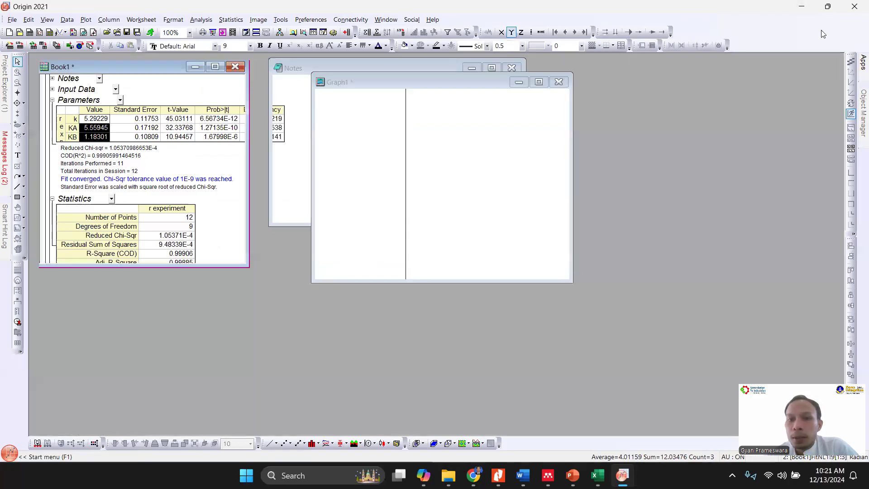
pyautogui.click(401, 185)
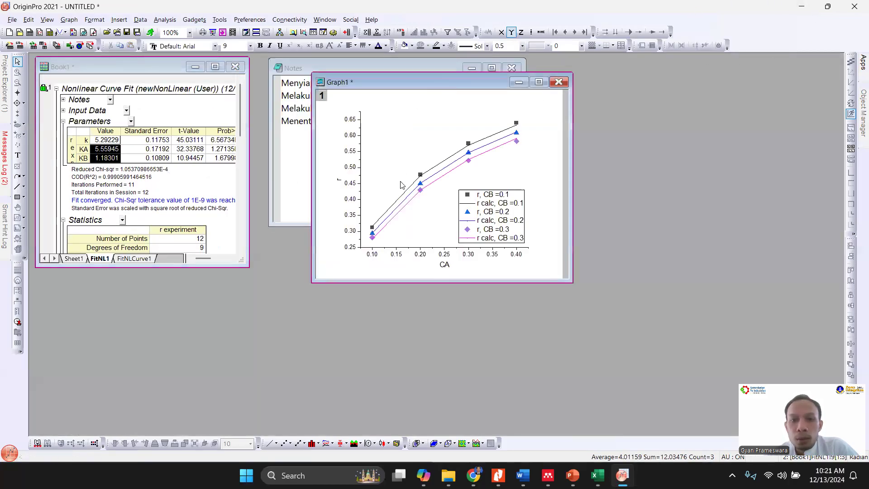
pyautogui.moveTo(385, 82); pyautogui.dragTo(597, 72)
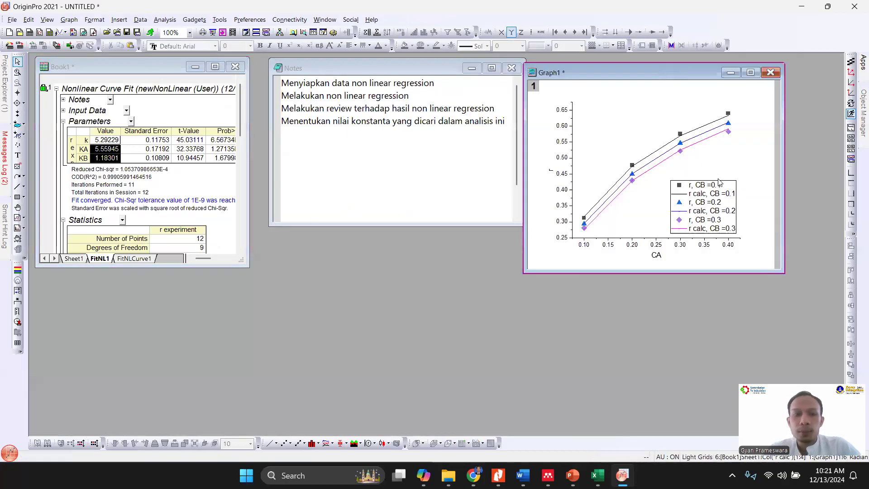
pyautogui.click(74, 259)
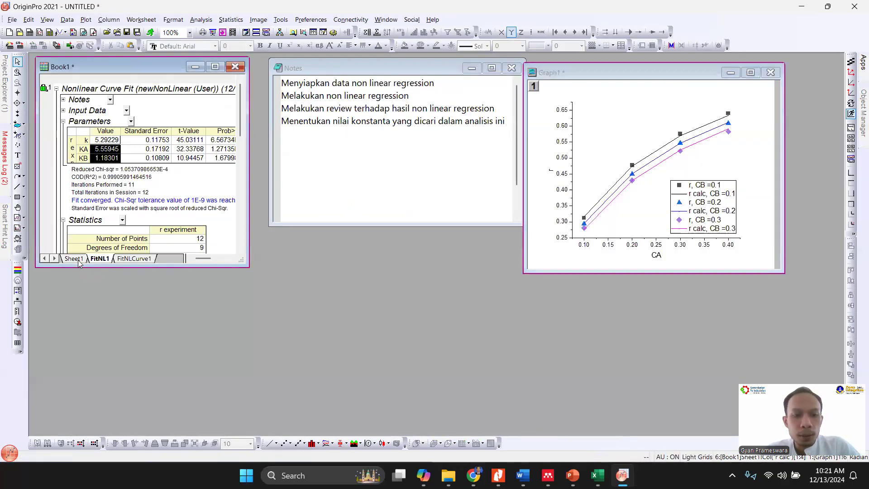